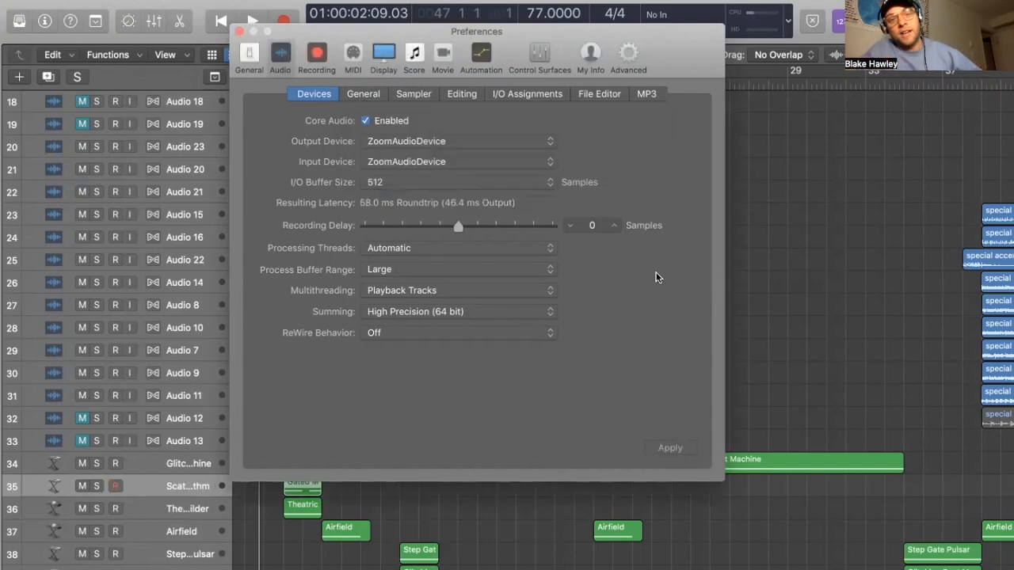
Close the audio preferences and return the playhead to the start of the project
click(236, 32)
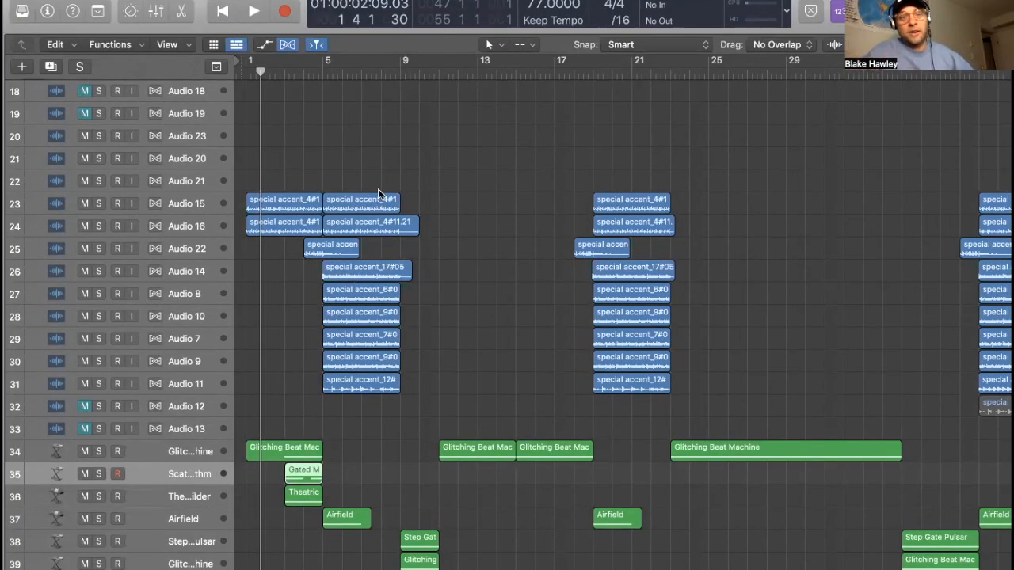
scroll(378, 189, up, 2)
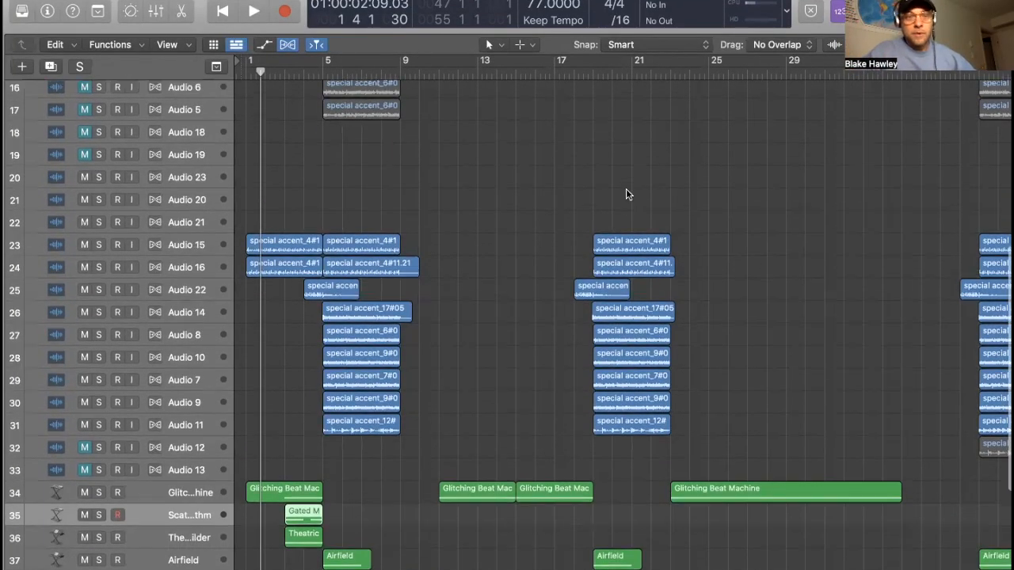
key(Return)
scroll(360, 273, up, 8)
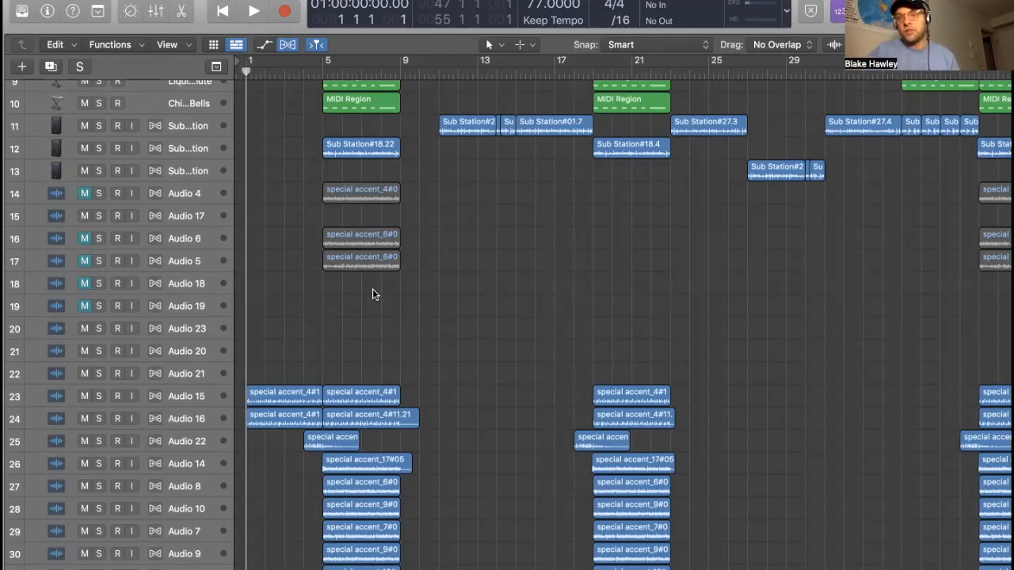
Play the full-instrument section from bar 5 to just past bar 9
click(323, 79)
scroll(369, 187, up, 5)
scroll(368, 187, down, 5)
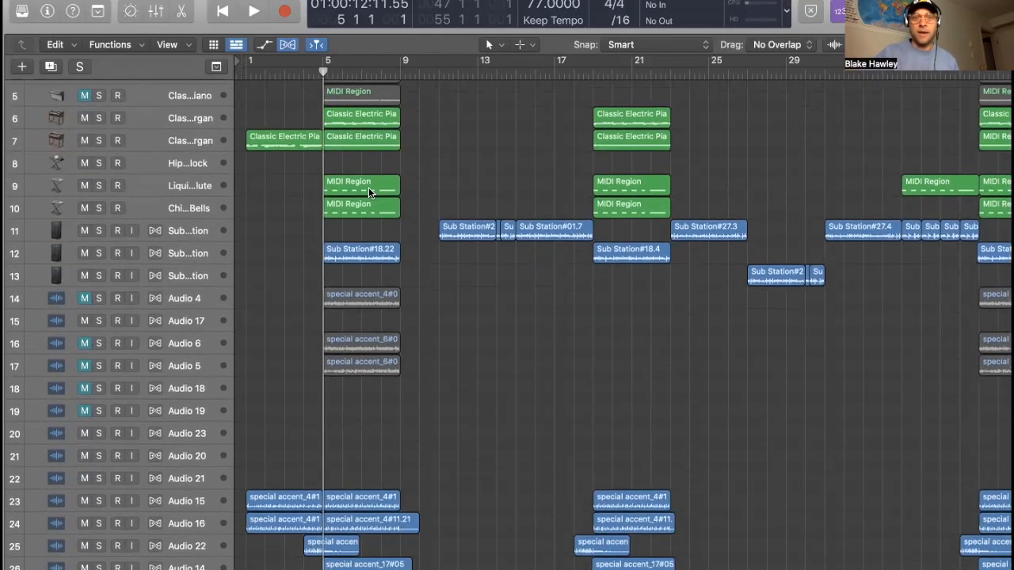
key(space)
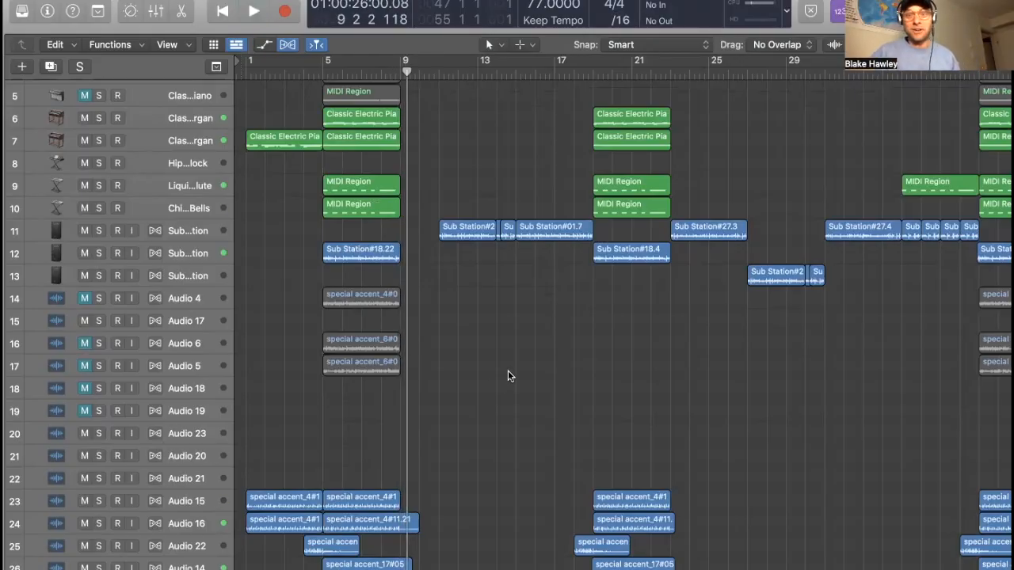
Examine how the instrument and audio regions are arranged across the timeline, from the opening bars to about bar 57
scroll(508, 370, right, 4)
scroll(507, 370, up, 1)
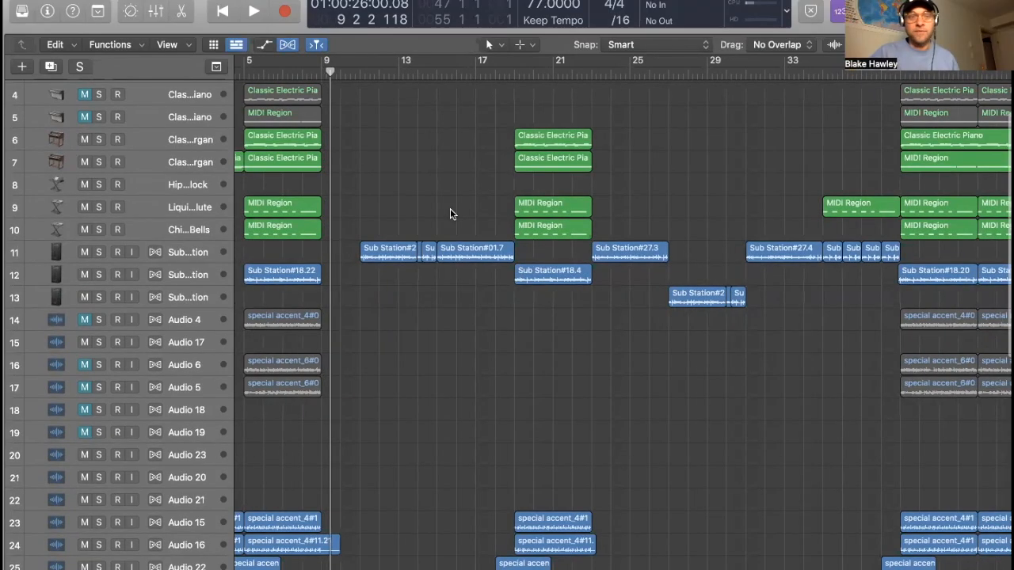
scroll(388, 336, left, 4)
scroll(388, 337, up, 3)
scroll(352, 370, down, 1)
scroll(554, 317, down, 1)
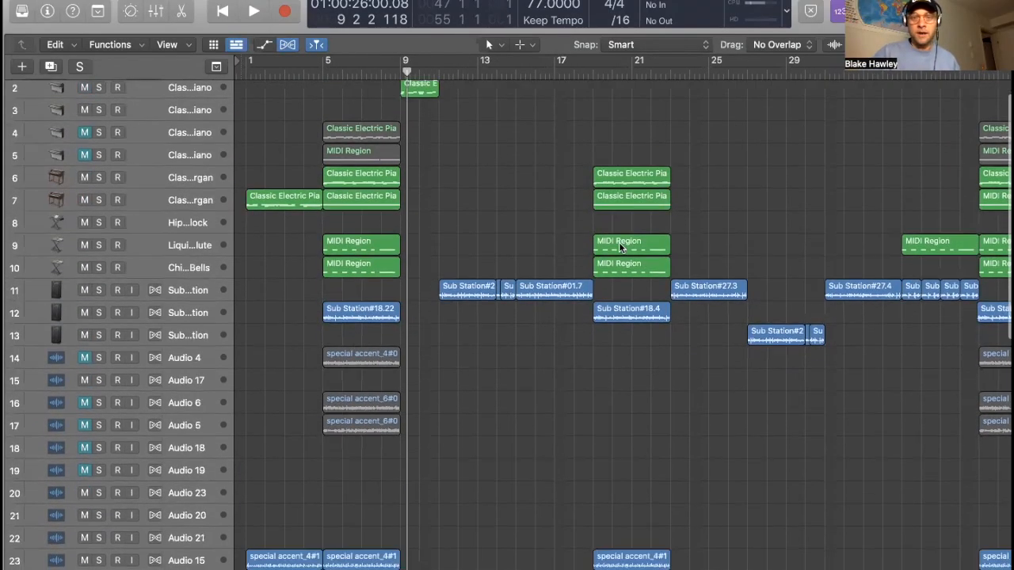
scroll(528, 257, right, 10)
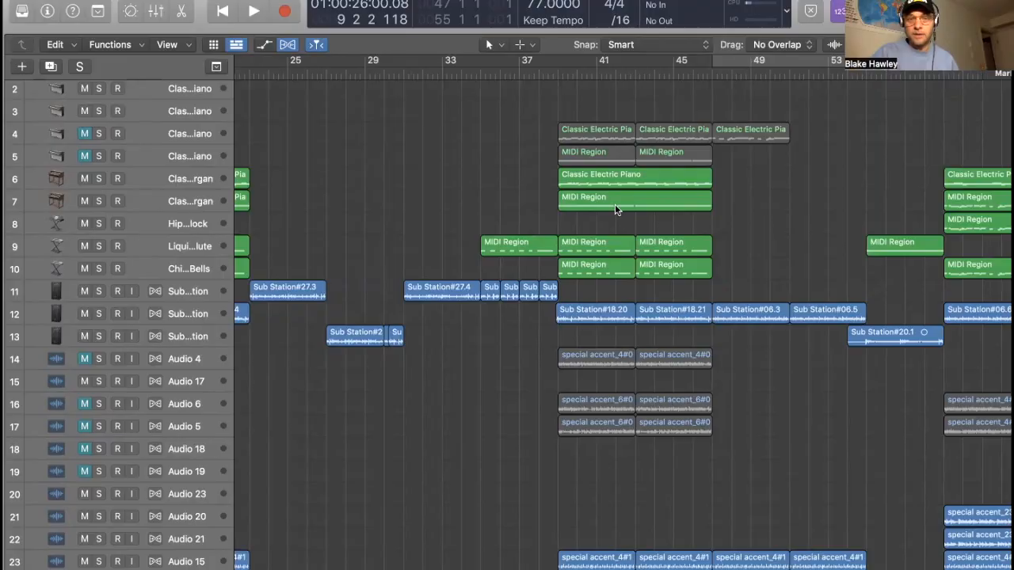
scroll(615, 204, left, 7)
scroll(698, 206, left, 4)
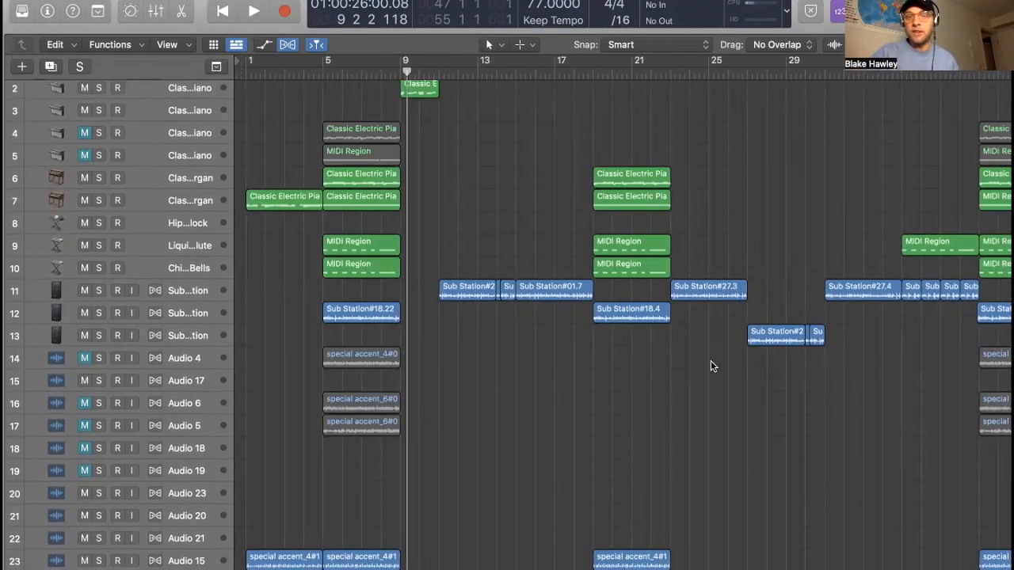
scroll(678, 343, right, 1)
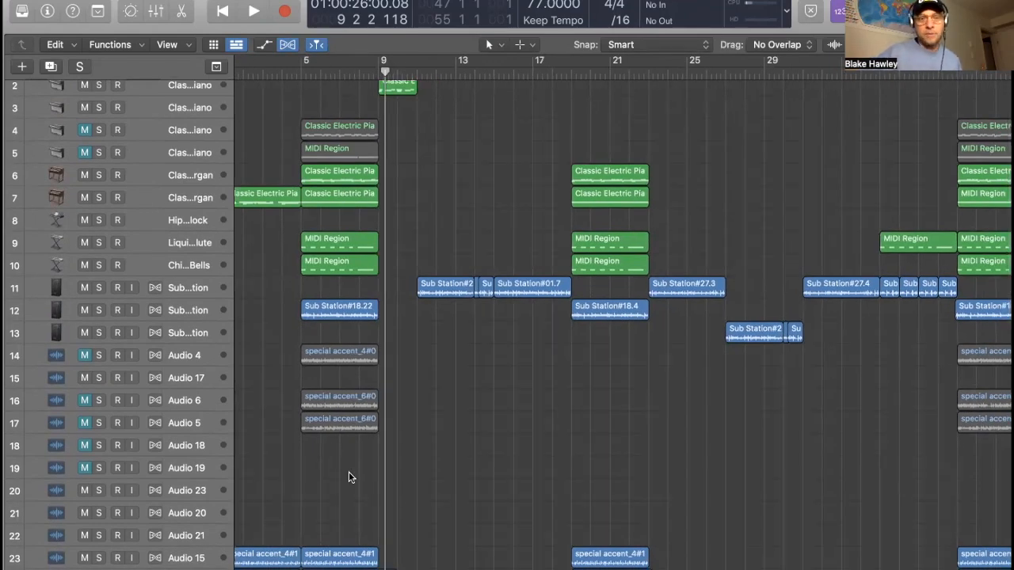
scroll(546, 430, right, 4)
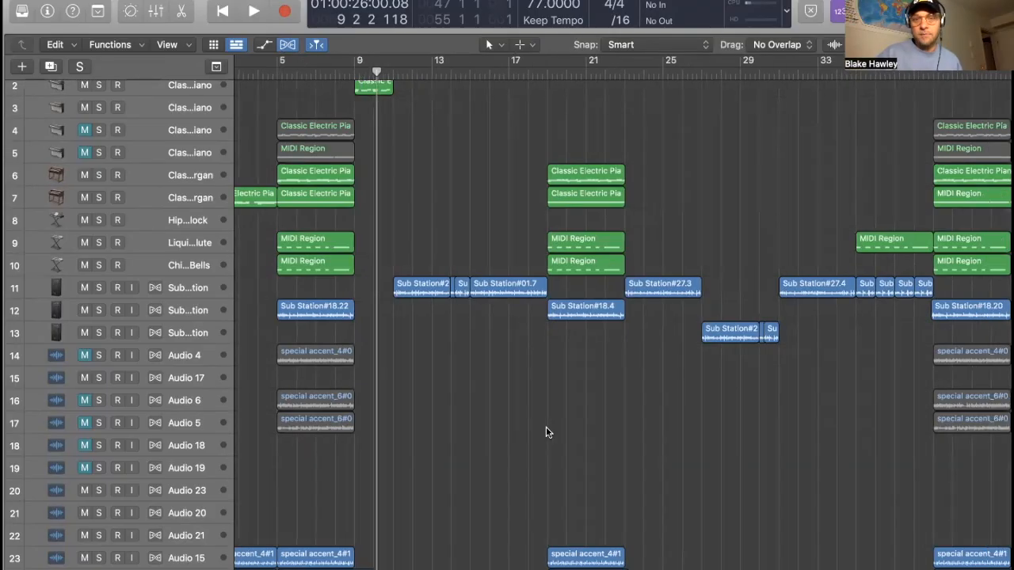
scroll(546, 432, right, 7)
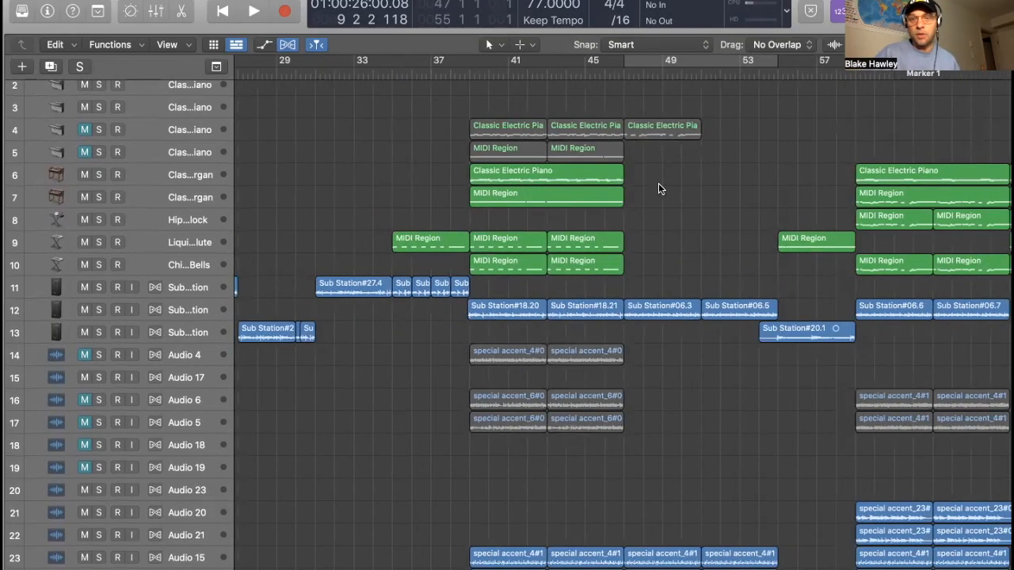
Place the playhead at the end of the region group at bar 71, then move it to bar 73
click(832, 68)
click(833, 73)
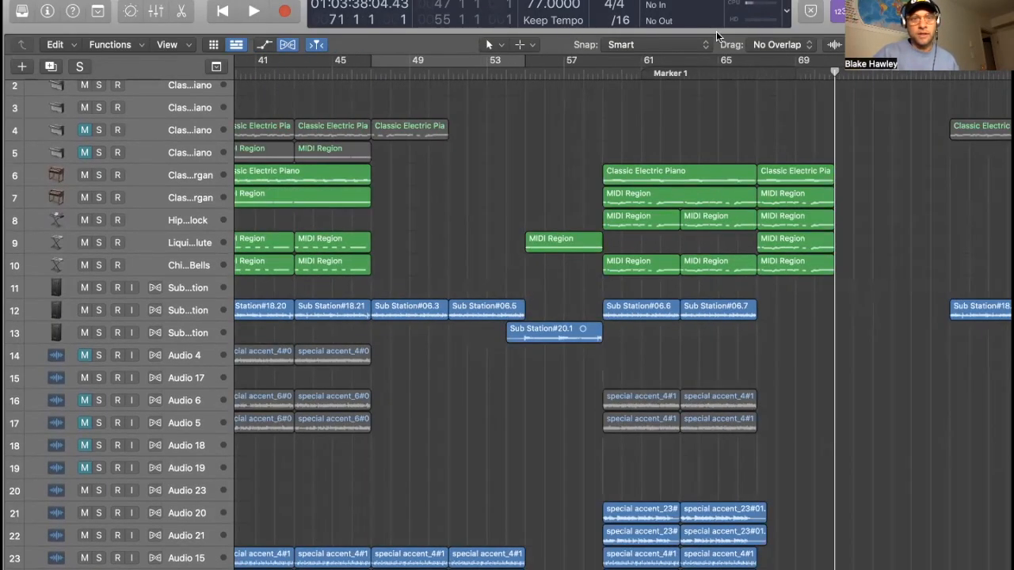
scroll(706, 242, right, 2)
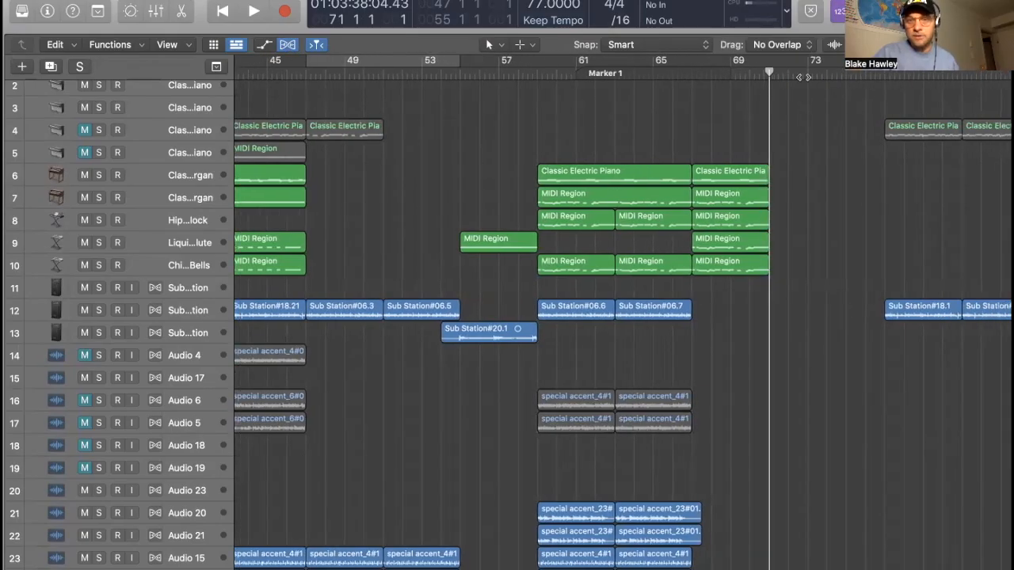
click(807, 73)
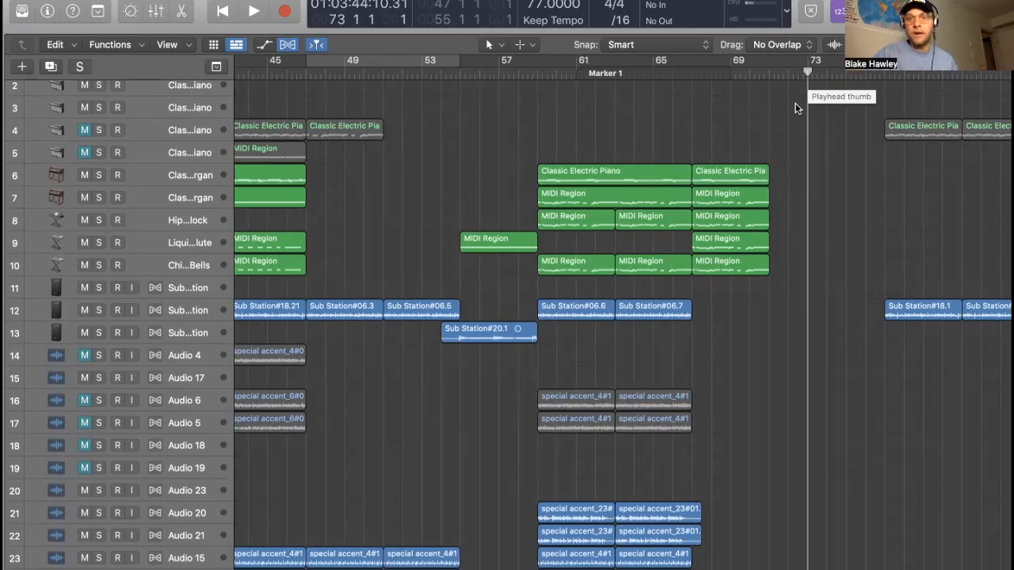
Point out the intro and the following section by placing the playhead at bar 1 and then at bar 5
scroll(770, 172, left, 10)
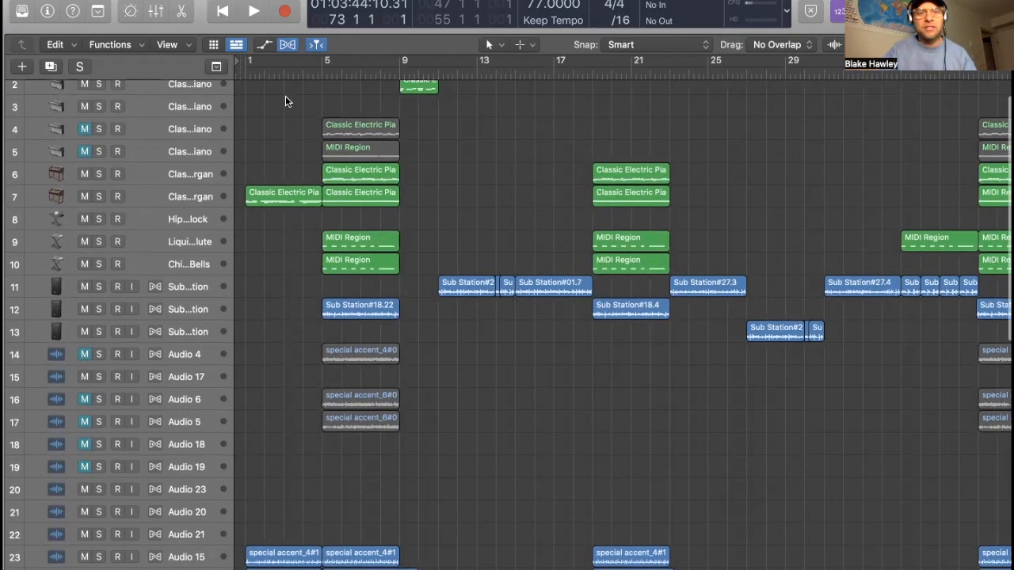
click(246, 73)
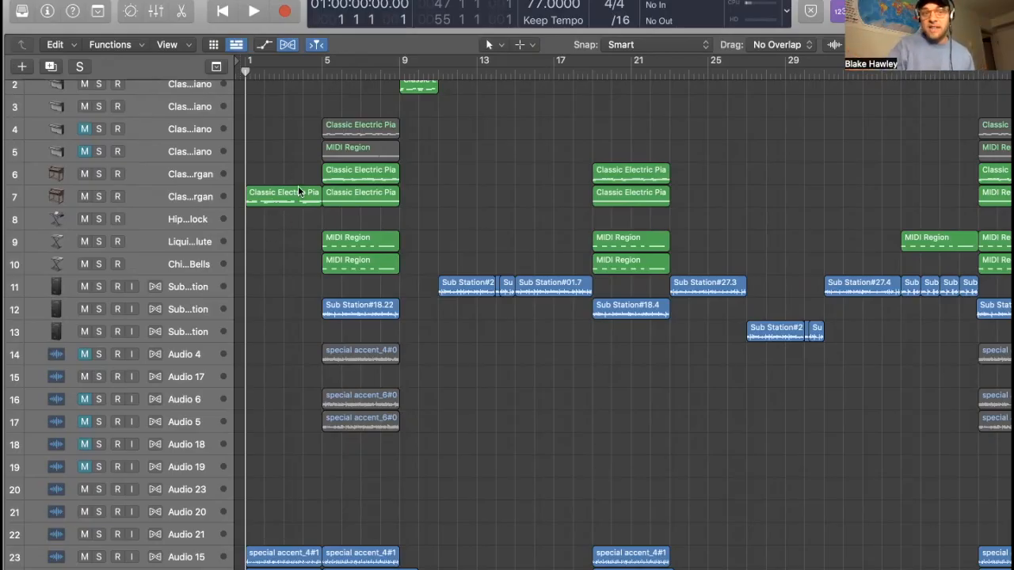
click(324, 73)
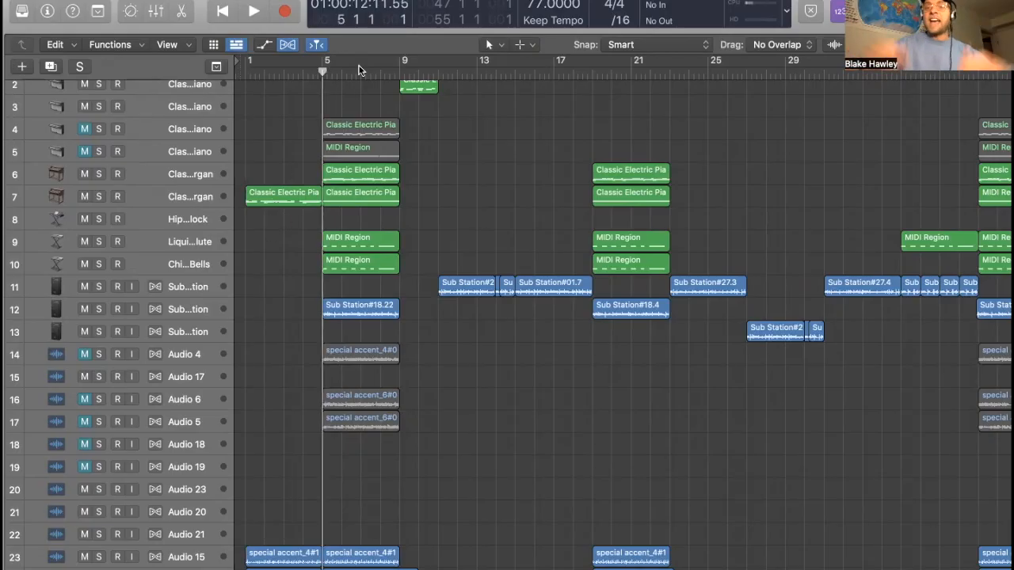
Play the intro from bar 1 into bar 5 and dismiss the System Overload alert
click(240, 74)
scroll(306, 333, down, 3)
scroll(304, 331, up, 1)
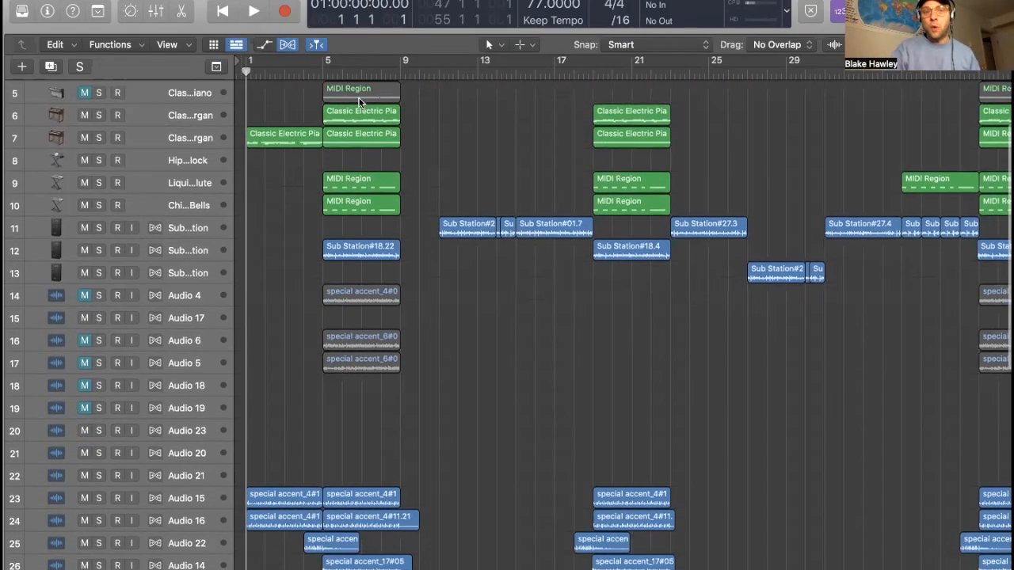
scroll(400, 161, up, 2)
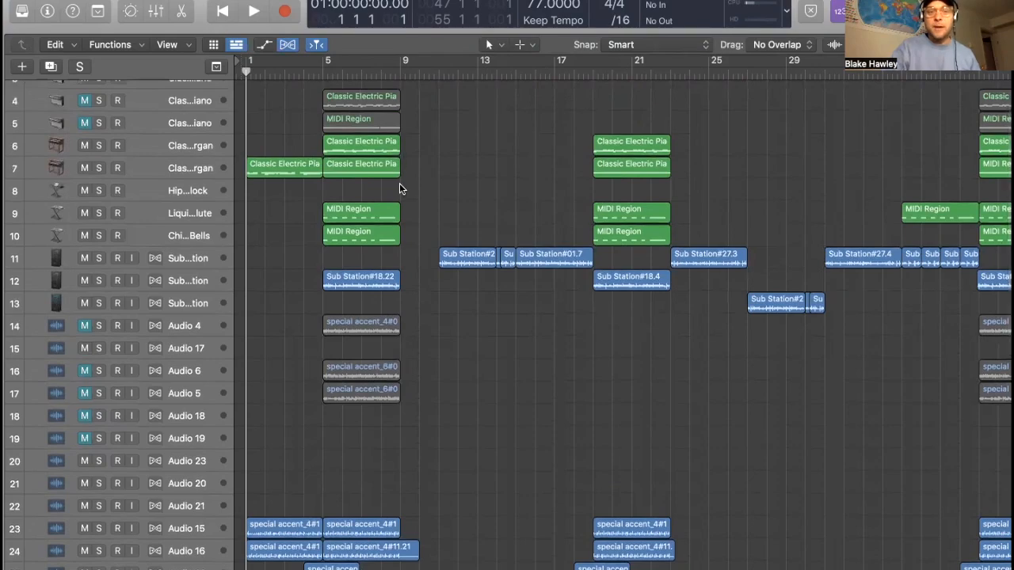
scroll(286, 324, down, 1)
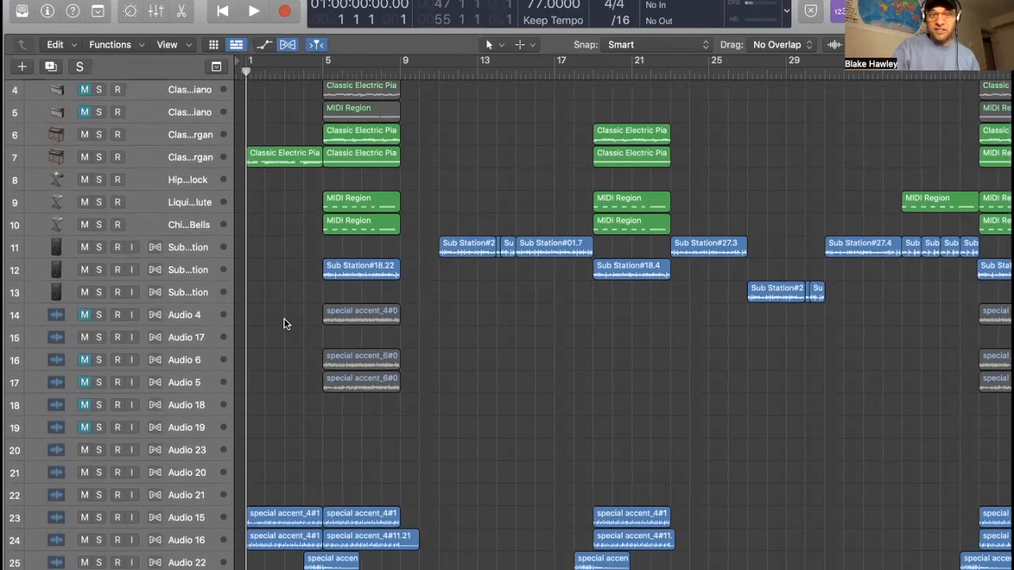
key(space)
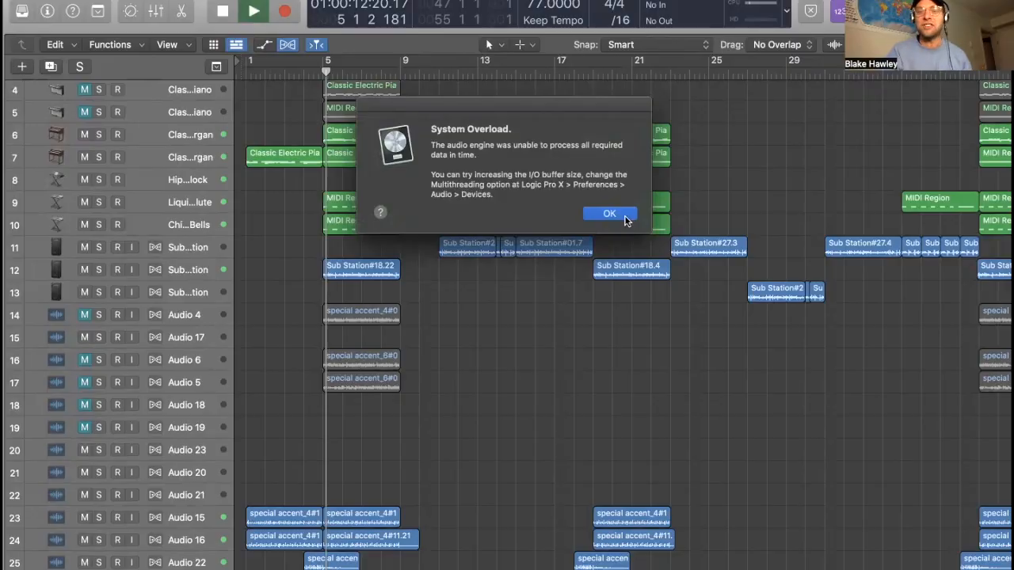
click(609, 214)
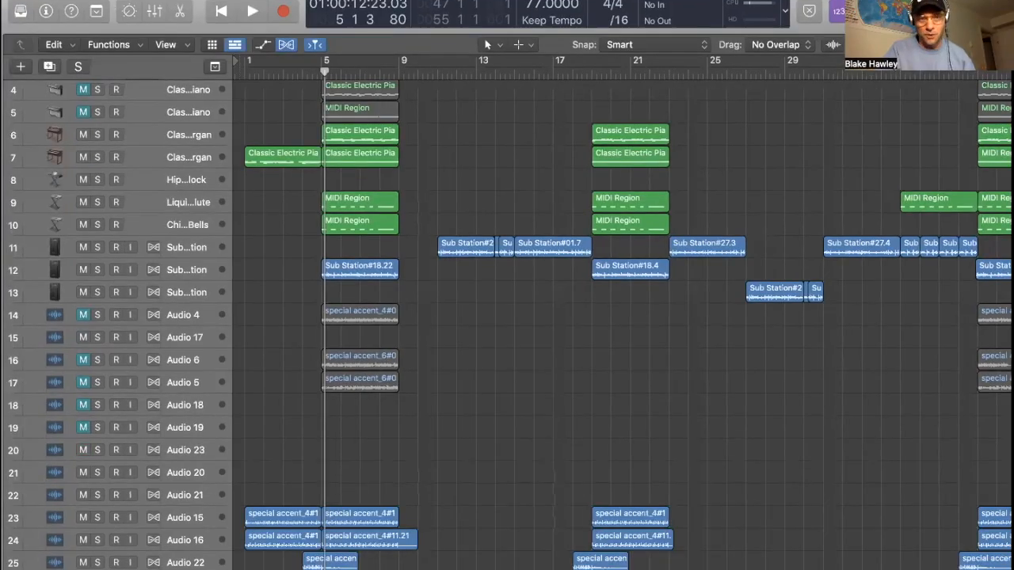
Open the track 7 organ region at bar 1 in the Piano Roll and play its opening notes from the project start
key(Return)
scroll(338, 209, up, 2)
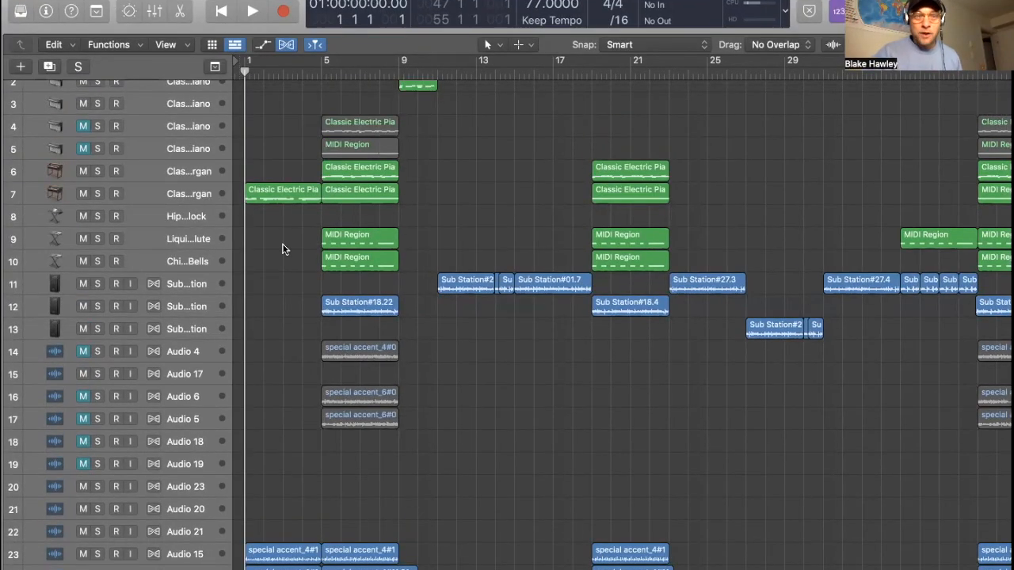
double_click(287, 192)
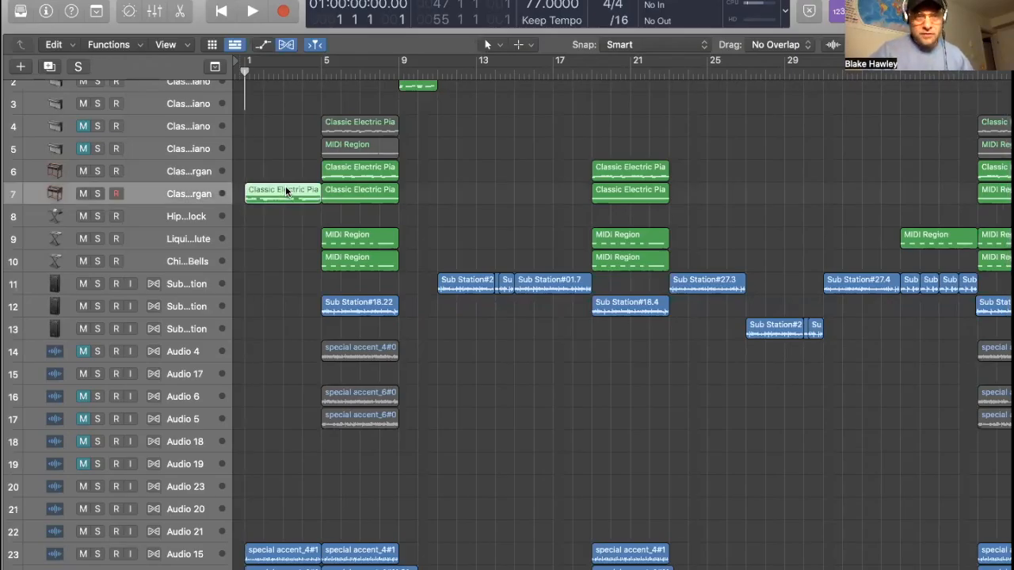
key(space)
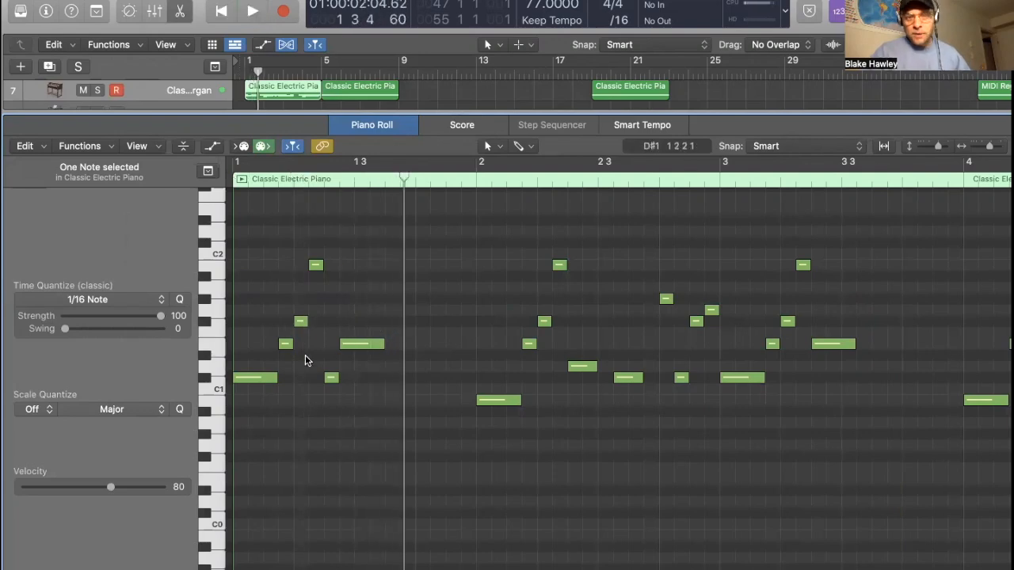
Open the track 6 organ region at bar 5 in the Piano Roll and audition its first notes individually
scroll(305, 355, down, 2)
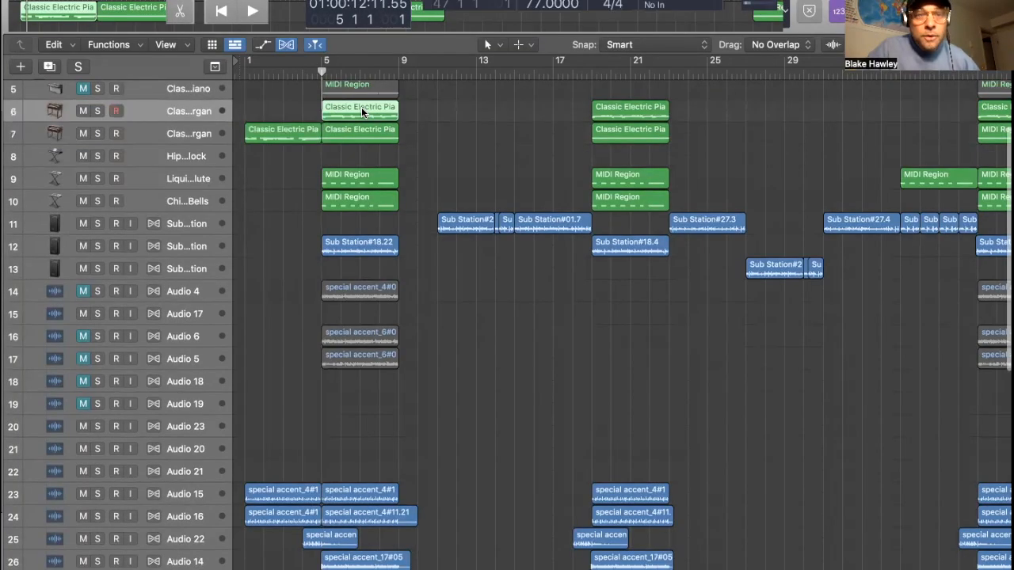
double_click(361, 107)
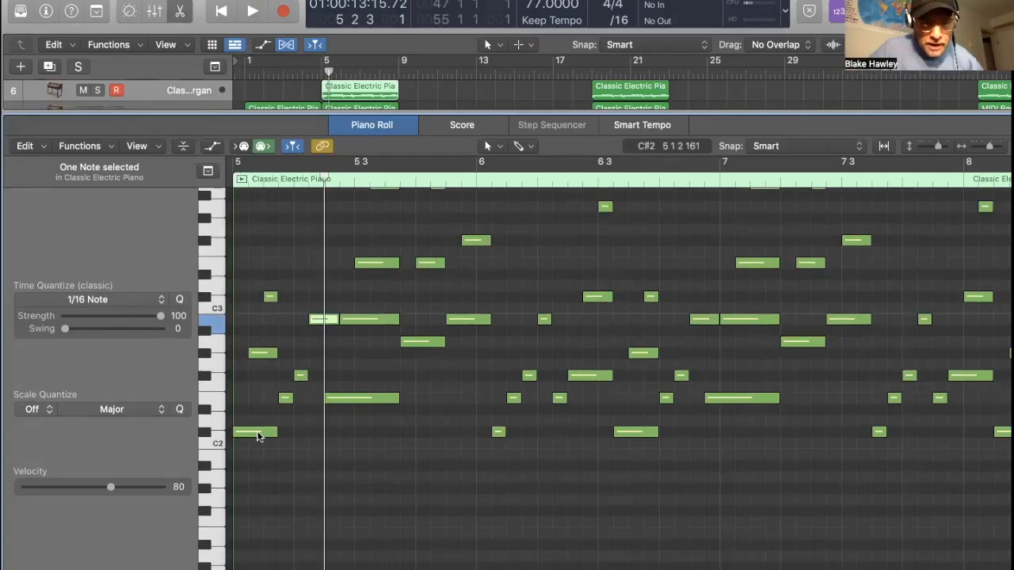
click(261, 432)
click(264, 353)
click(269, 297)
click(287, 405)
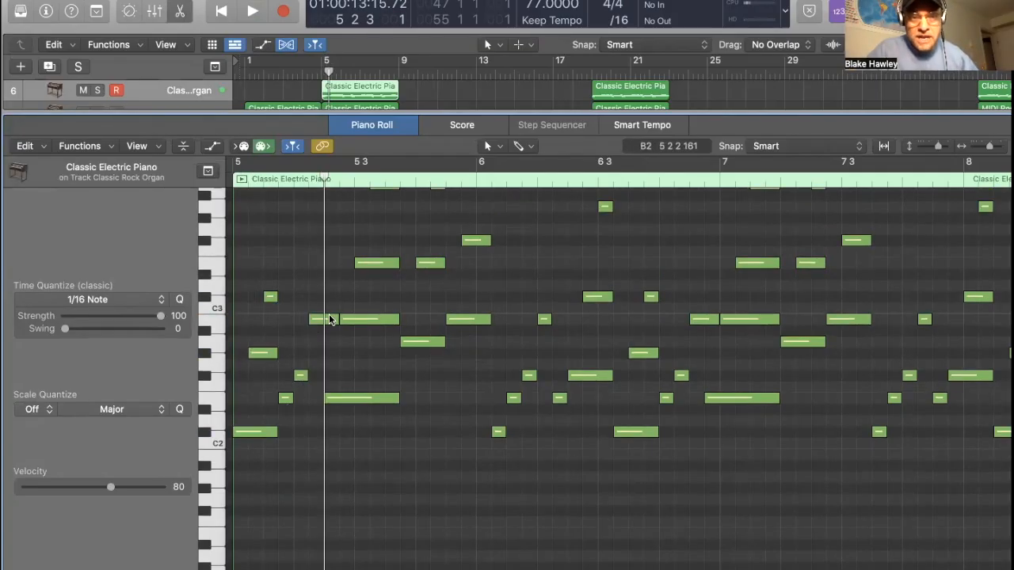
click(339, 181)
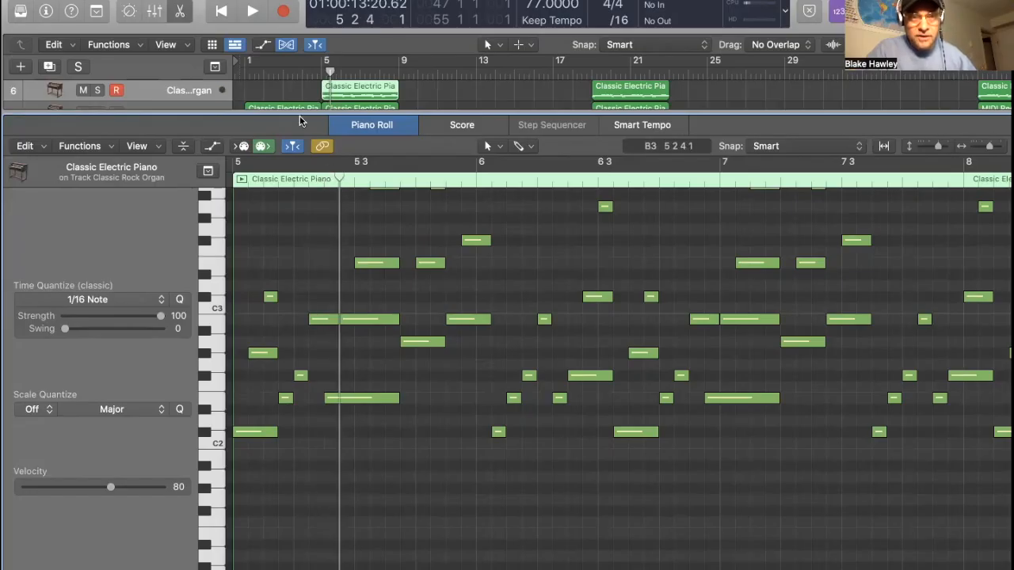
Show the track 7 organ region at bar 1 in the Piano Roll again and inspect its low and high note patterns
click(246, 74)
scroll(273, 90, down, 1)
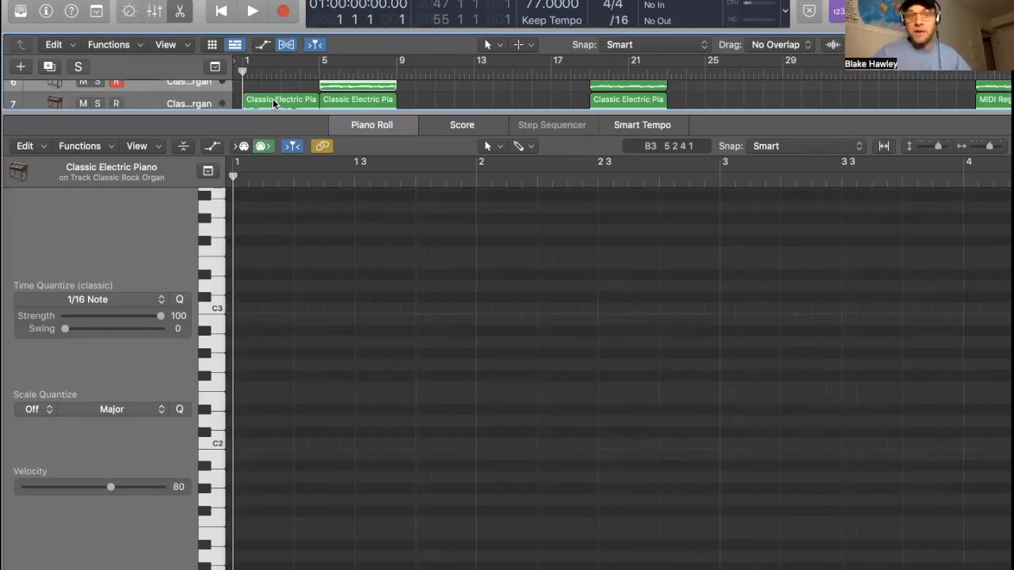
click(274, 103)
scroll(350, 426, down, 3)
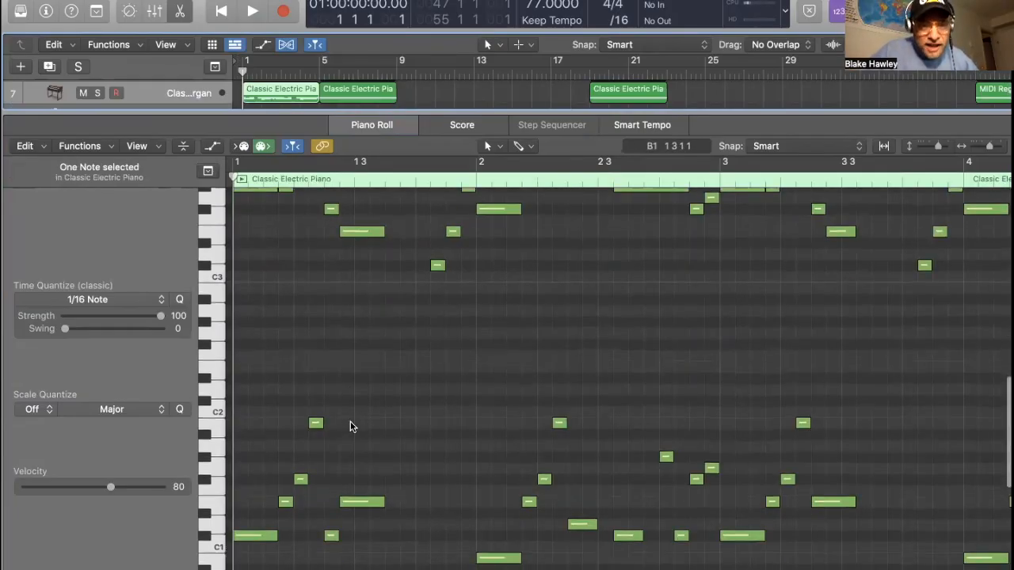
scroll(351, 426, down, 3)
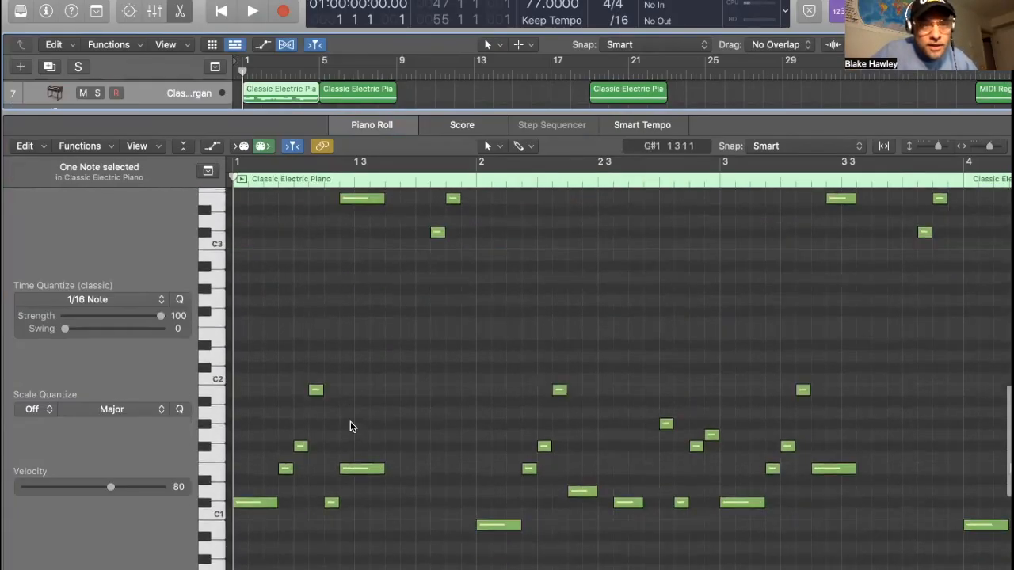
scroll(314, 435, up, 2)
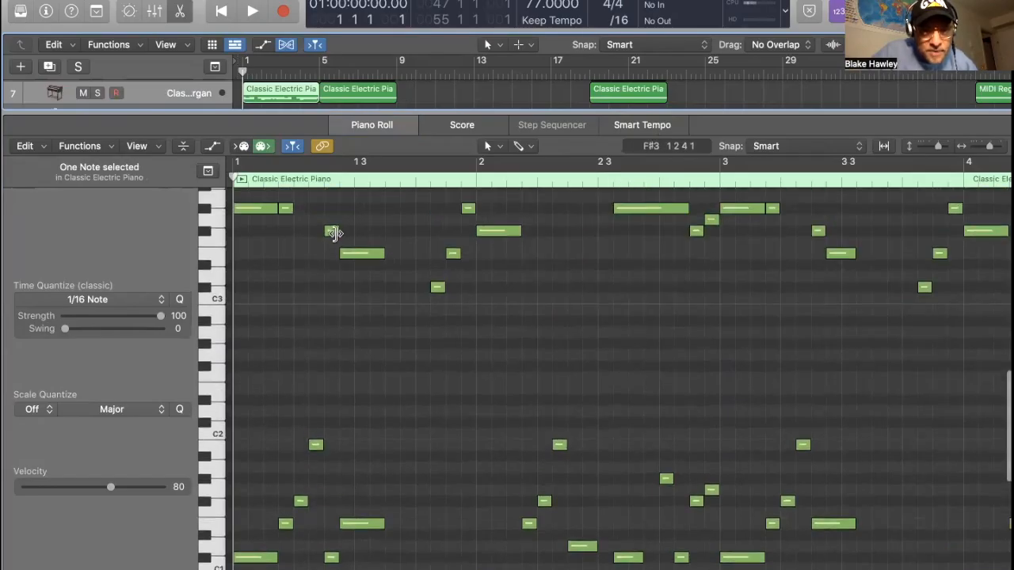
drag(286, 537, 335, 231)
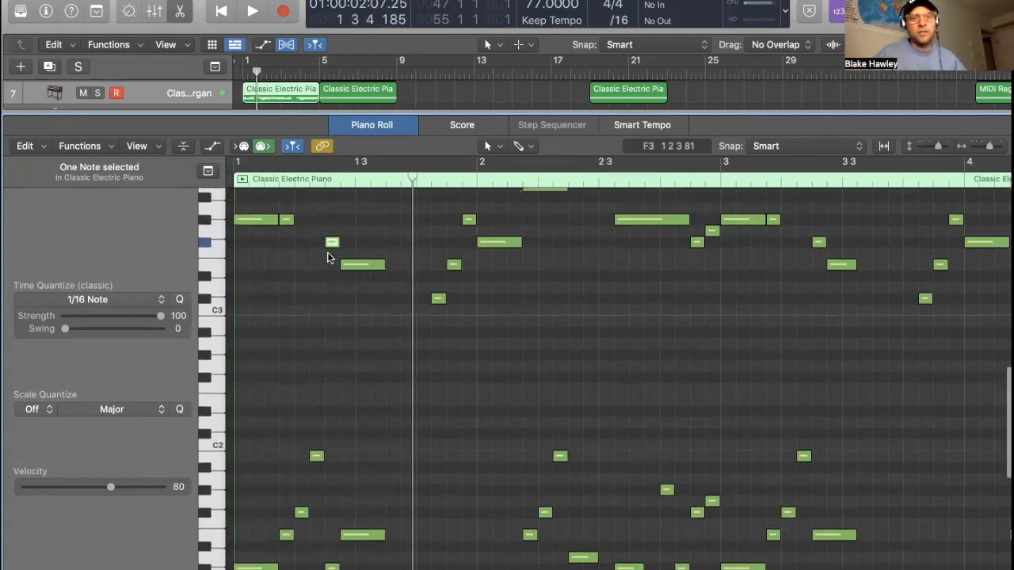
Play the track 7 organ region from bar 1 into the end of bar 2 and view its upper notes
scroll(327, 253, up, 1)
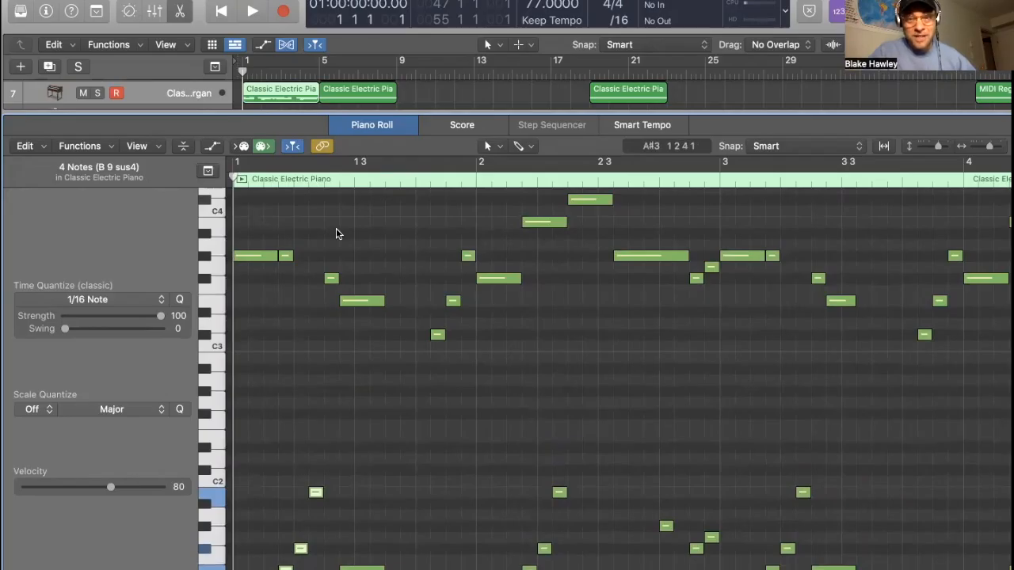
key(space)
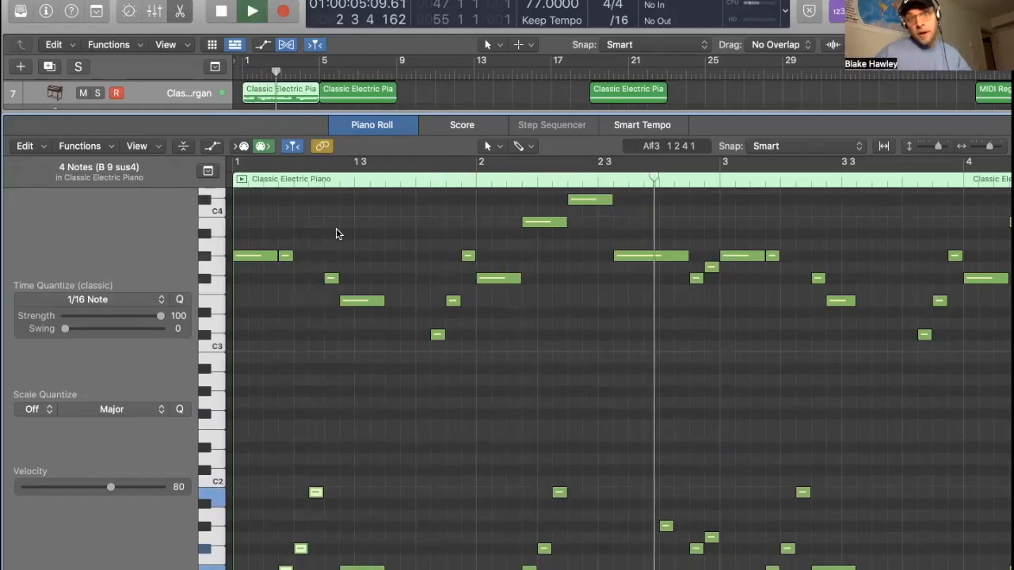
key(space)
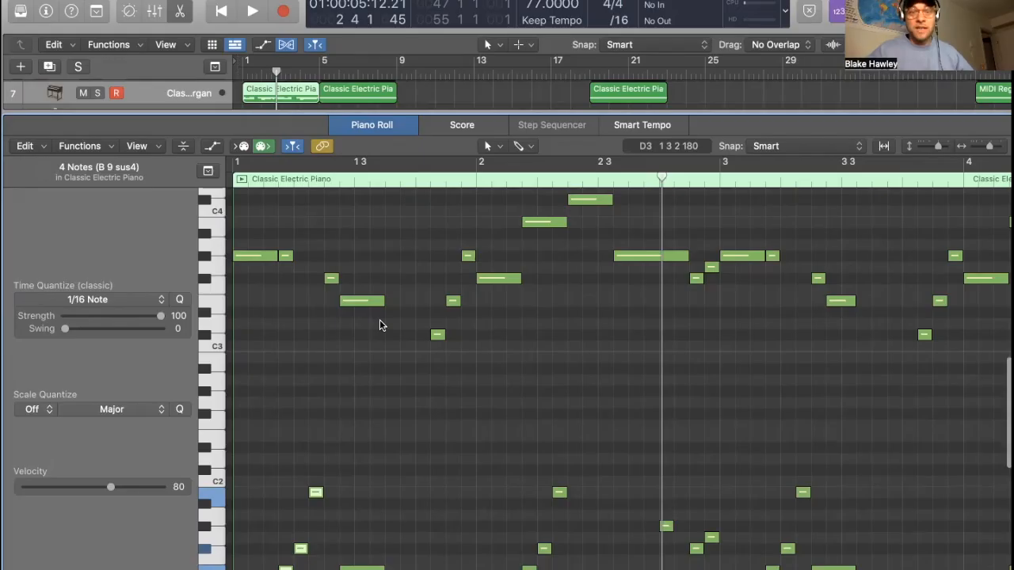
scroll(380, 320, up, 2)
scroll(337, 375, up, 2)
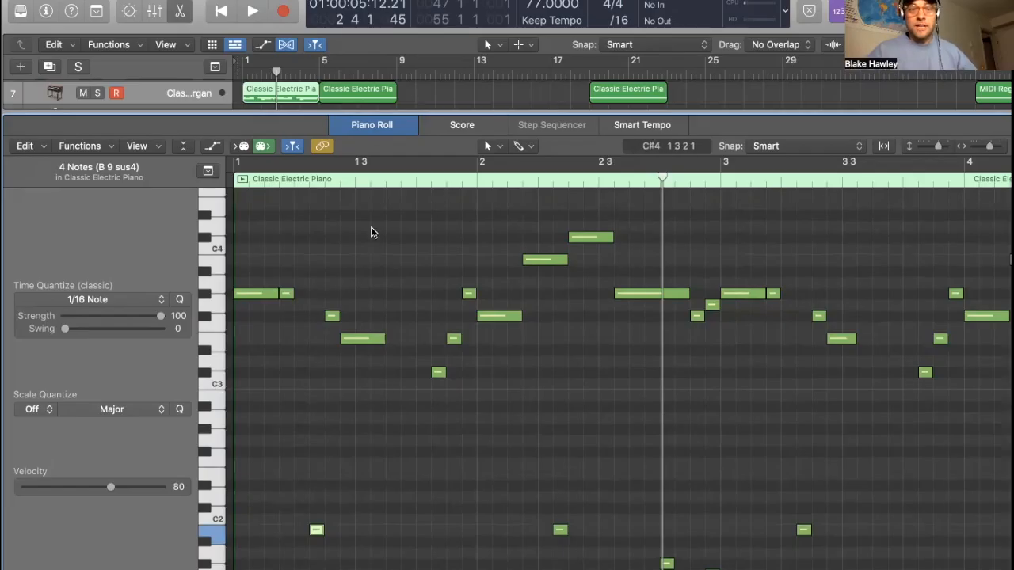
Set the playhead to bar 5 and examine the notes of the track 6 organ region in the Piano Roll
click(321, 72)
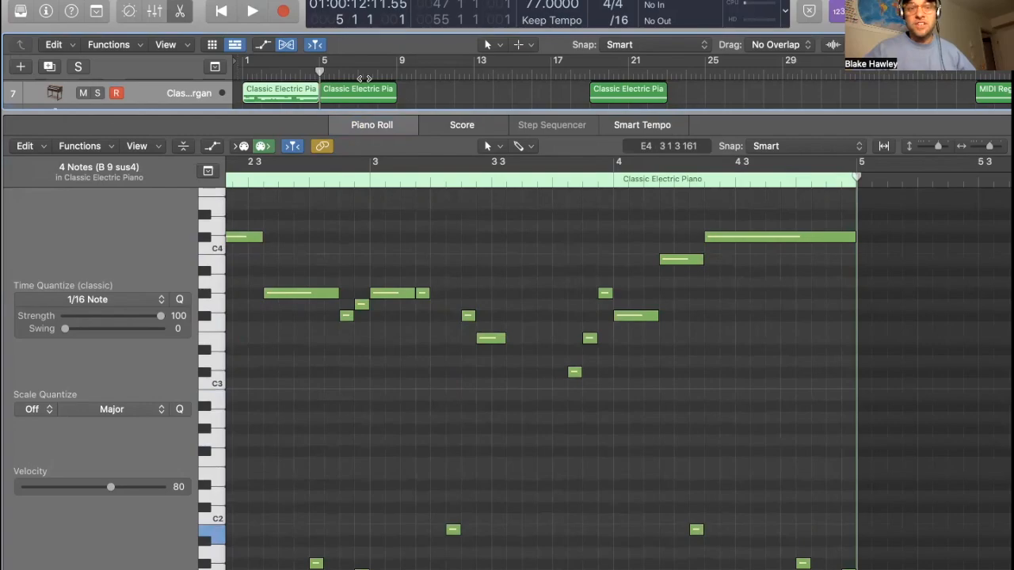
key(space)
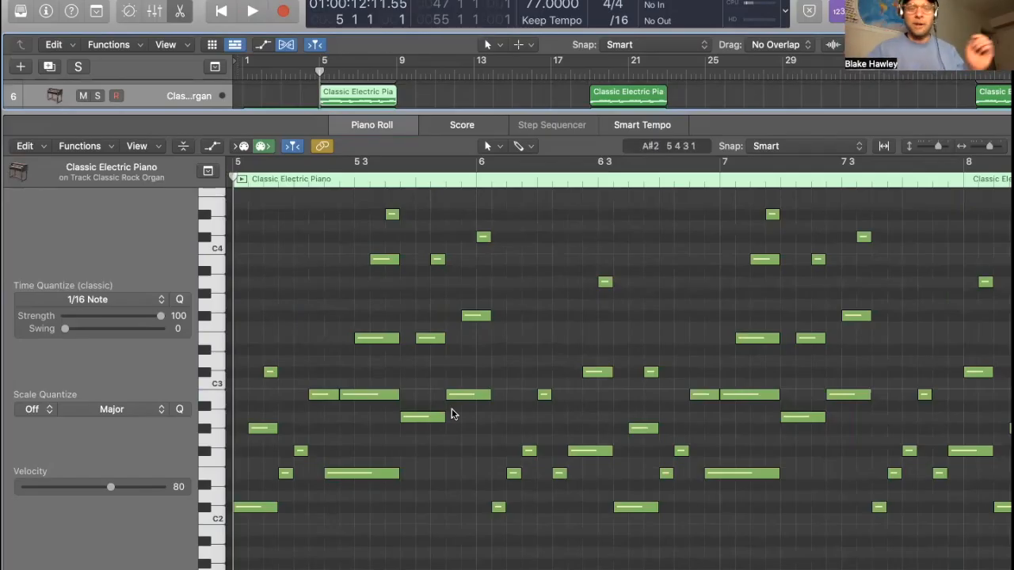
scroll(452, 415, down, 2)
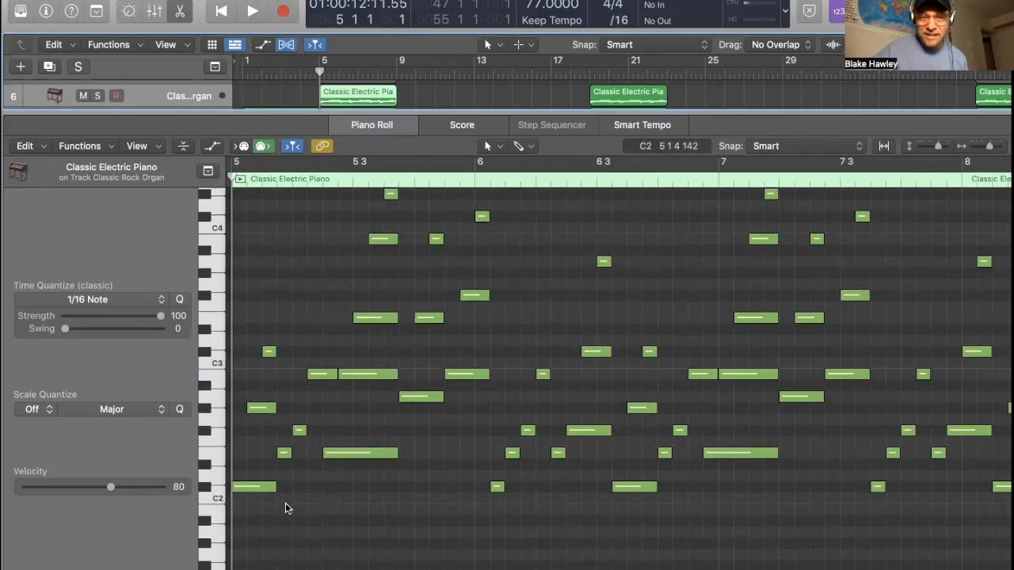
scroll(293, 511, up, 1)
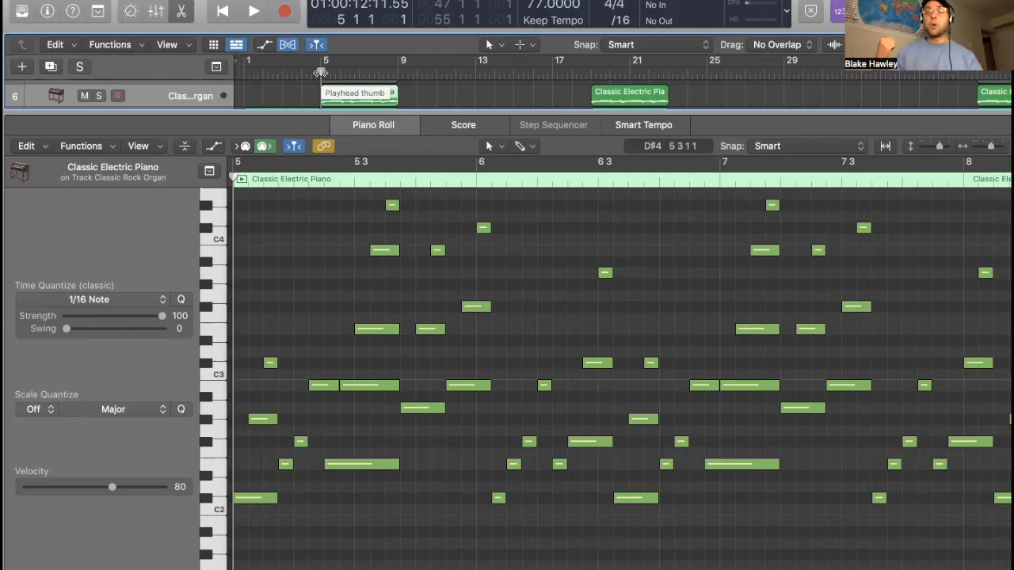
Reopen the track 7 organ region at bar 1 in the Piano Roll and select its upper melody notes from bar 1 into bar 3
click(181, 11)
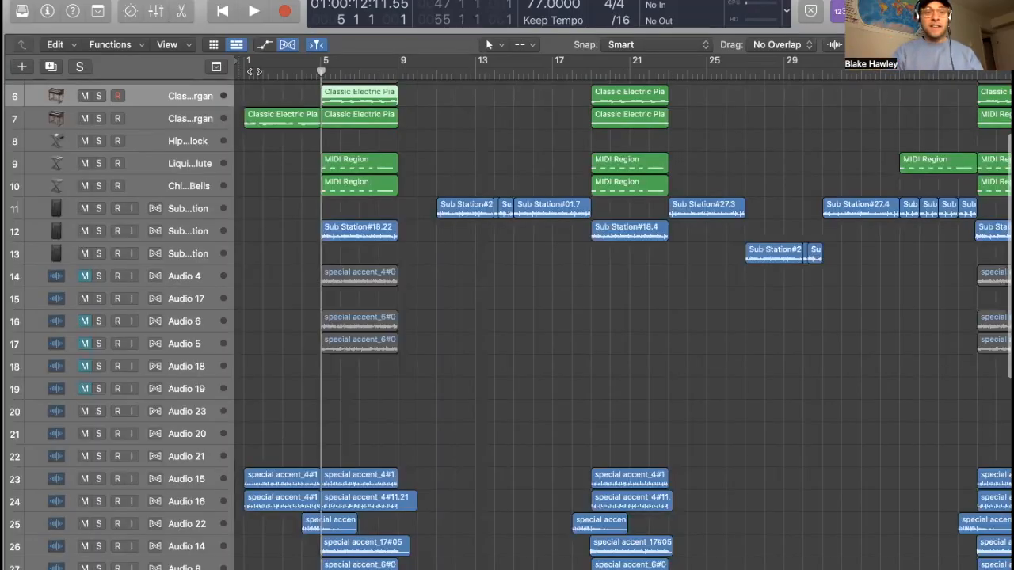
click(245, 70)
double_click(274, 114)
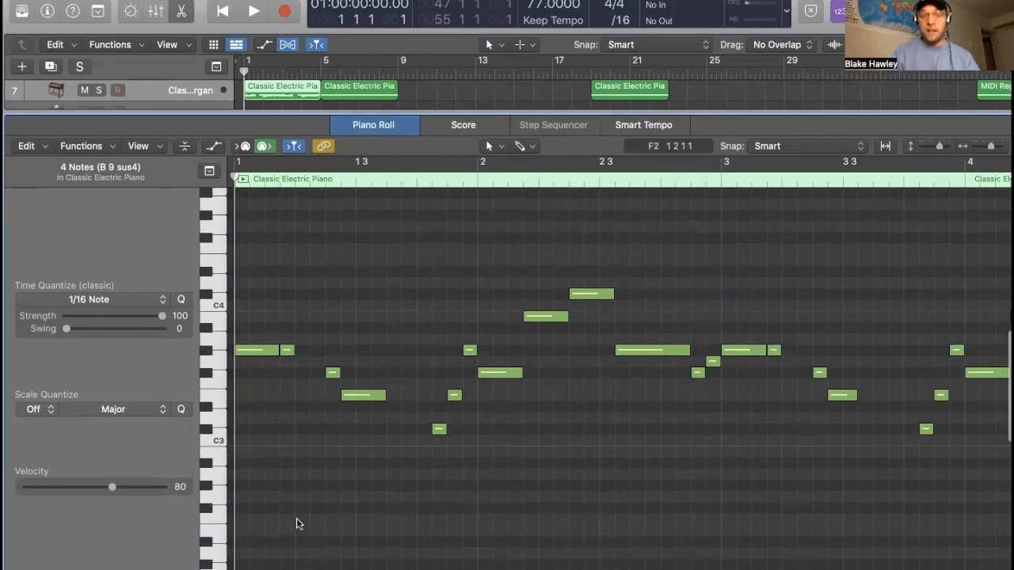
drag(261, 506, 804, 326)
scroll(805, 326, right, 3)
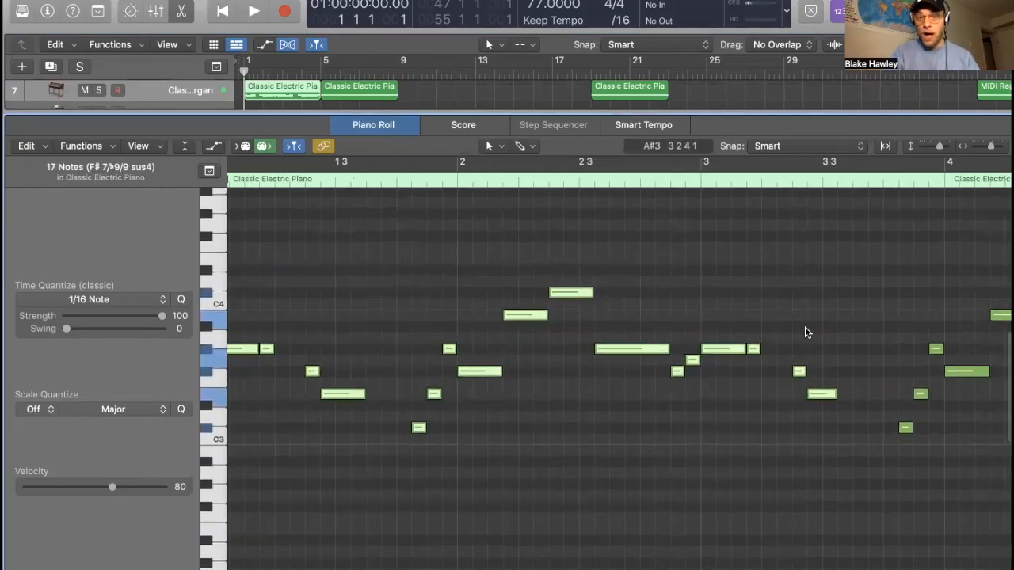
scroll(595, 431, left, 2)
scroll(602, 438, down, 2)
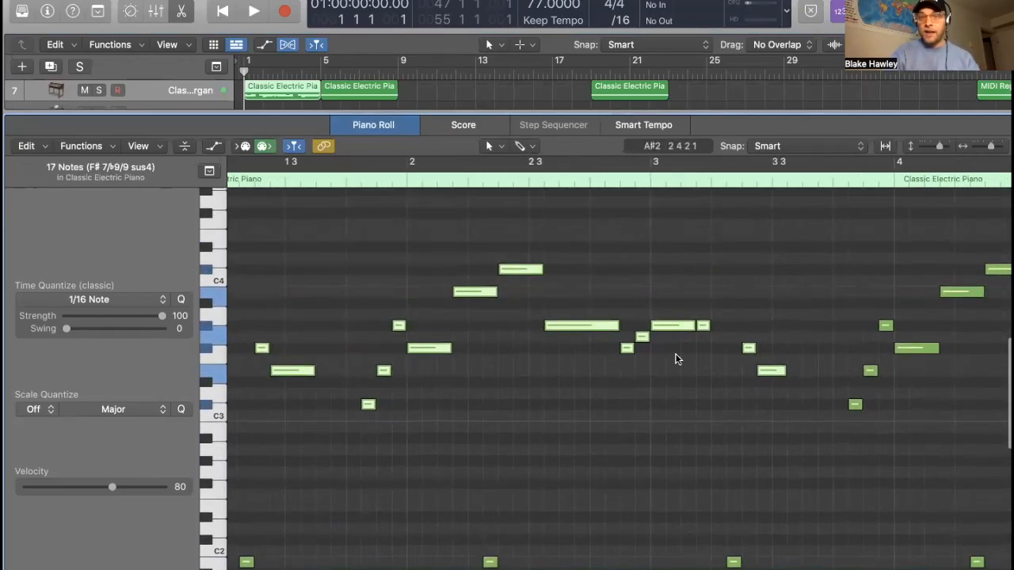
Highlight the melody's first phrase in bars 1 and 2, and its second phrase in bars 3 and 4
drag(991, 148, 989, 148)
scroll(860, 281, left, 2)
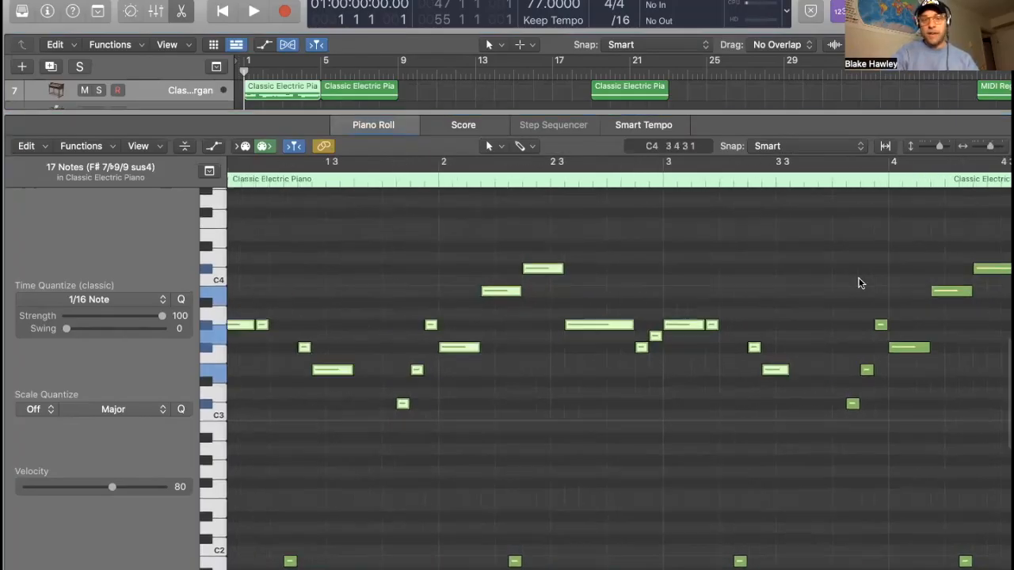
scroll(815, 316, left, 2)
drag(283, 453, 680, 217)
scroll(638, 369, right, 12)
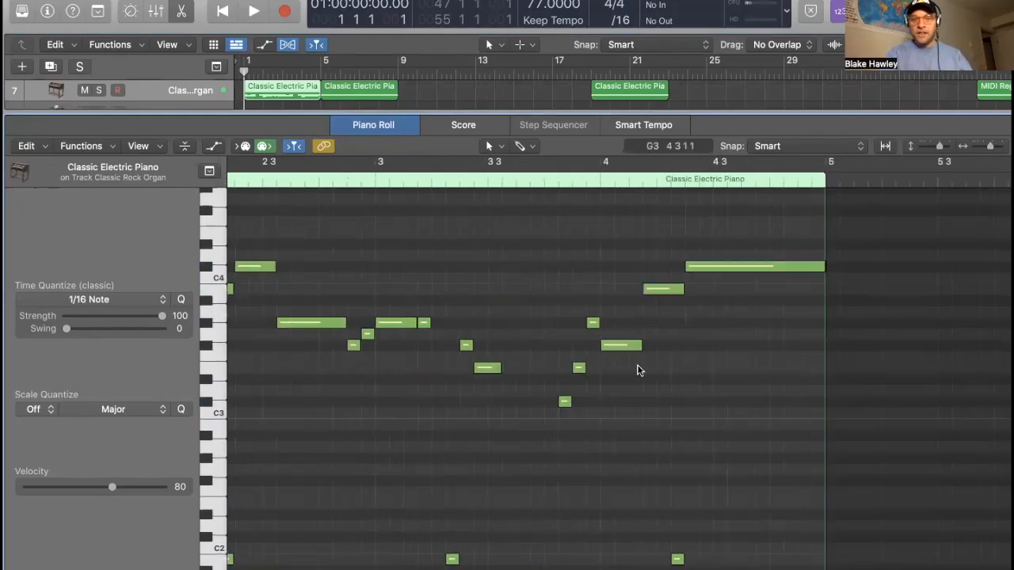
drag(400, 444, 824, 250)
scroll(543, 206, left, 10)
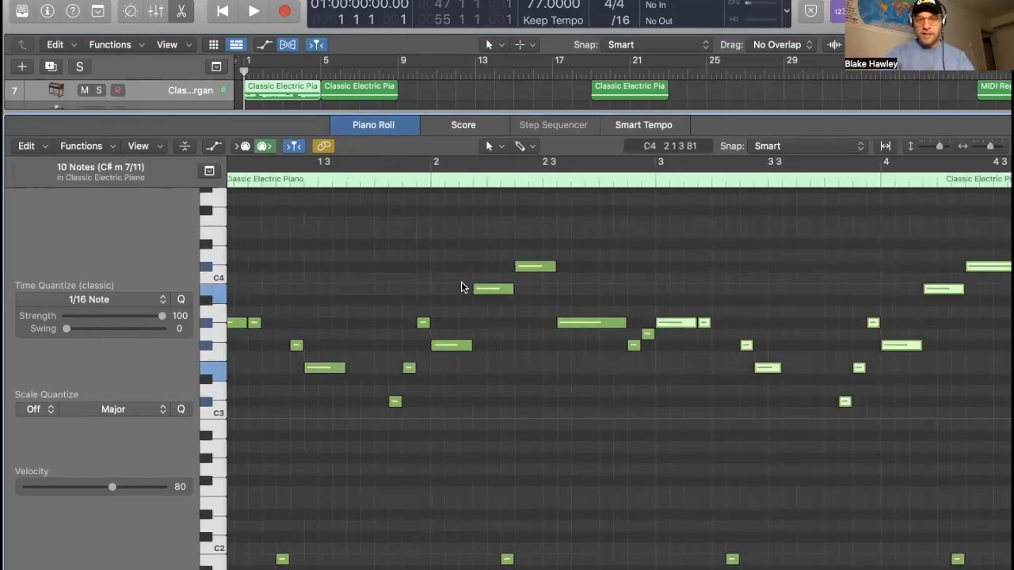
Play the organ melody from bar 1 beat 4 into bar 2, and again from late bar 3 into bar 5
click(377, 182)
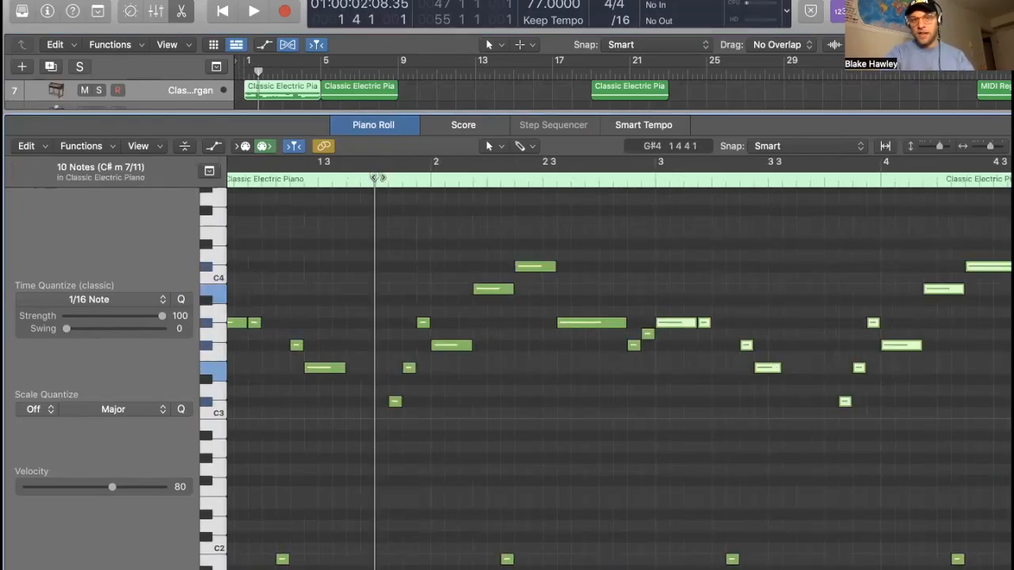
key(space)
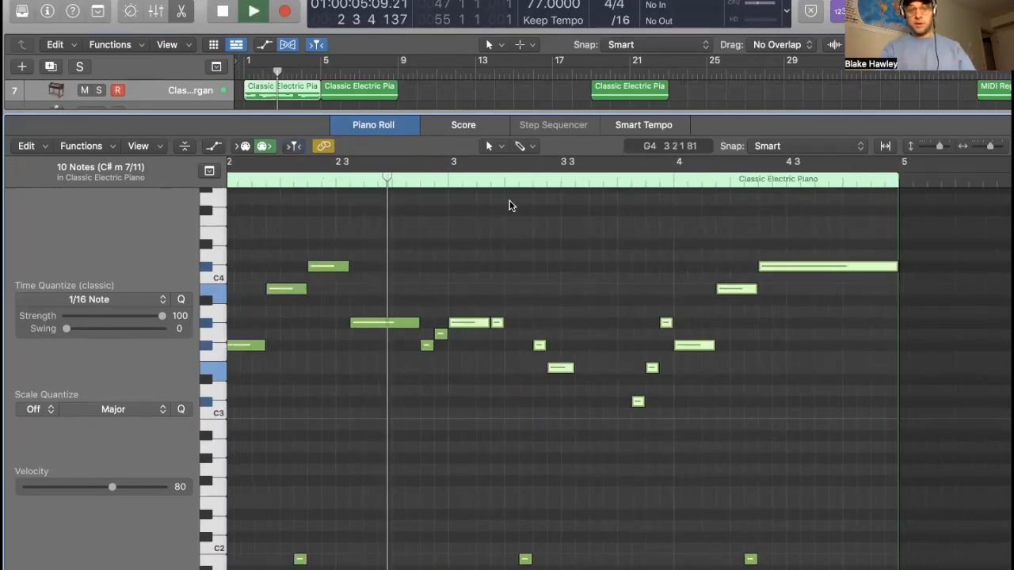
key(space)
click(629, 181)
key(space)
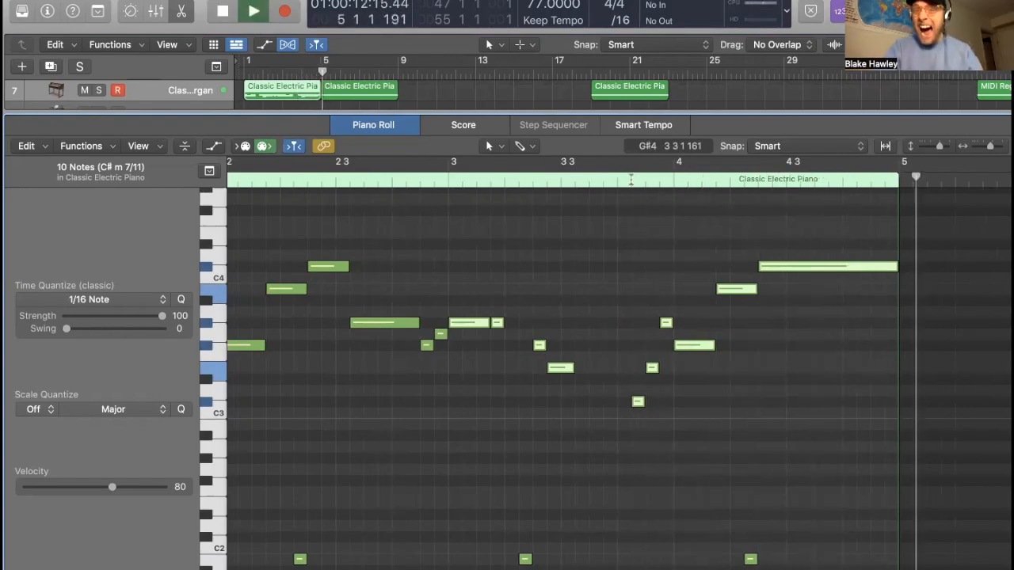
click(610, 214)
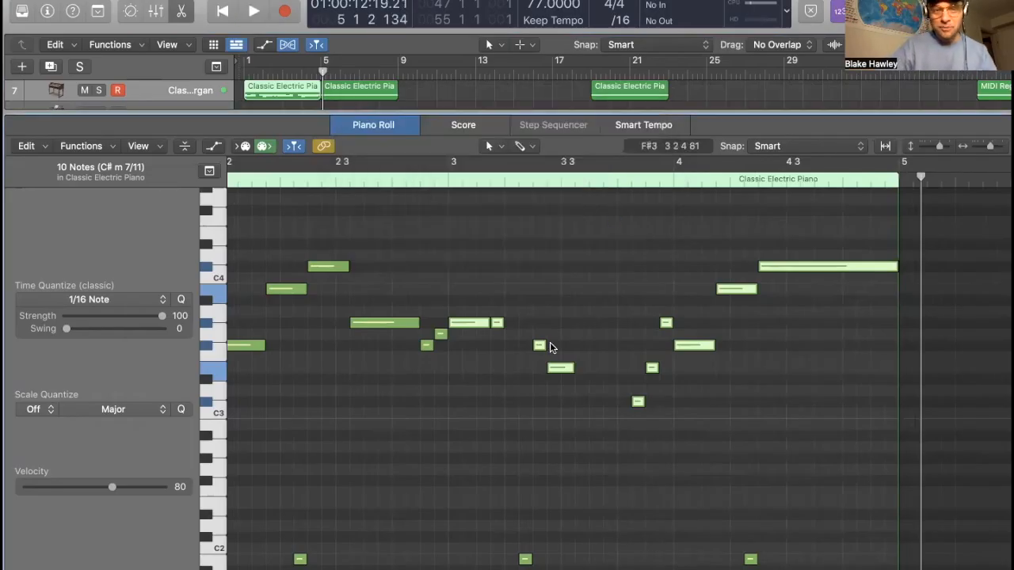
Zoom the Piano Roll out horizontally, clear the note selection and examine the low organ notes across bars 1 to 4
scroll(545, 347, left, 5)
drag(990, 146, 988, 146)
scroll(917, 277, right, 3)
scroll(856, 392, left, 2)
click(849, 405)
scroll(847, 412, down, 5)
scroll(564, 402, left, 3)
scroll(564, 402, down, 2)
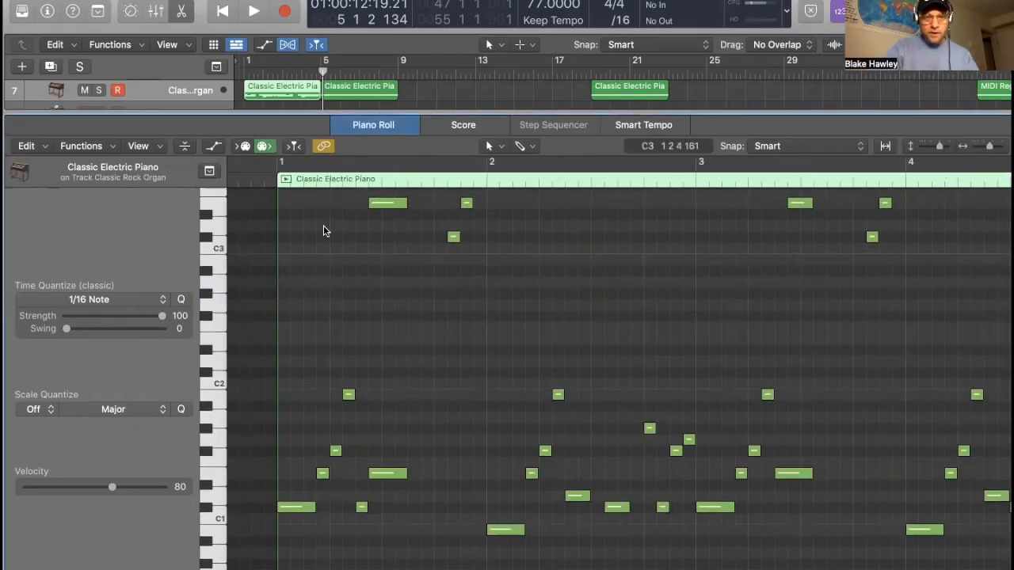
Play the track 7 organ region from the project start to bar 1 beat 3 while viewing its low notes
key(Return)
scroll(423, 385, up, 5)
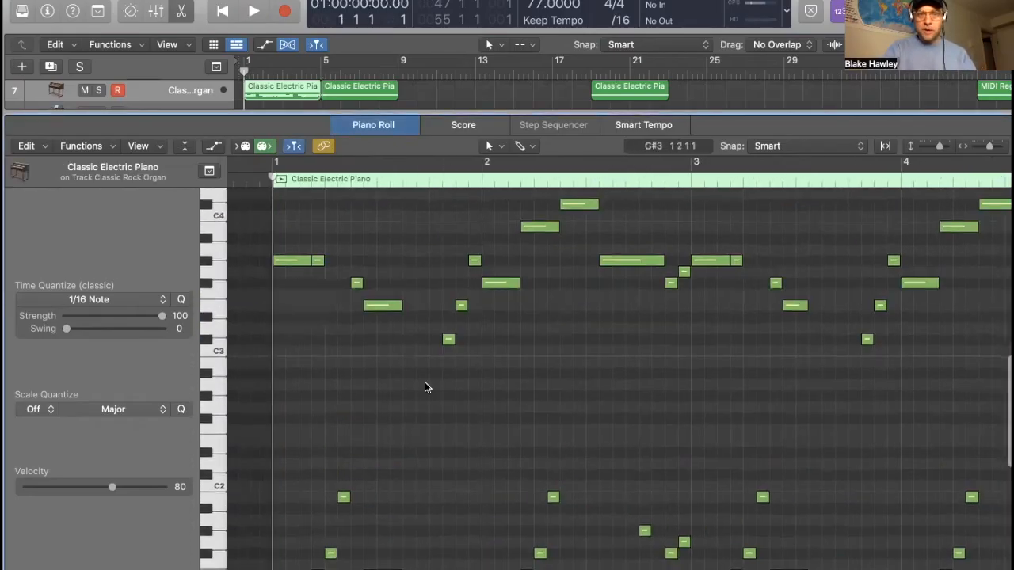
scroll(501, 433, down, 6)
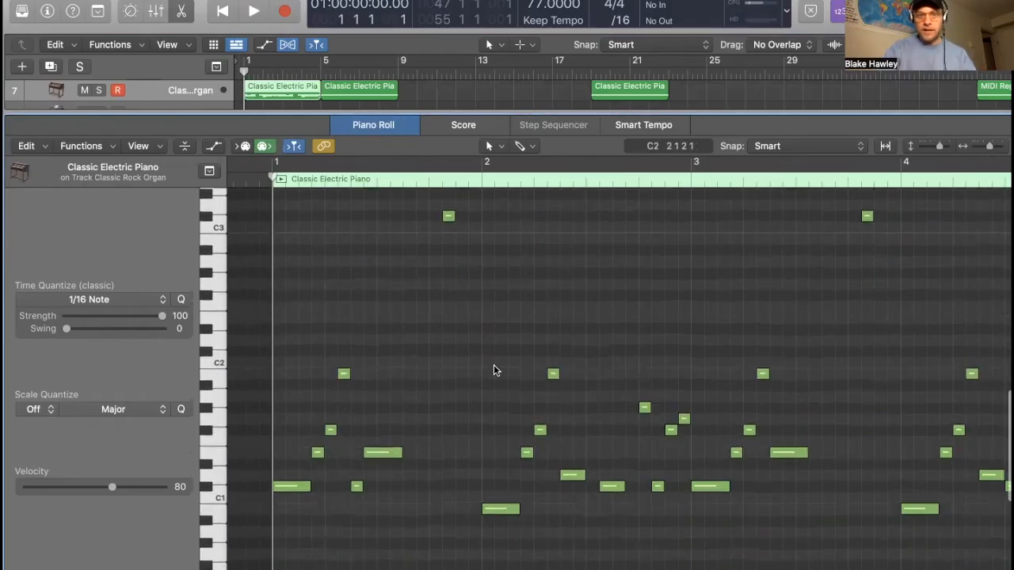
key(space)
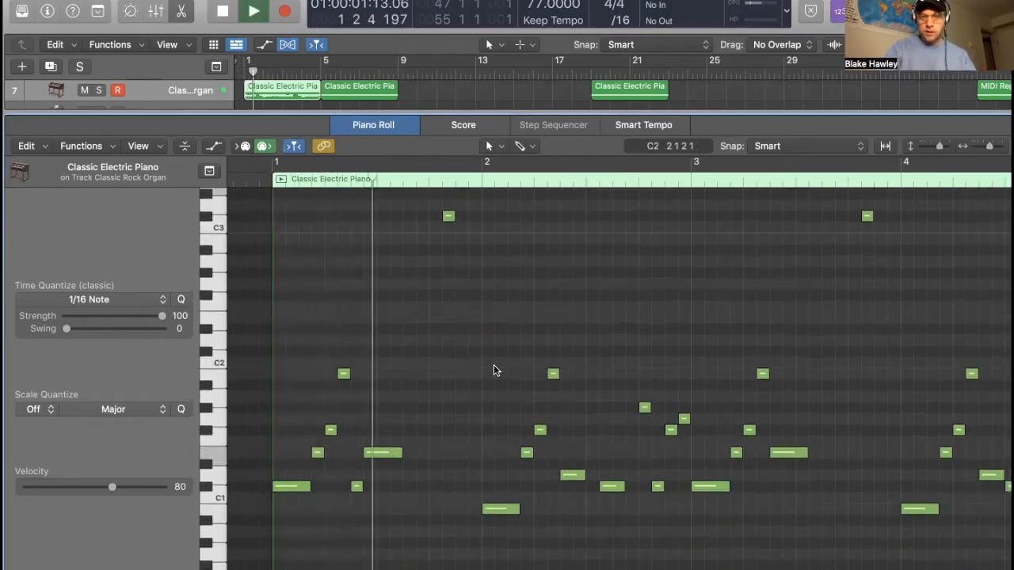
key(space)
Audition the E3 and E1 notes at bar 1 beat 3 to compare the melody with the bass
scroll(475, 356, up, 5)
click(383, 283)
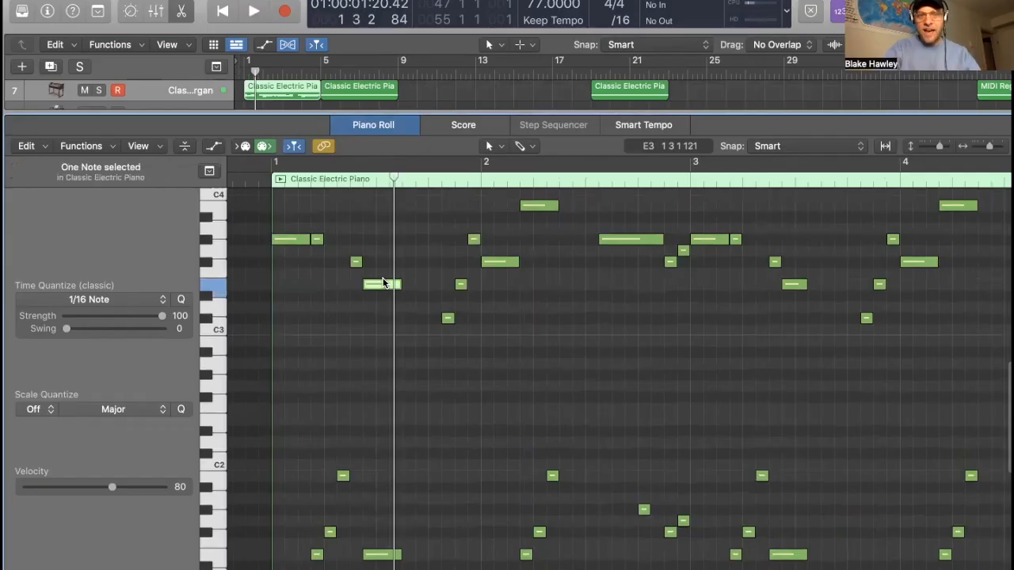
drag(383, 283, 378, 453)
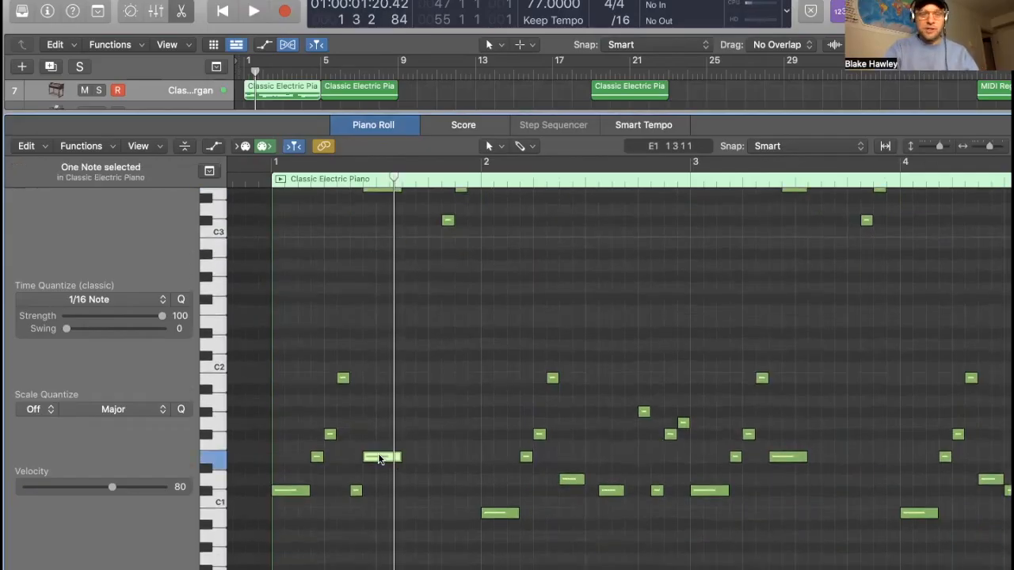
scroll(385, 309, up, 2)
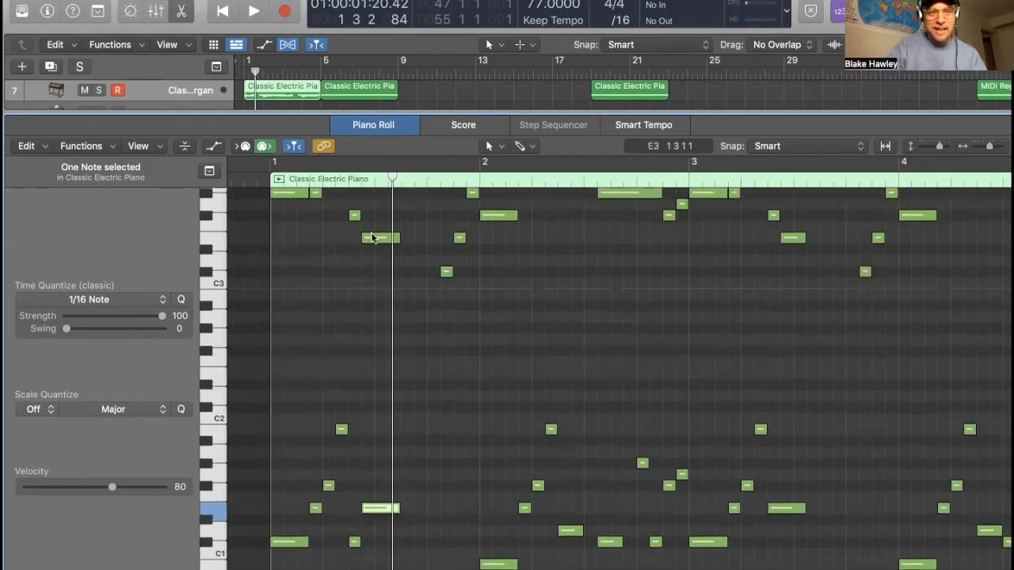
click(372, 238)
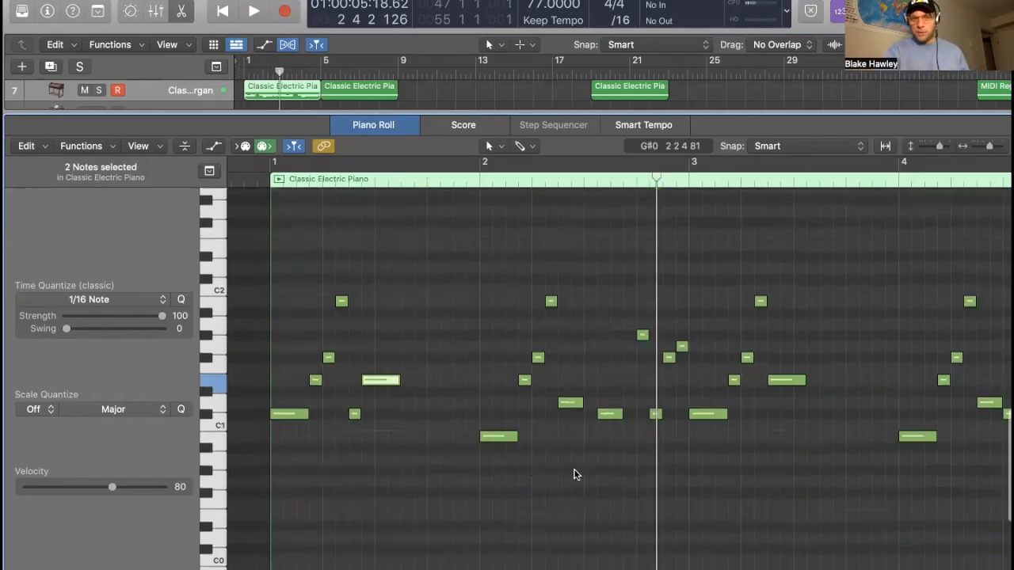
Play the low organ notes from the end of bar 2 beat 2 into beat 4 of that bar
scroll(575, 473, right, 3)
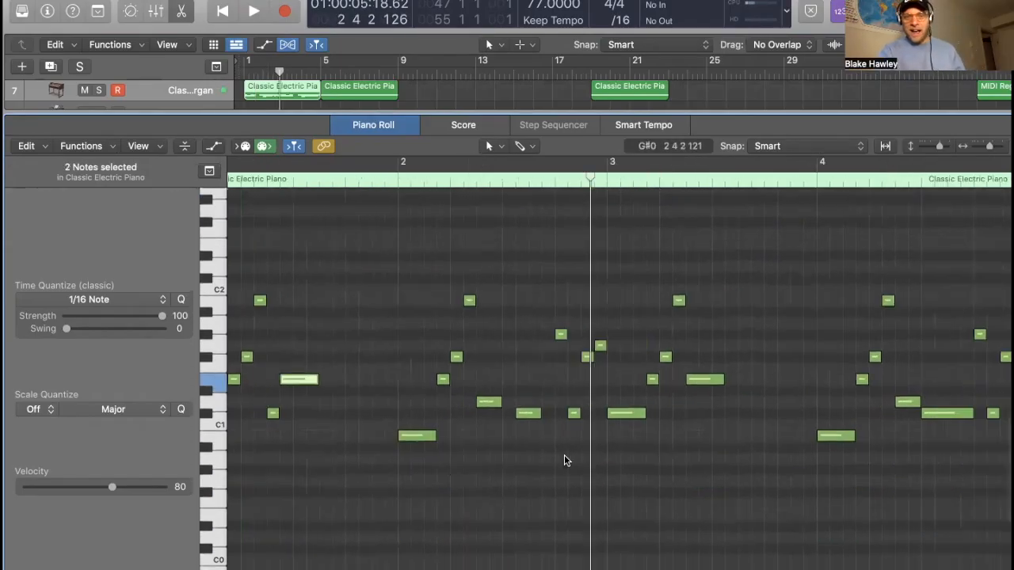
drag(468, 454, 502, 383)
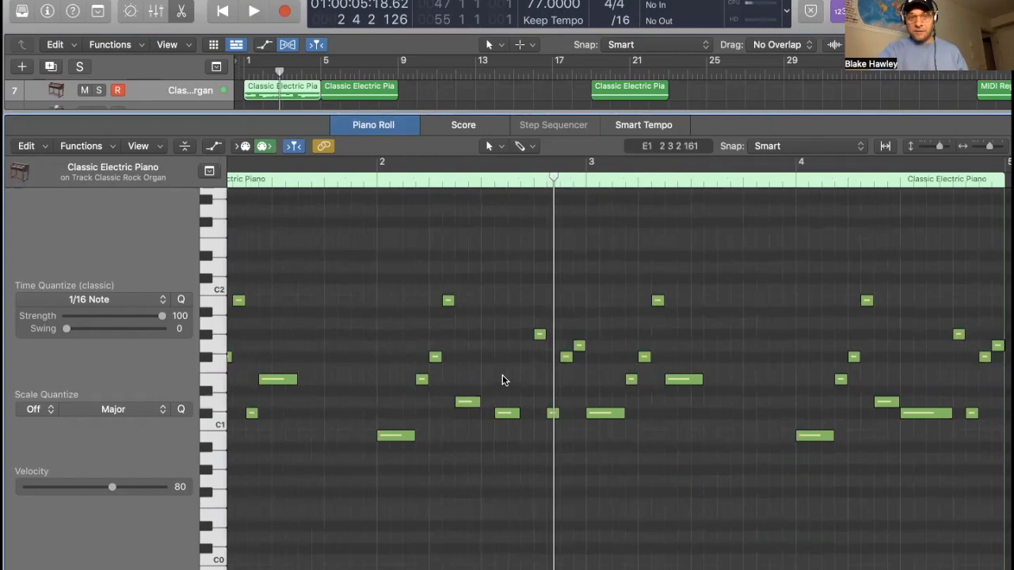
click(458, 180)
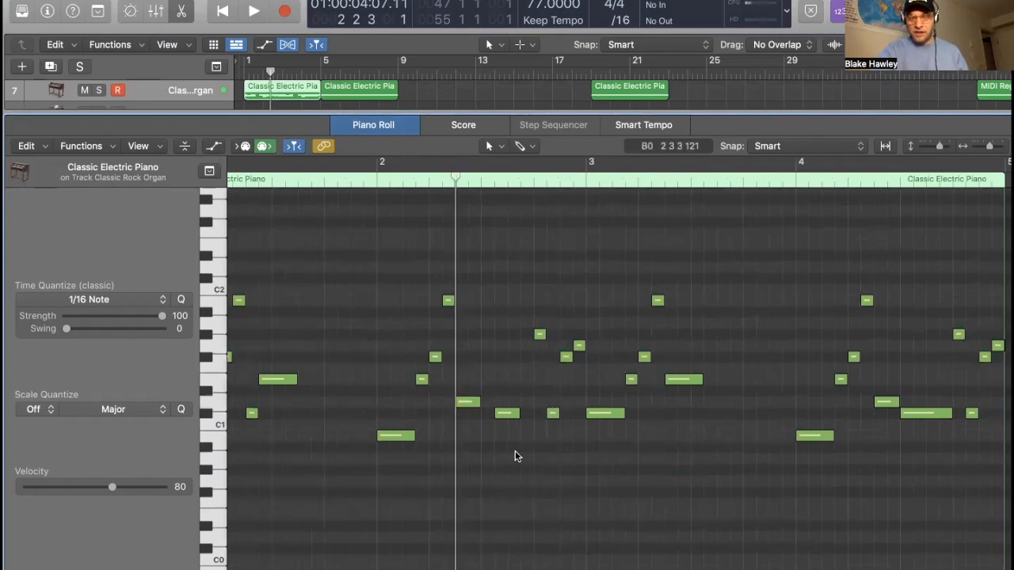
scroll(514, 451, left, 2)
scroll(515, 451, up, 1)
scroll(578, 394, left, 1)
key(space)
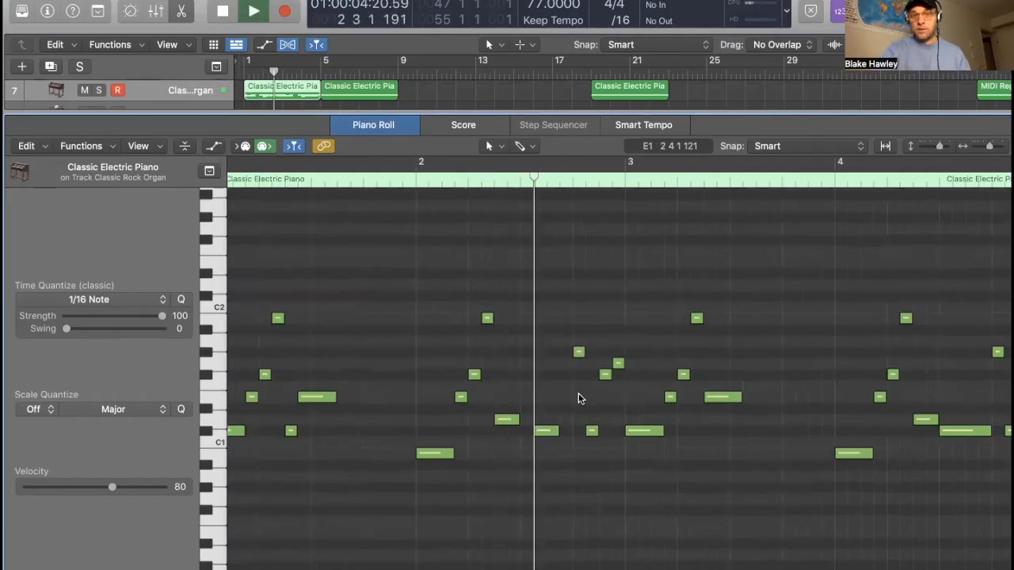
key(space)
Play the low organ notes from bar 4 beat 2 into beat 3 and close the Piano Roll
scroll(578, 398, right, 5)
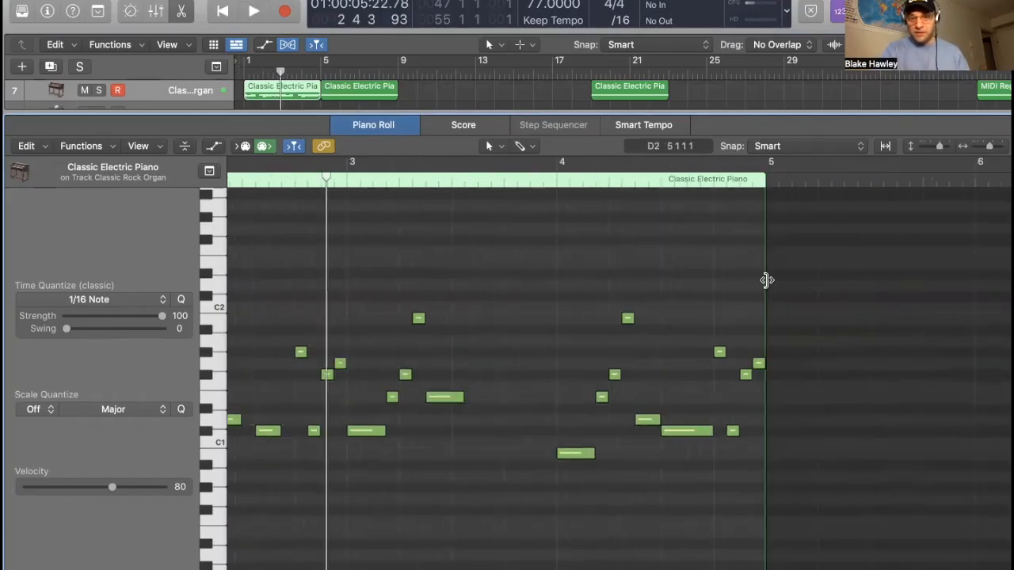
click(636, 178)
key(space)
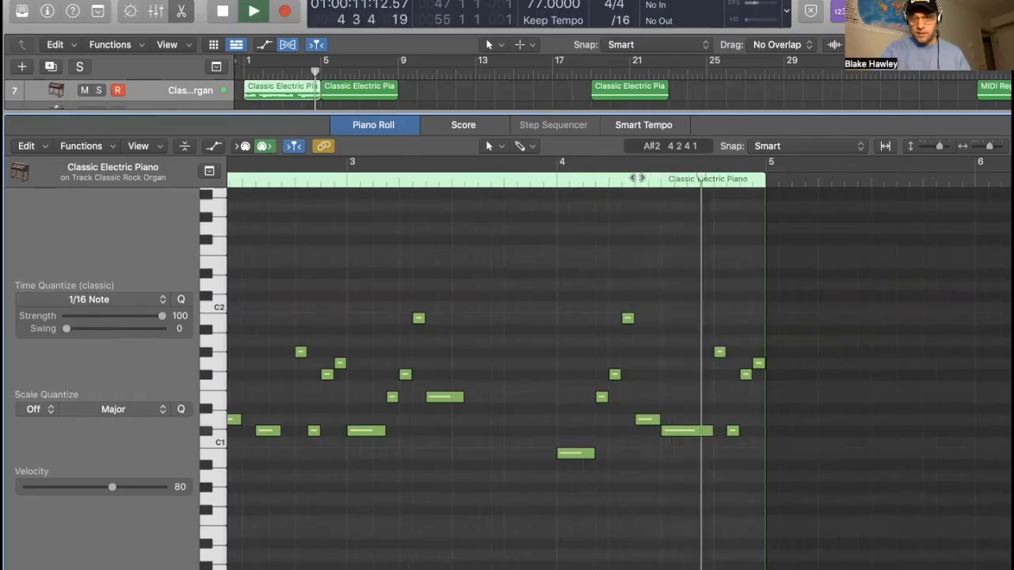
key(space)
scroll(419, 290, left, 5)
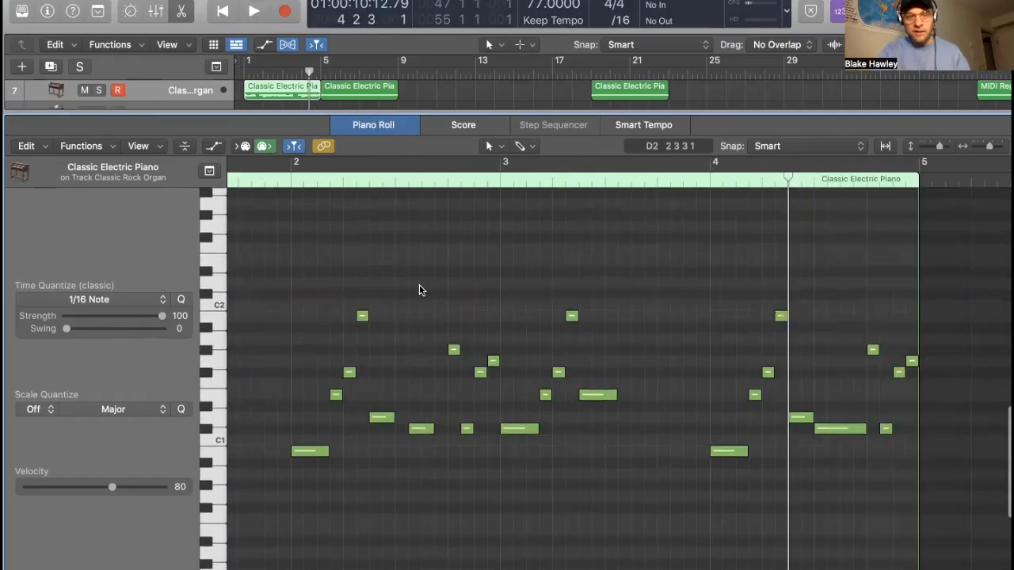
key(e)
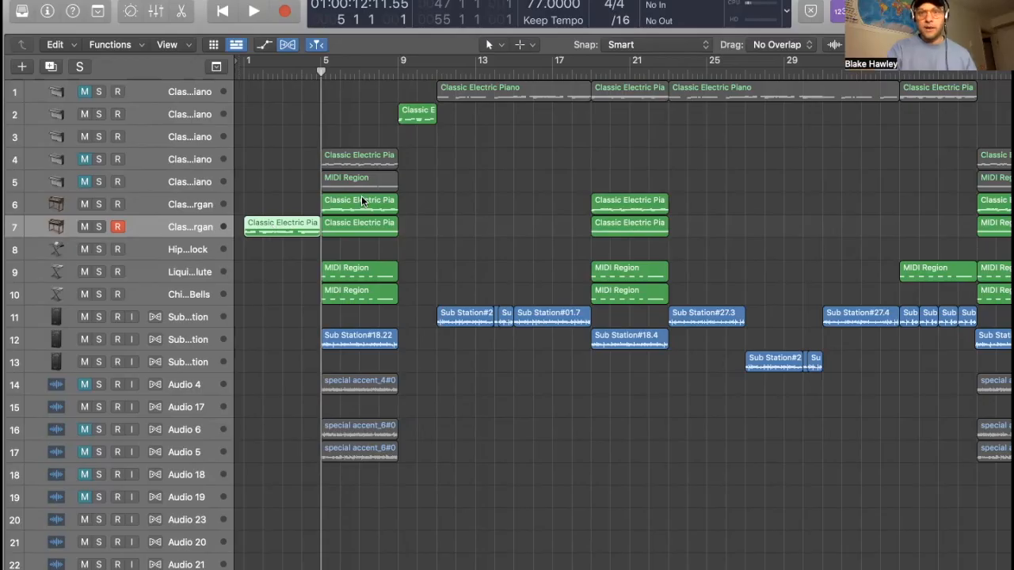
Play the intro from the project start to bar 1 beat 3
click(242, 72)
key(space)
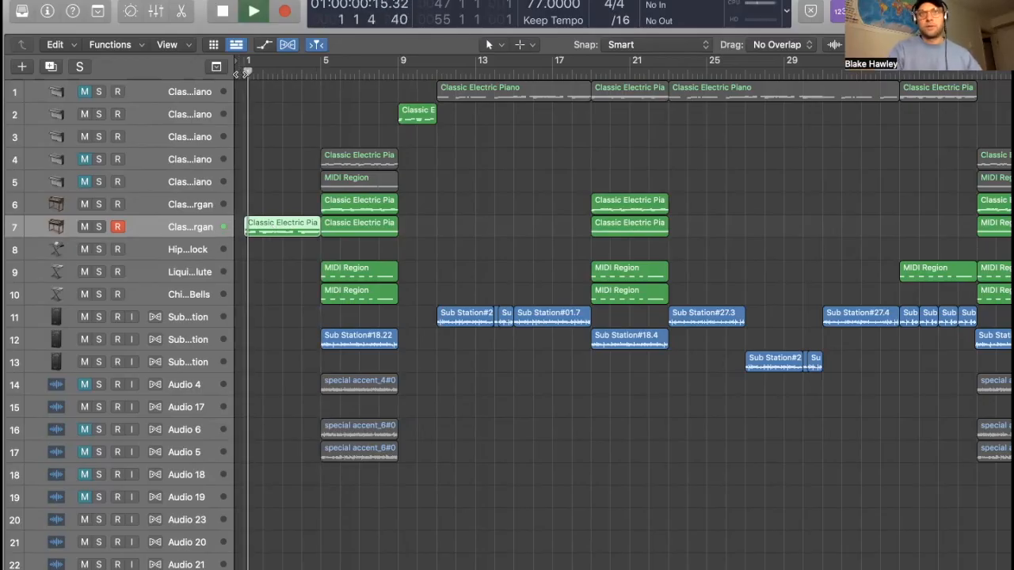
key(space)
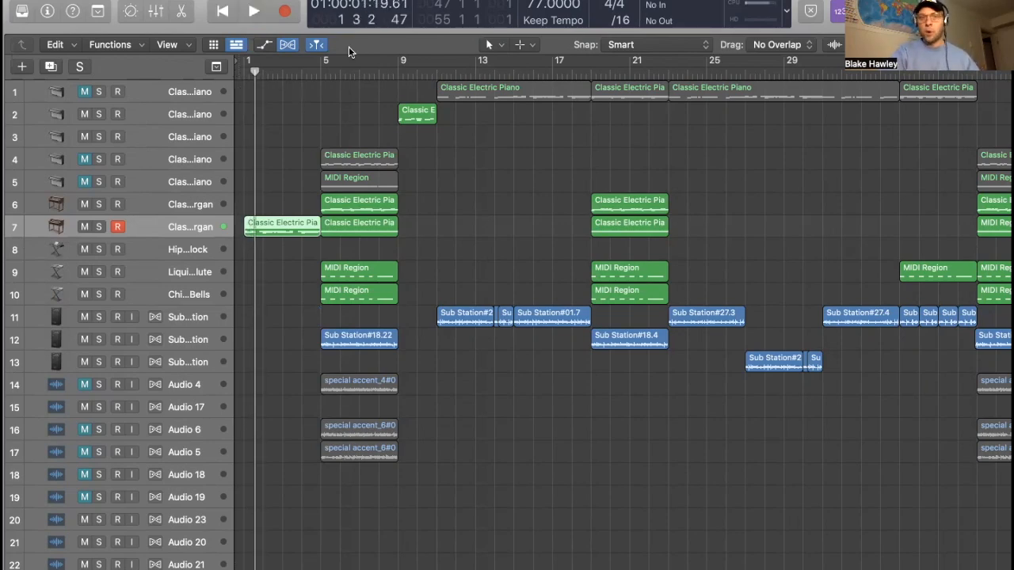
Point out the intro's span by selecting its track 7 region and placing the playhead at bars 1 and 5
click(321, 74)
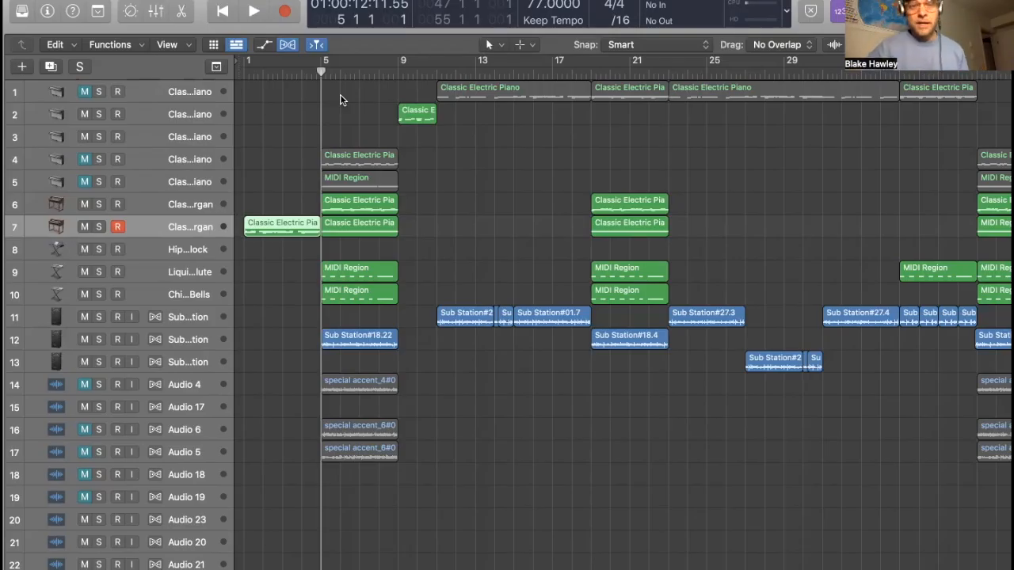
scroll(452, 211, down, 1)
click(244, 100)
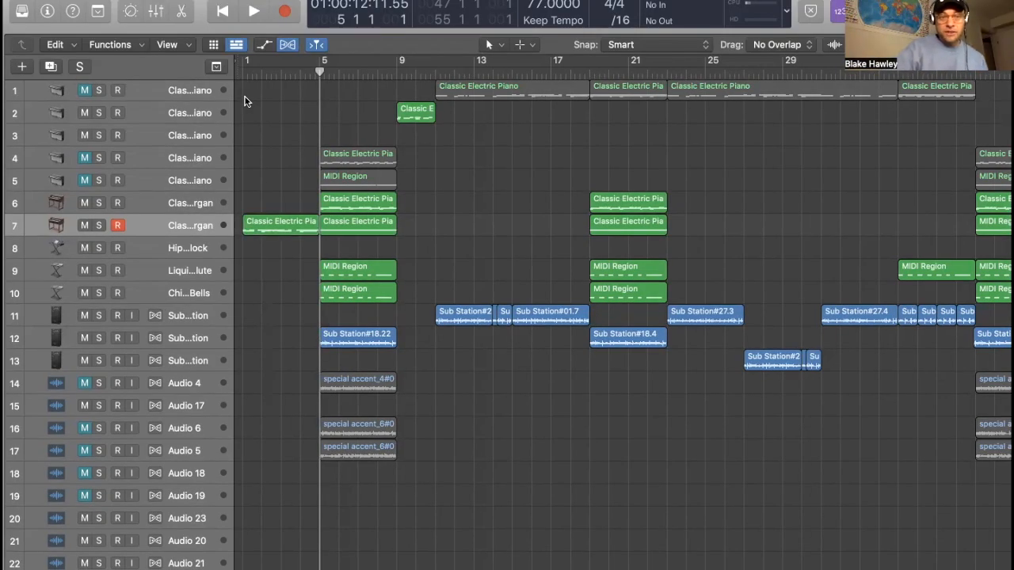
key(Return)
click(273, 228)
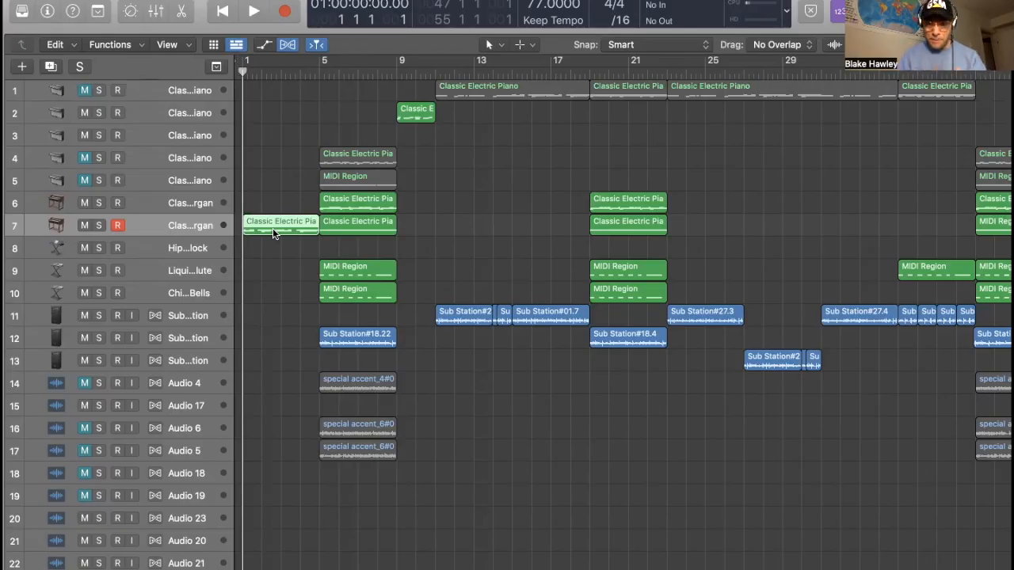
click(321, 71)
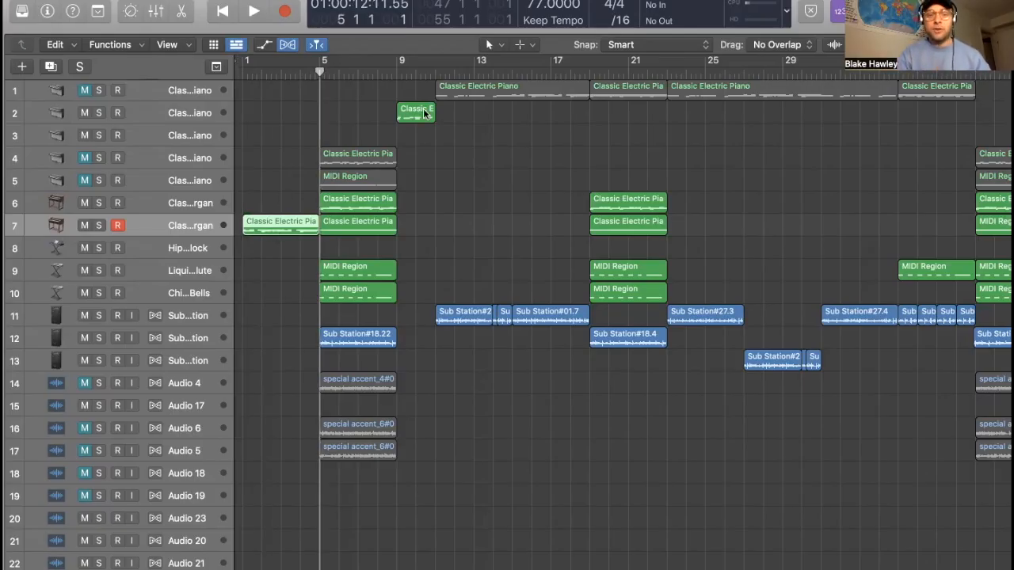
Play the transition from bar 9 to the end of bar 10
scroll(545, 252, right, 5)
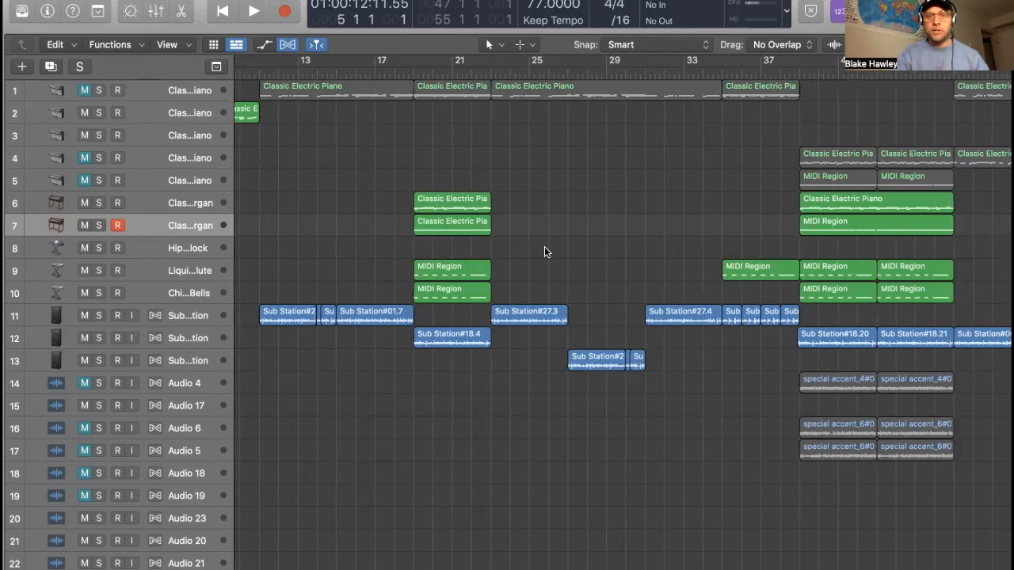
scroll(544, 252, left, 5)
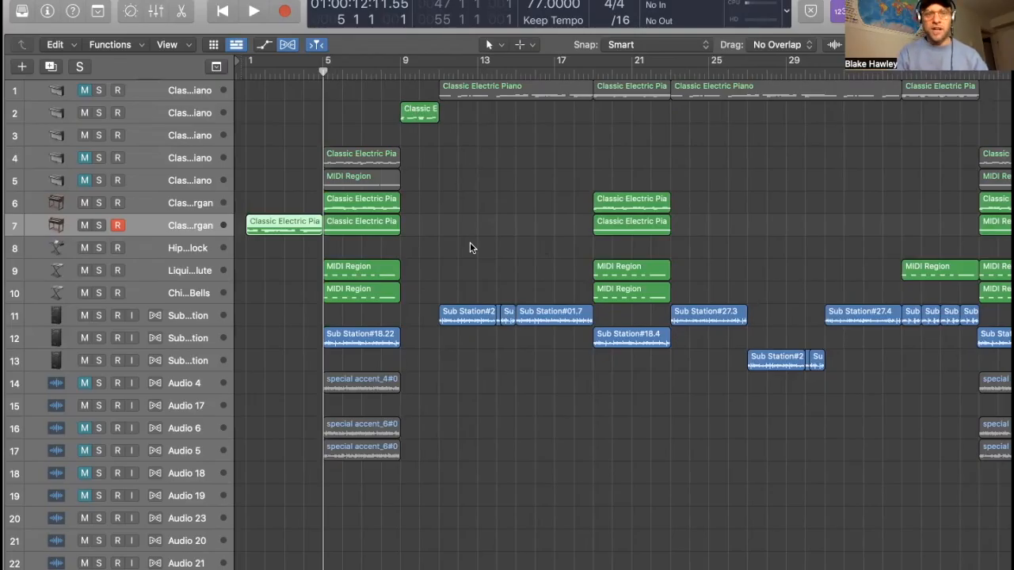
click(401, 73)
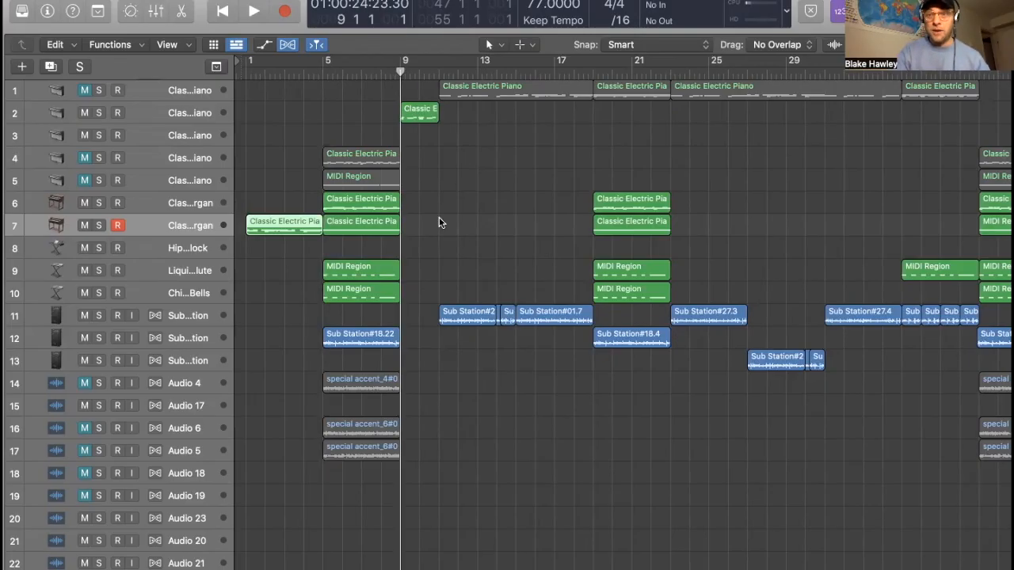
scroll(441, 222, right, 2)
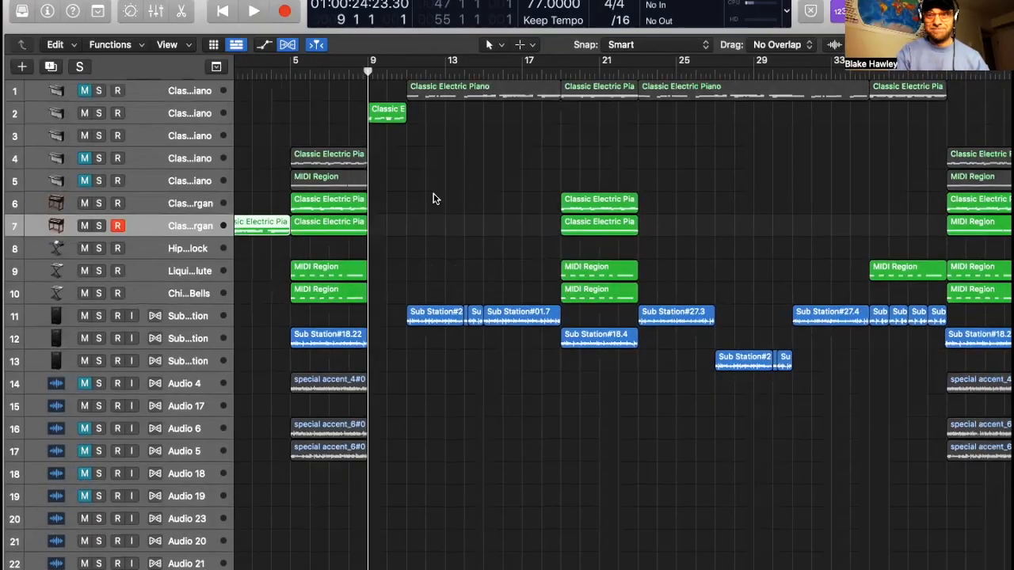
key(space)
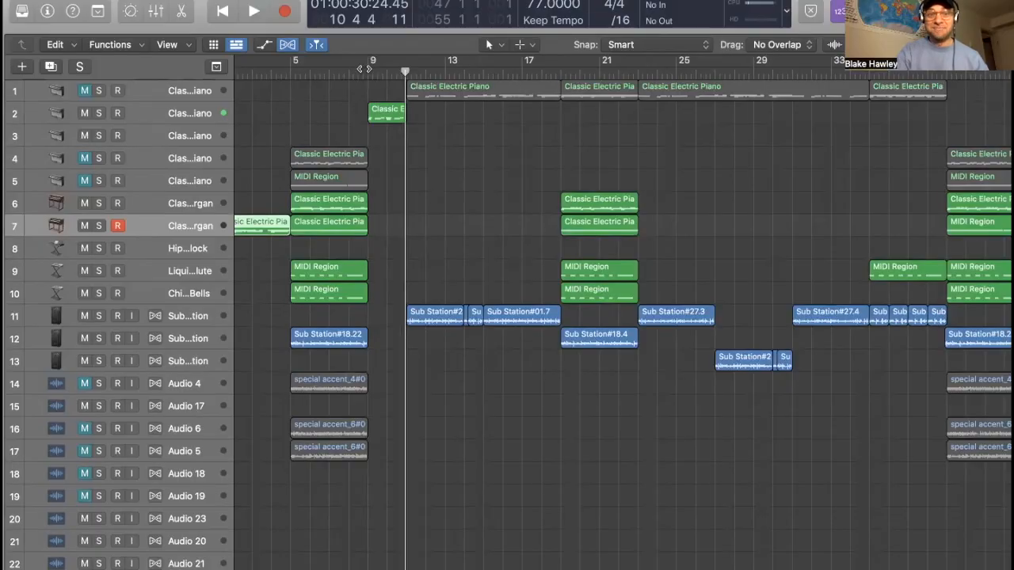
key(space)
Solo track 2, open its bar 9 region in the Piano Roll, and play it back
click(99, 113)
double_click(386, 112)
key(space)
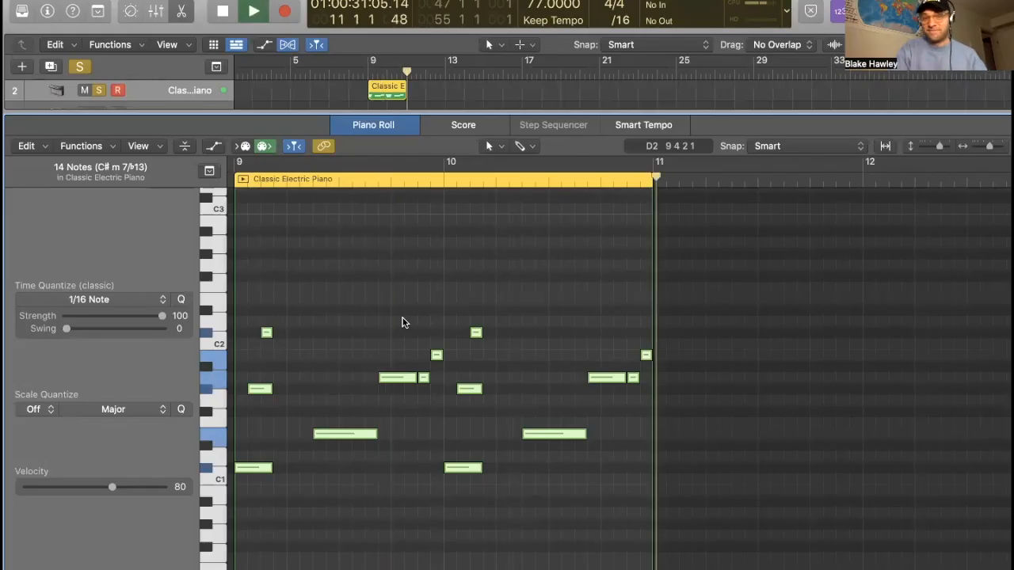
key(space)
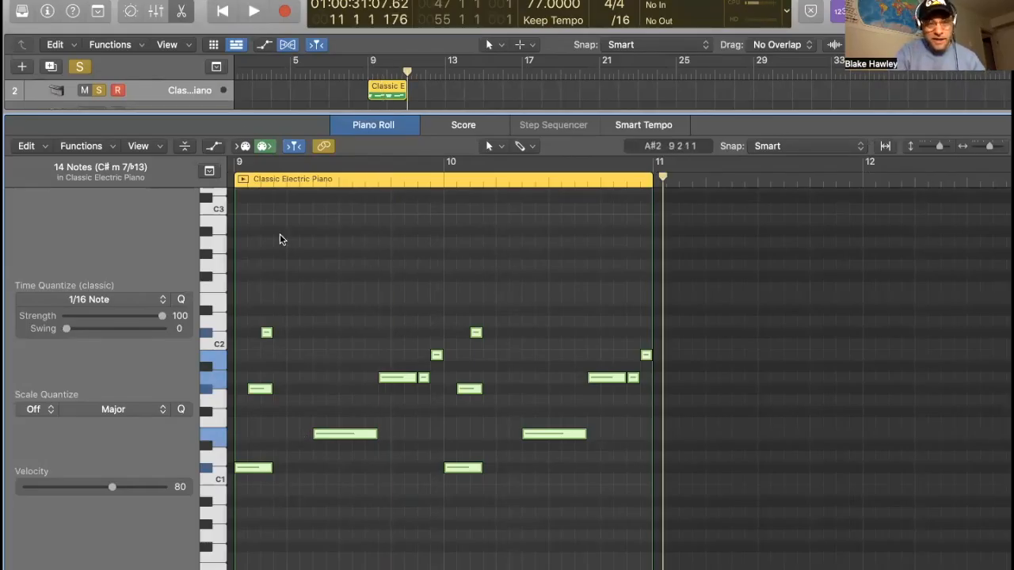
Set the playhead to bar 9 beat 2.3 and select the C#1 and G#1 notes that open bar 9
click(372, 69)
drag(259, 507, 269, 278)
click(277, 363)
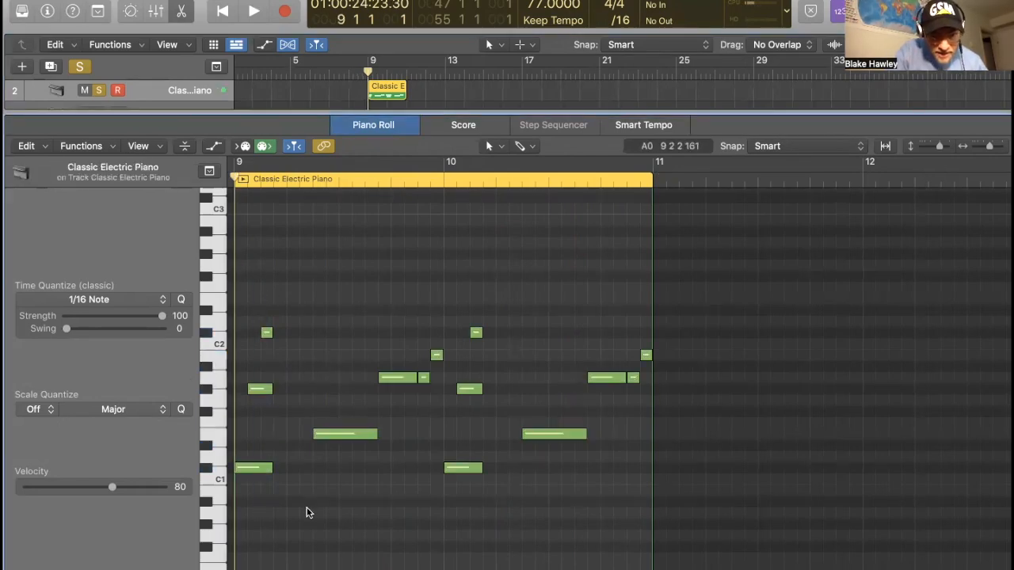
click(314, 180)
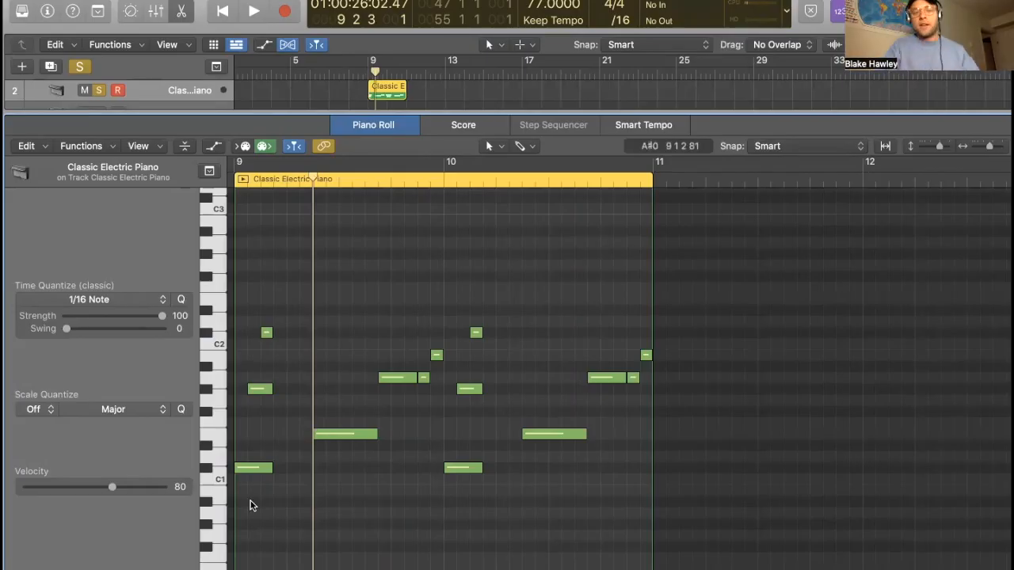
drag(246, 475, 257, 294)
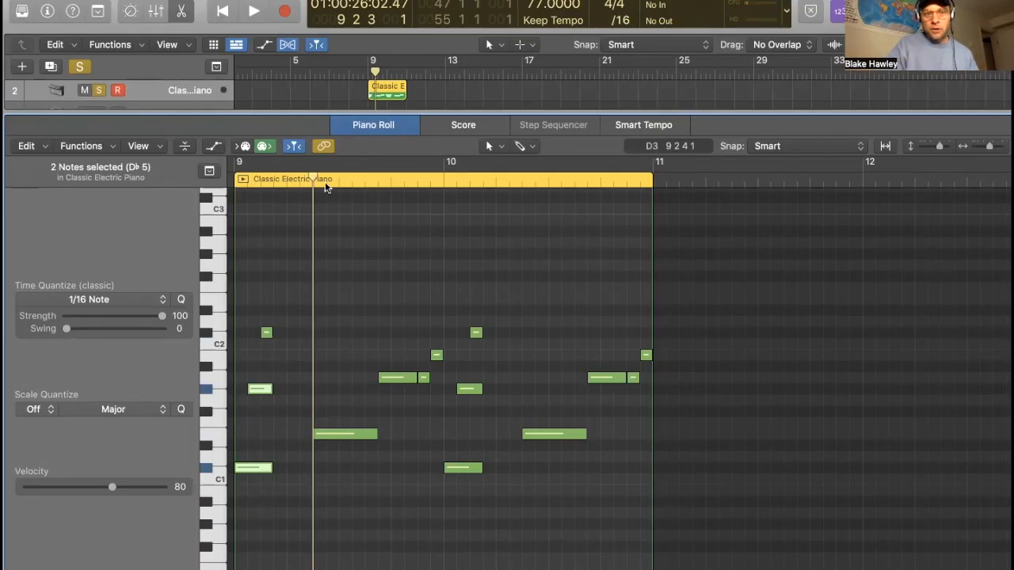
Start the E1 note in bar 9 a sixteenth later and return its start to the playhead
click(316, 436)
drag(320, 438, 325, 435)
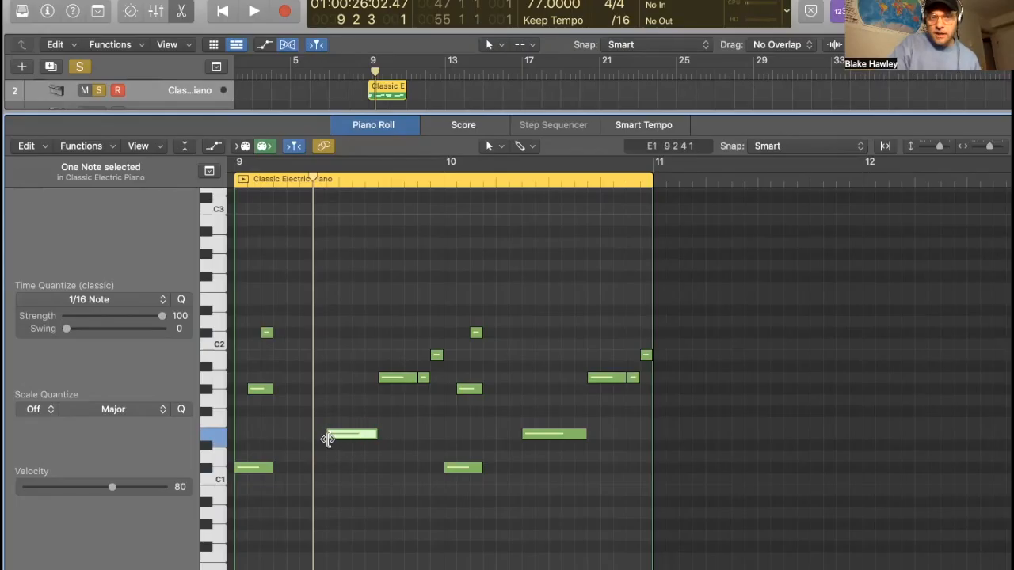
drag(328, 440, 311, 441)
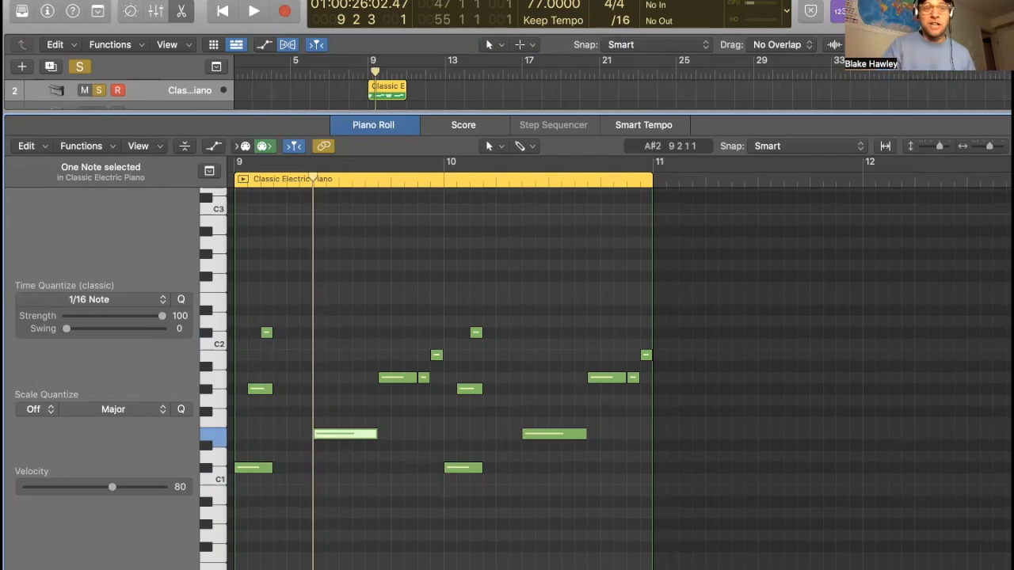
Close the Piano Roll and turn off solo on track 2
click(182, 13)
scroll(373, 256, up, 2)
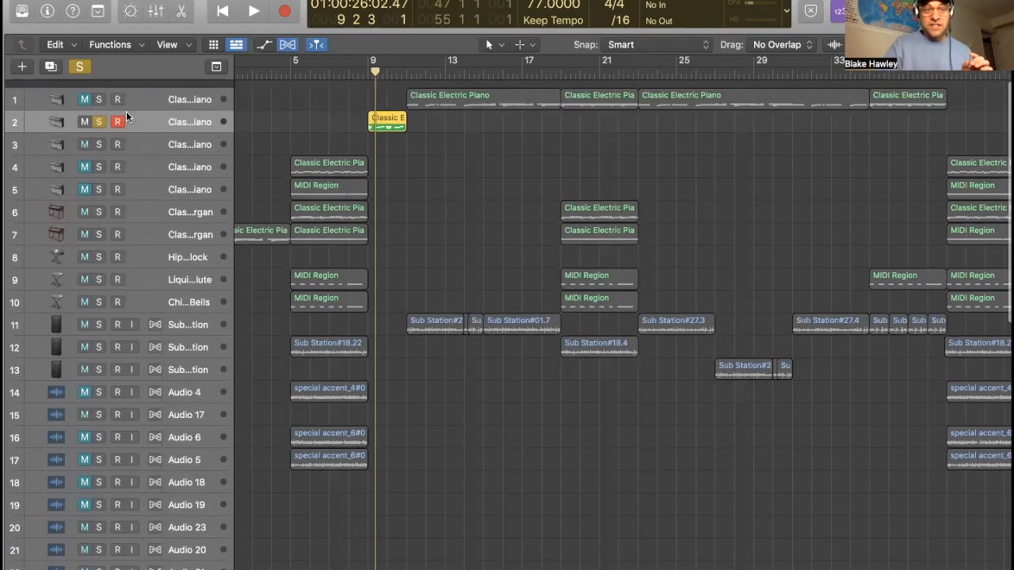
key(s)
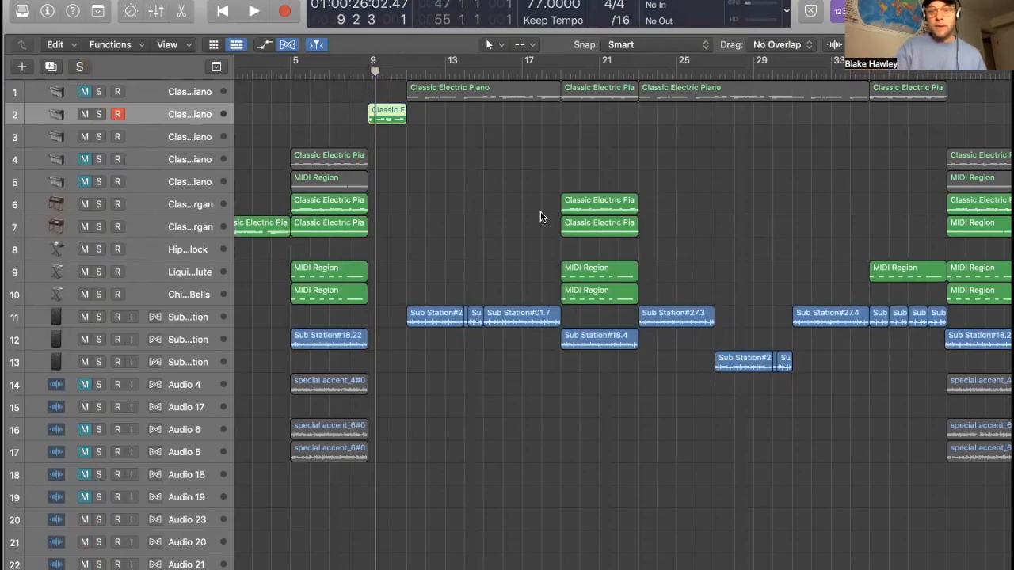
Review the whole arrangement, place the playhead at bar 5, and sweep over the stacked regions of that section
scroll(541, 217, right, 10)
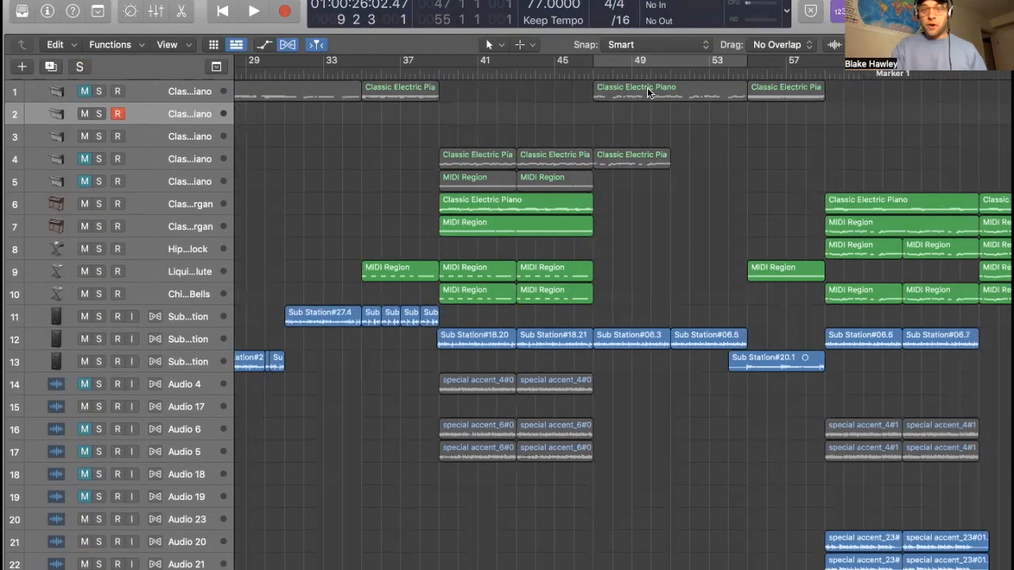
scroll(705, 139, right, 3)
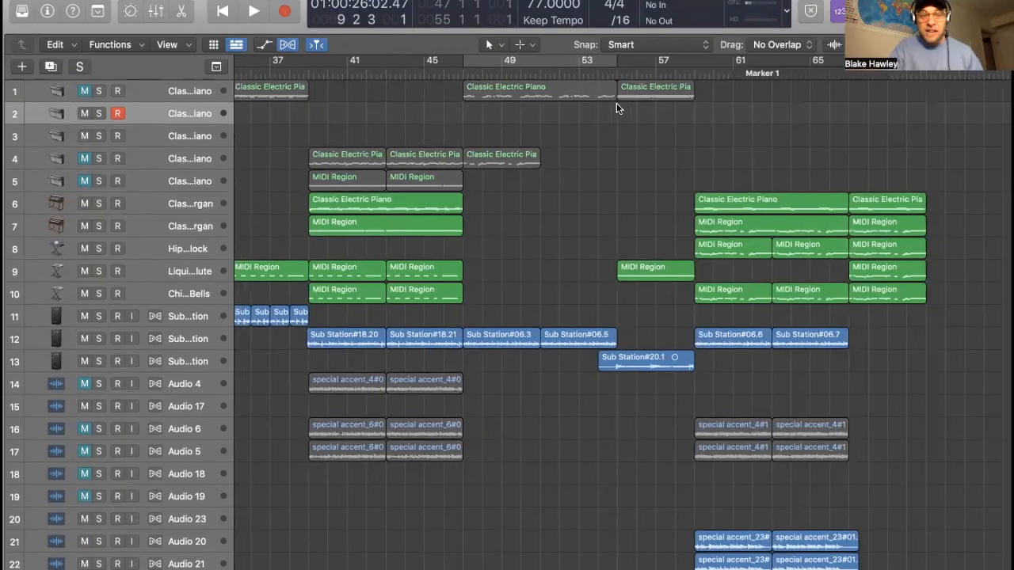
scroll(435, 134, left, 12)
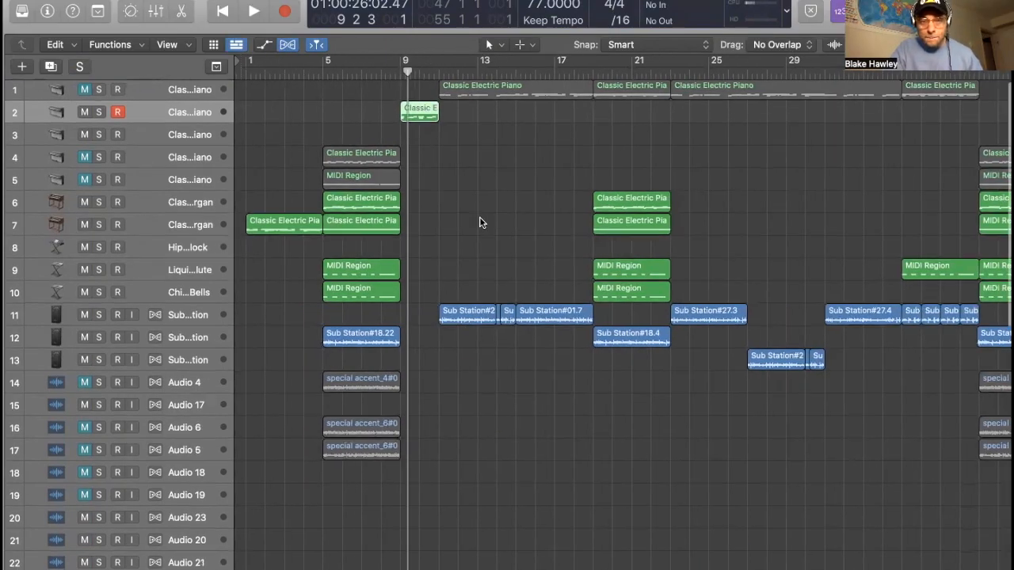
scroll(480, 222, down, 1)
click(323, 72)
drag(362, 448, 370, 85)
click(370, 85)
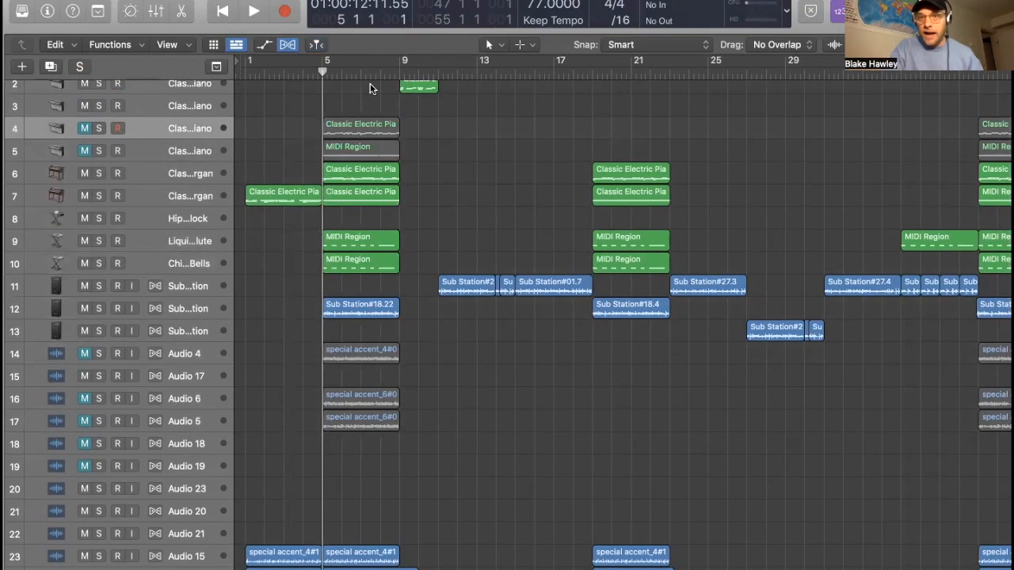
scroll(385, 453, up, 1)
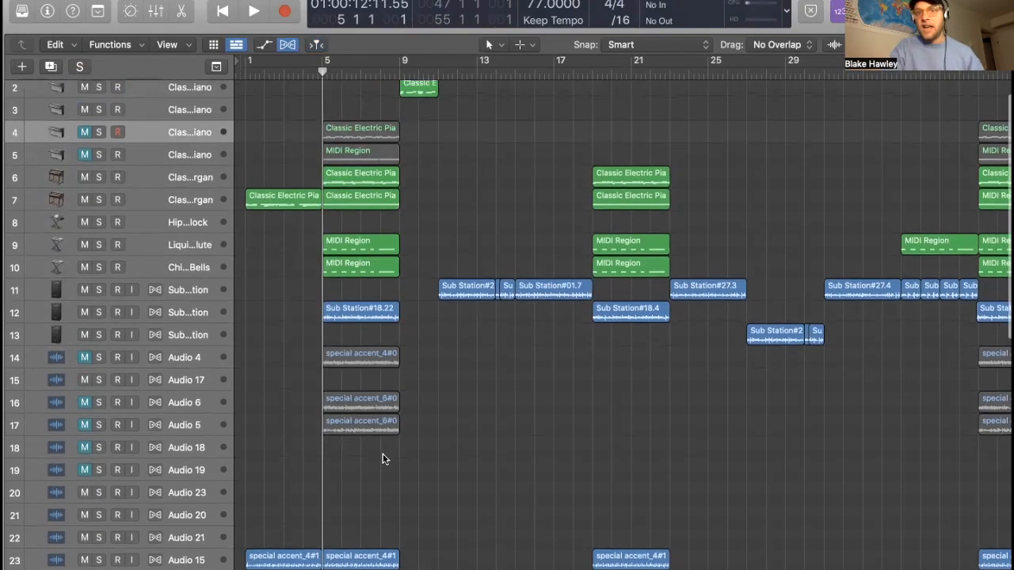
Mark the transition section by placing the playhead at bar 9, at bar 11, and back at bar 9
click(398, 73)
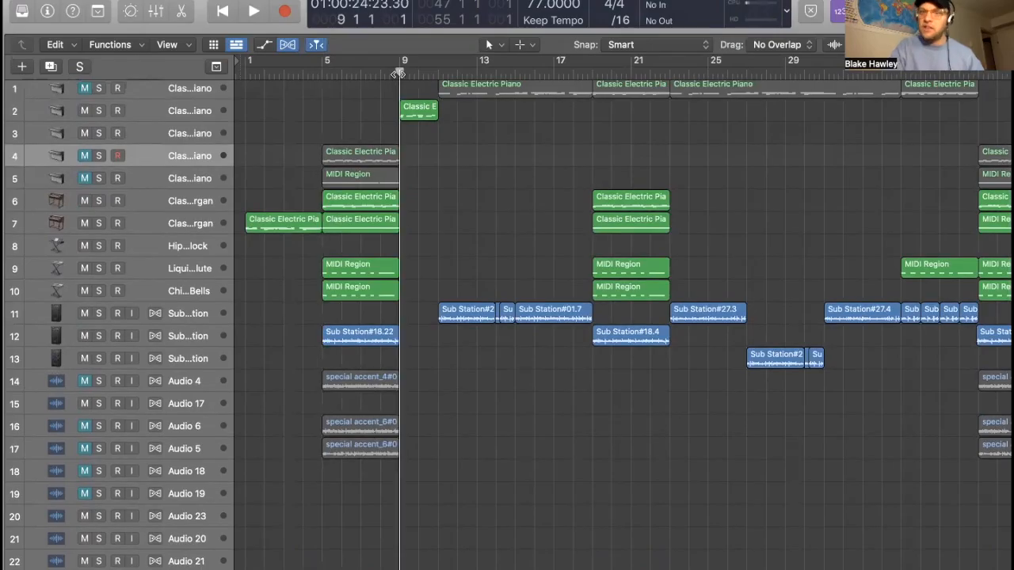
click(441, 72)
click(438, 72)
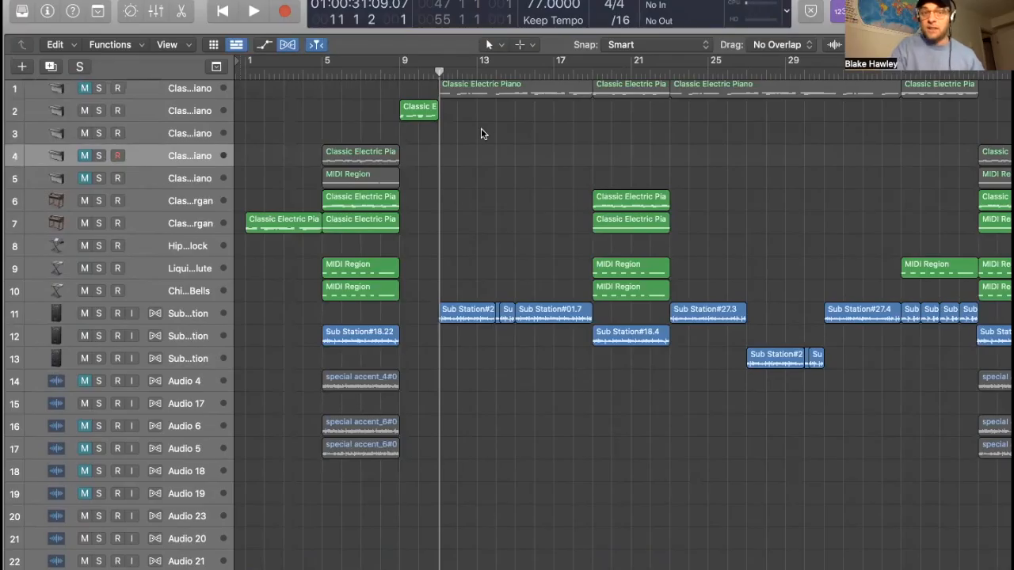
click(401, 77)
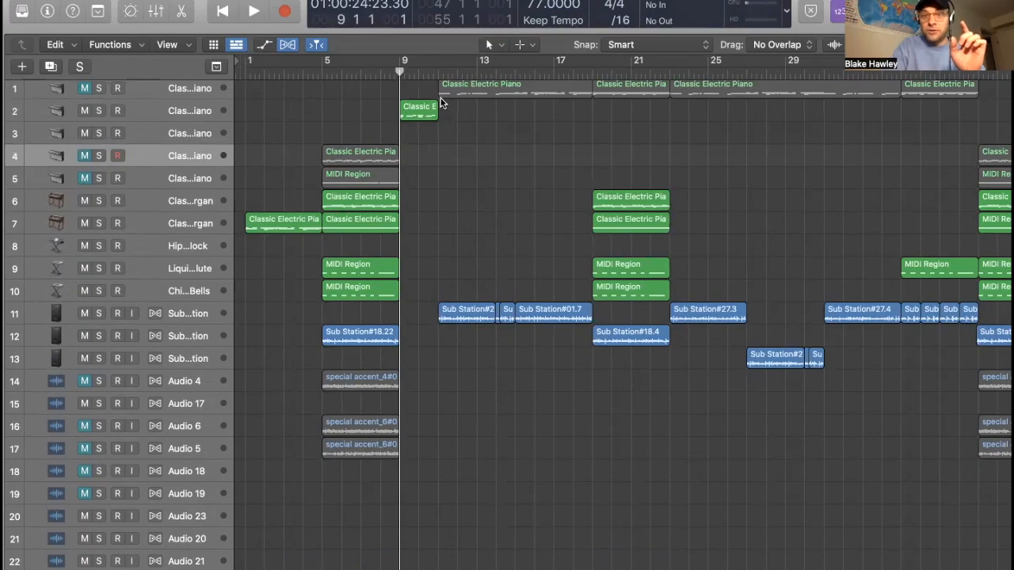
Play the section that starts at bar 55
scroll(462, 118, right, 1)
scroll(462, 118, right, 8)
click(617, 72)
key(space)
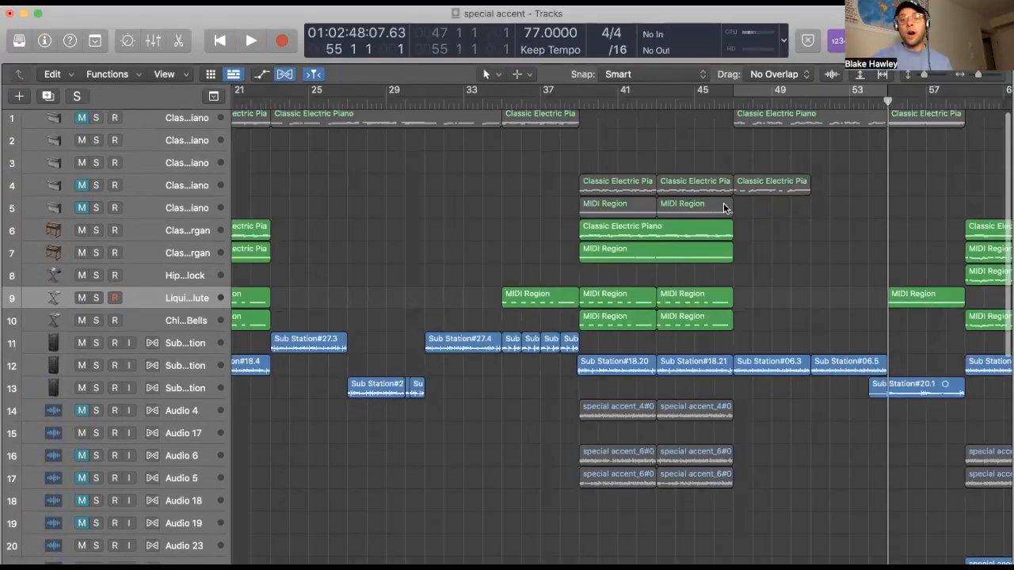
Open the track 9 flute region at bar 55 in the Piano Roll and audition its C#4, E4, D#4 and D4 notes
scroll(724, 208, right, 7)
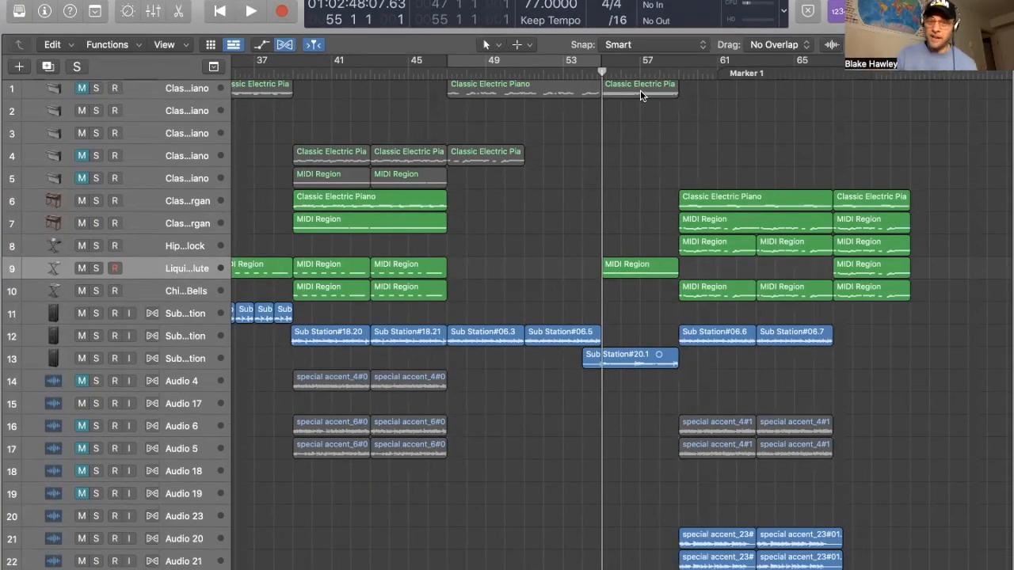
double_click(620, 272)
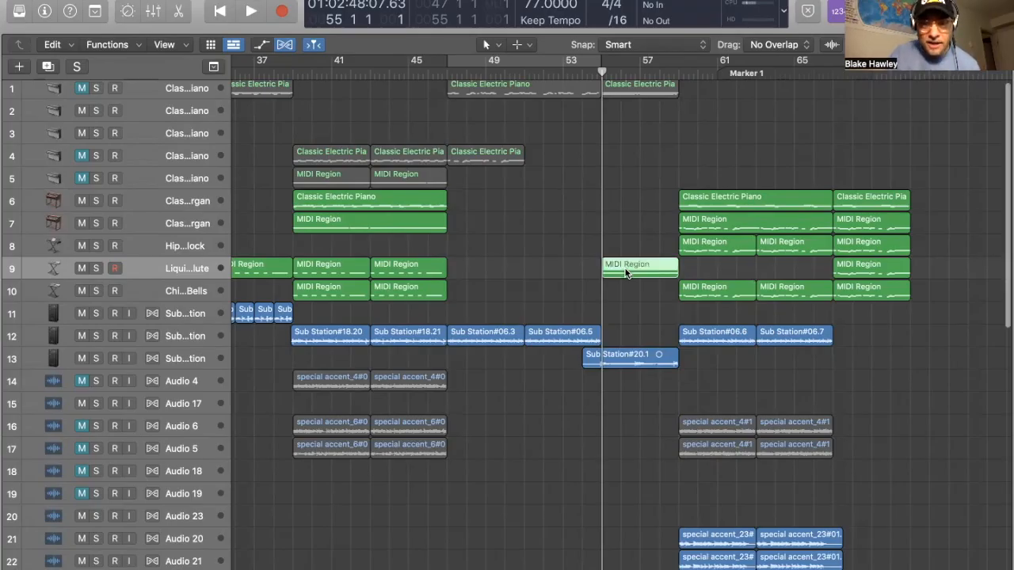
click(317, 400)
click(362, 369)
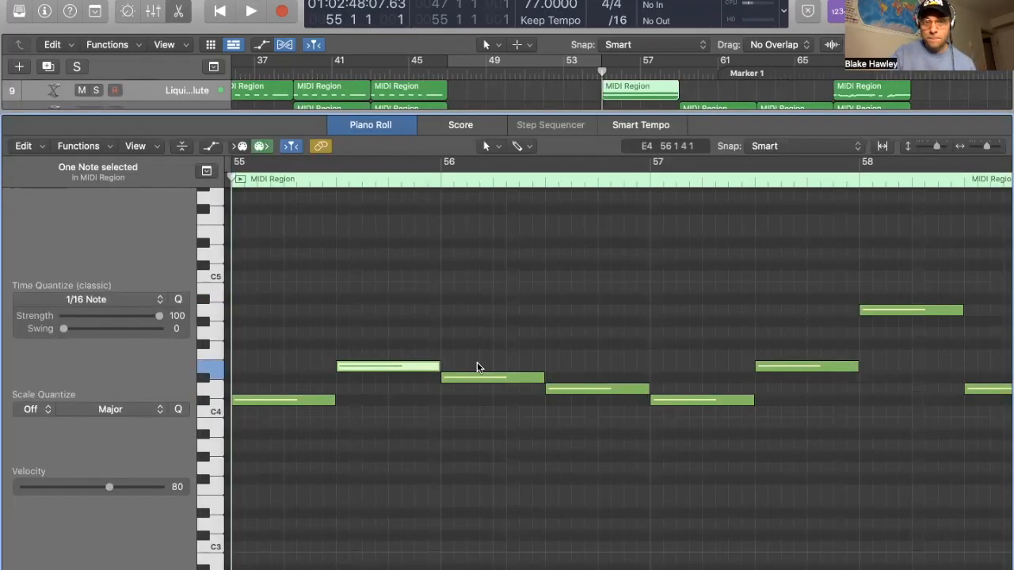
click(489, 379)
click(616, 389)
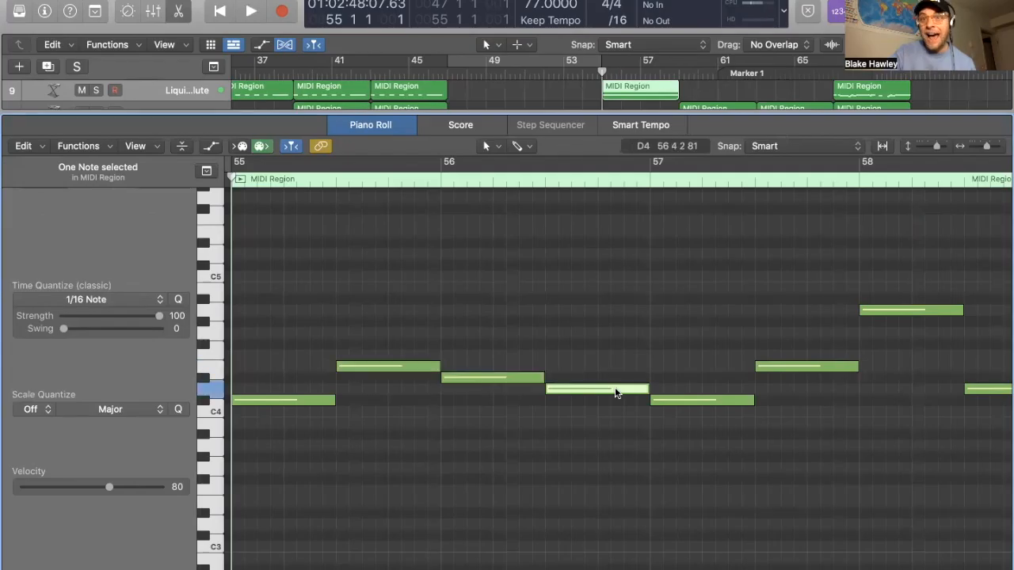
Audition the C#4, E4, A4 and D4 notes in bars 57 and 58 of the flute region
click(697, 401)
scroll(579, 442, right, 5)
click(529, 369)
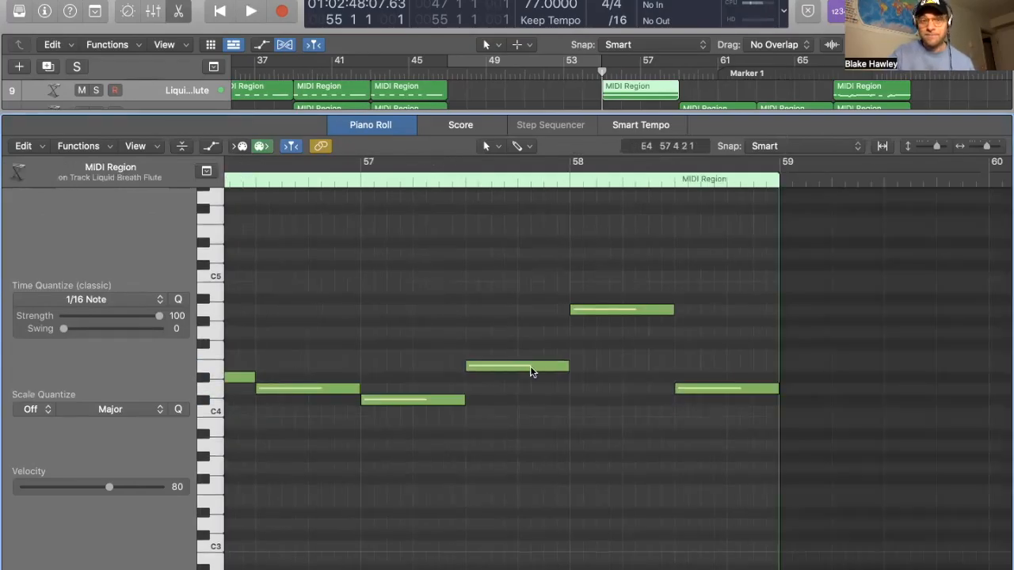
click(616, 309)
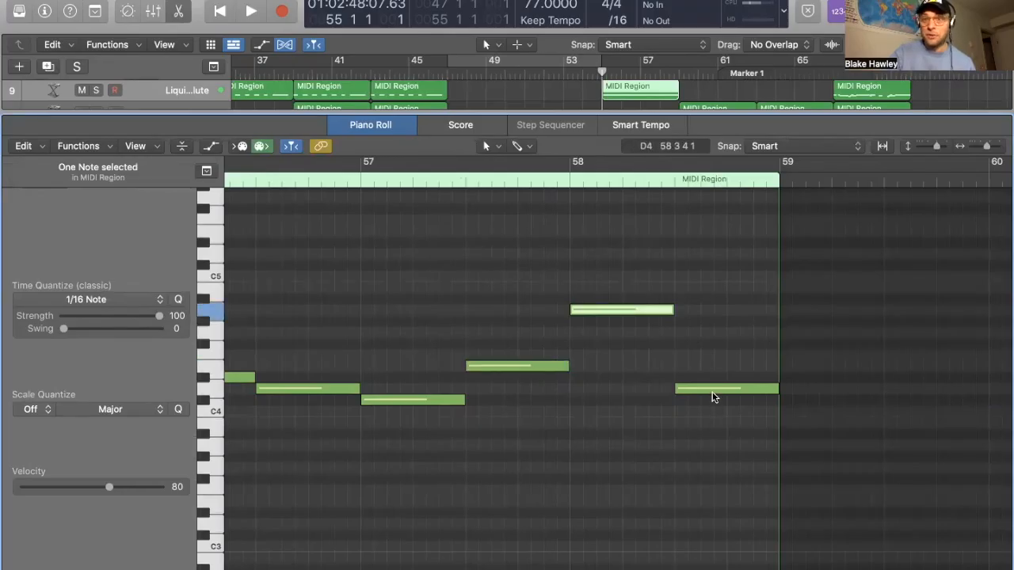
click(711, 390)
scroll(688, 432, left, 4)
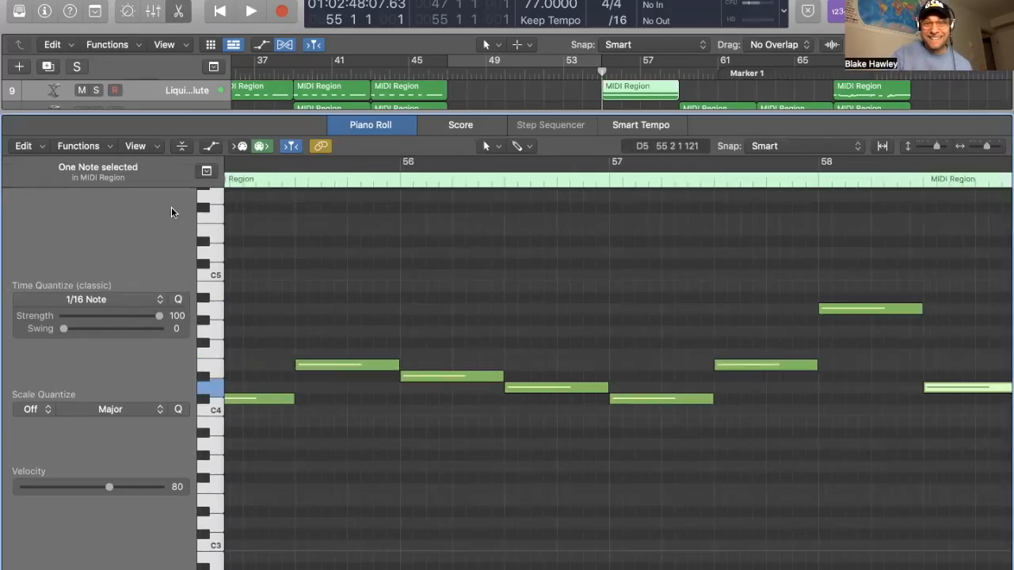
Play the song from bar 55 and zoom out the Piano Roll horizontally
click(600, 74)
key(space)
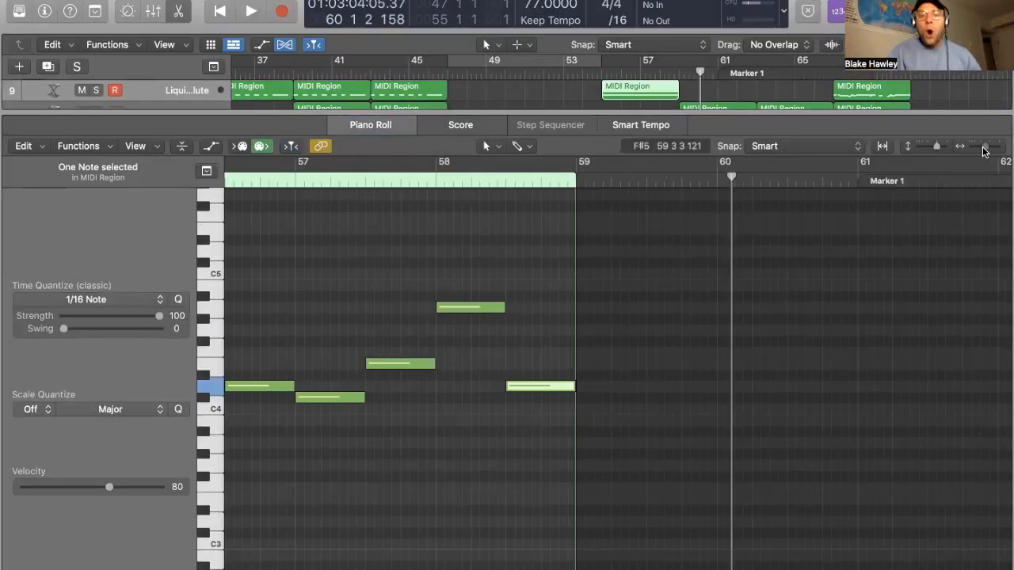
drag(985, 150, 984, 150)
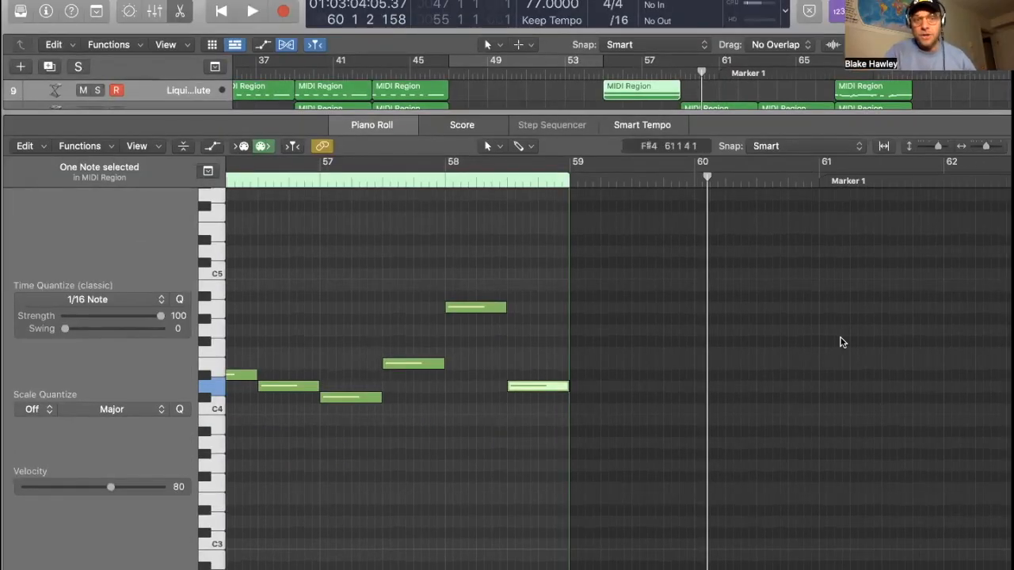
Close the Piano Roll and mark the start of the late flute section with the playhead at bar 55
scroll(842, 341, left, 5)
click(180, 7)
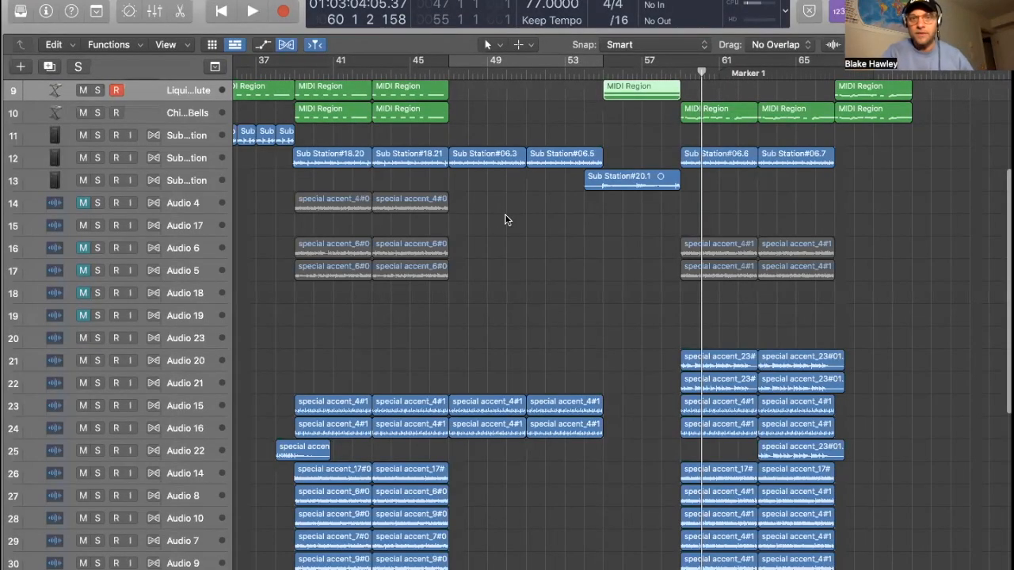
scroll(505, 216, up, 5)
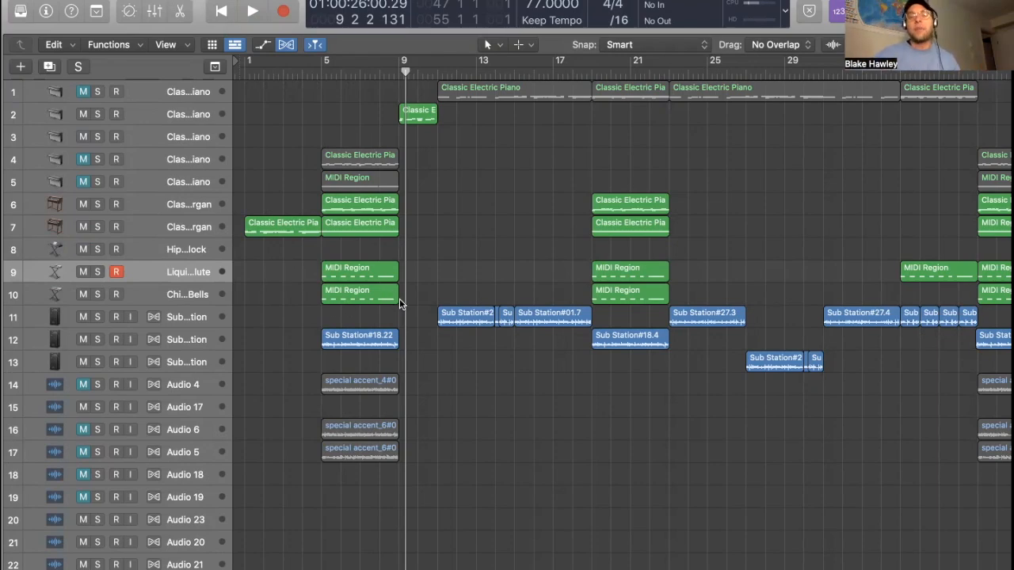
scroll(428, 324, right, 15)
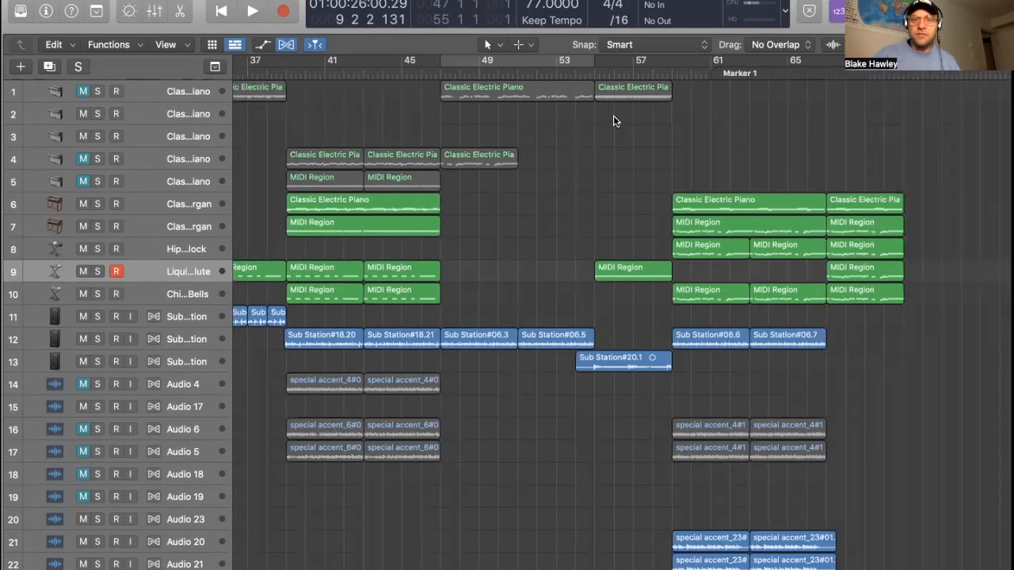
click(594, 74)
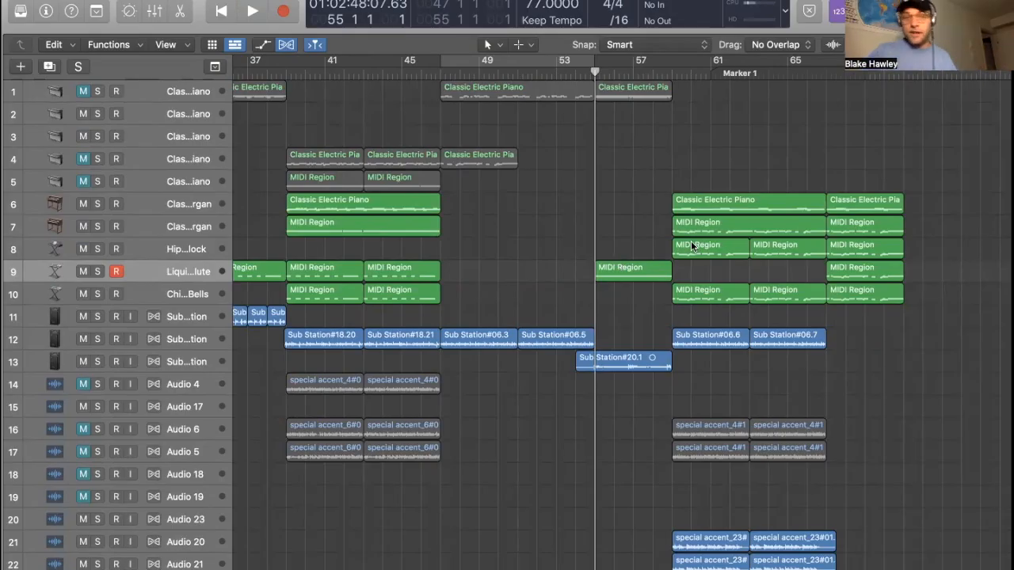
Review the opening sections of the arrangement and place the playhead at bar 11
scroll(303, 258, left, 15)
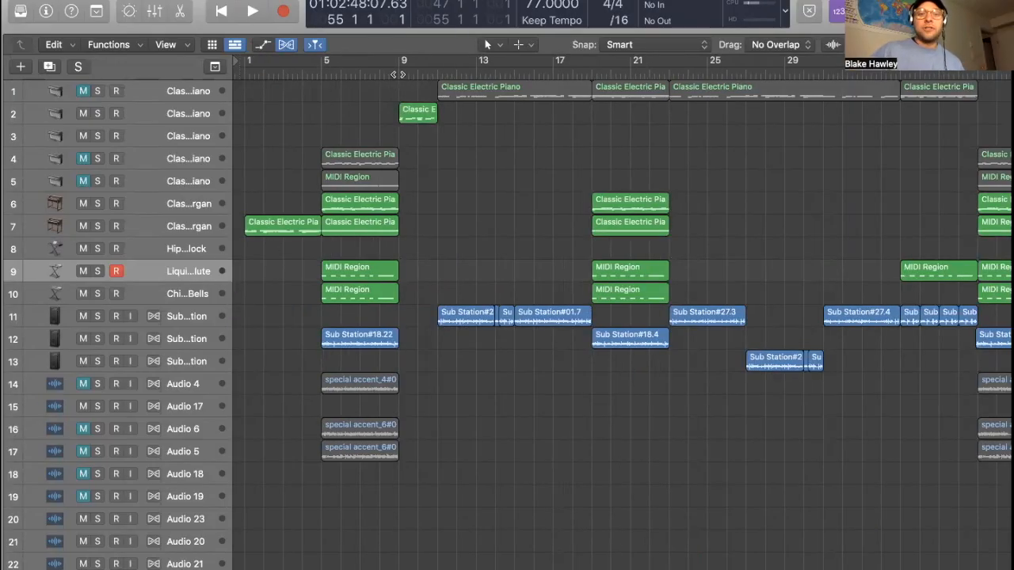
scroll(419, 200, down, 1)
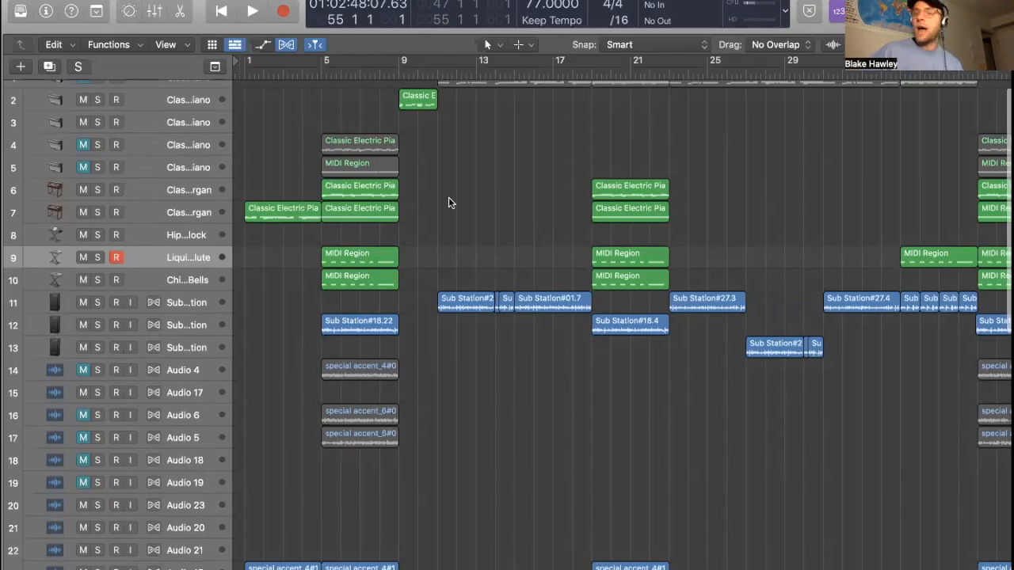
scroll(449, 202, down, 1)
scroll(449, 201, up, 1)
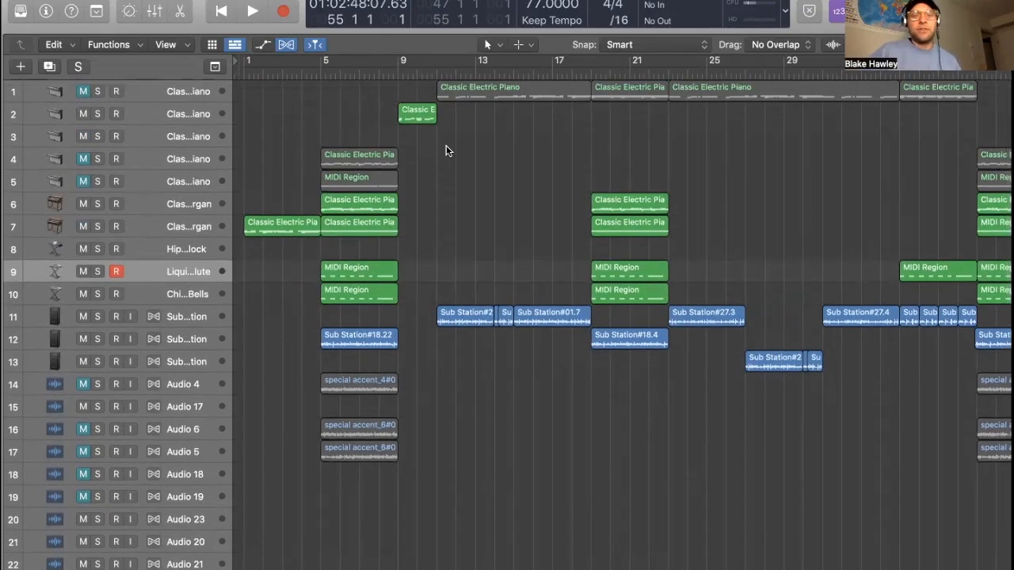
scroll(446, 150, right, 1)
click(432, 63)
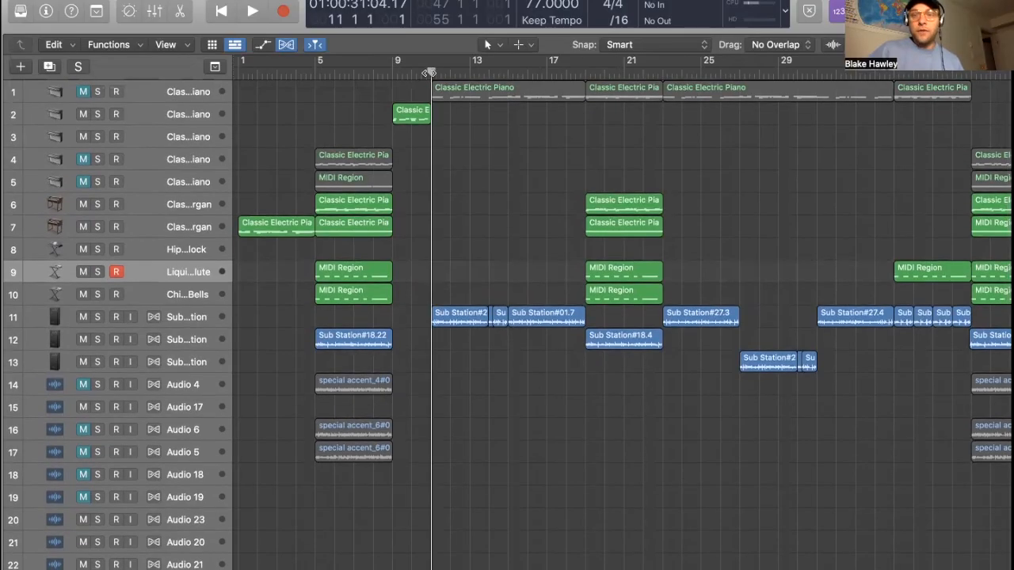
scroll(410, 380, down, 1)
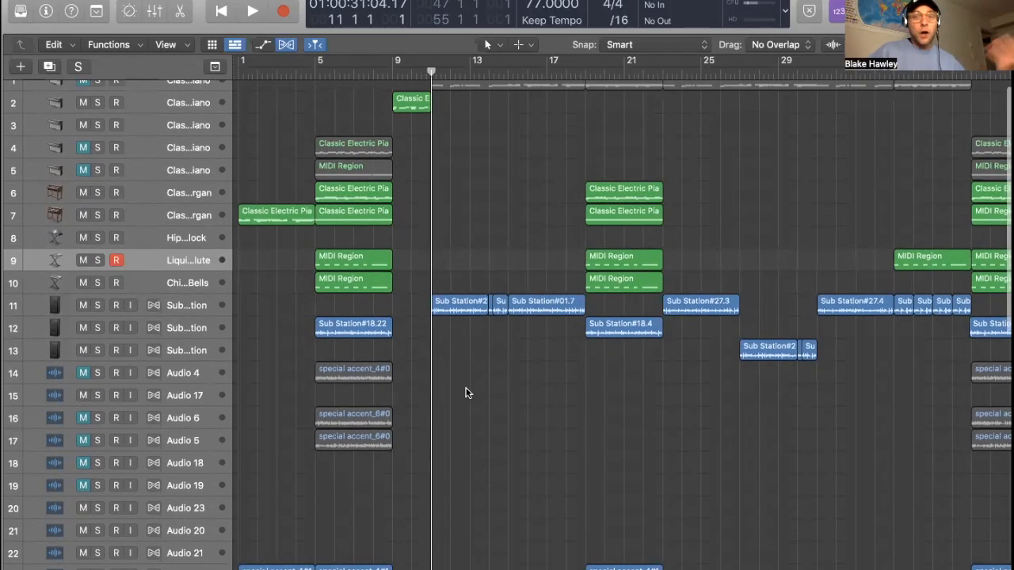
scroll(467, 391, down, 2)
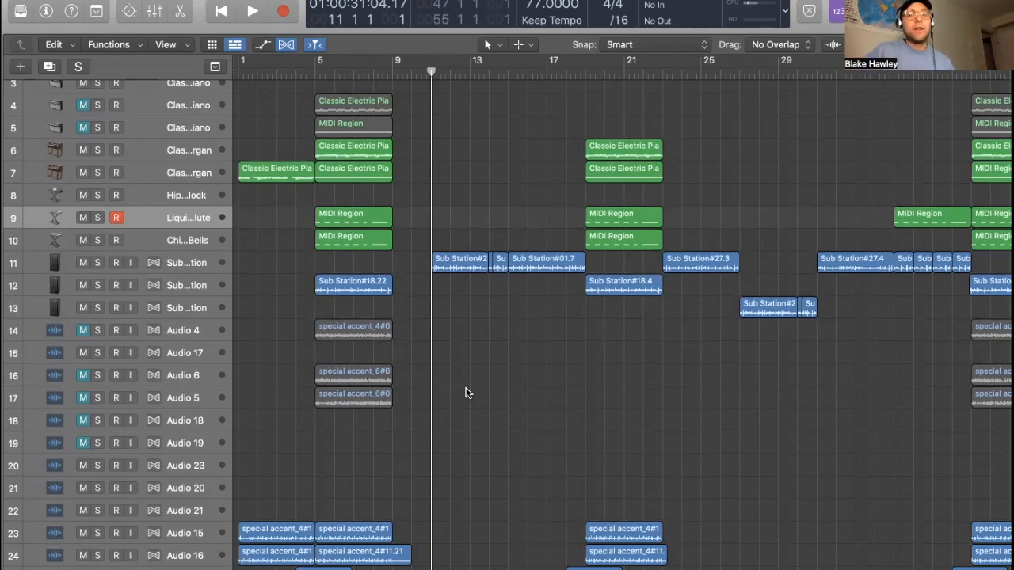
Mark bar 1, play the section starting at bar 11, and dismiss the system overload alert
click(237, 71)
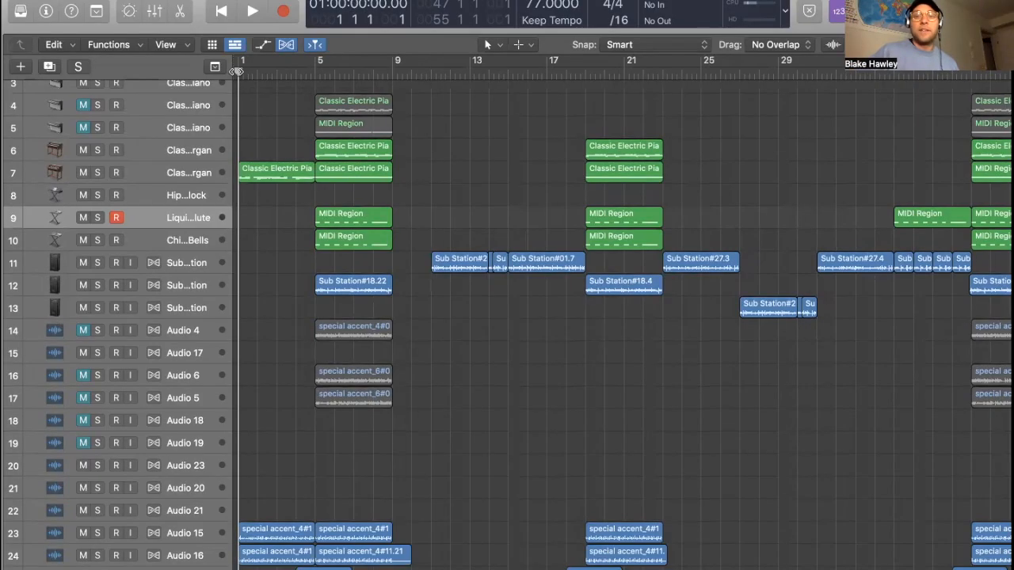
click(432, 71)
scroll(507, 238, down, 1)
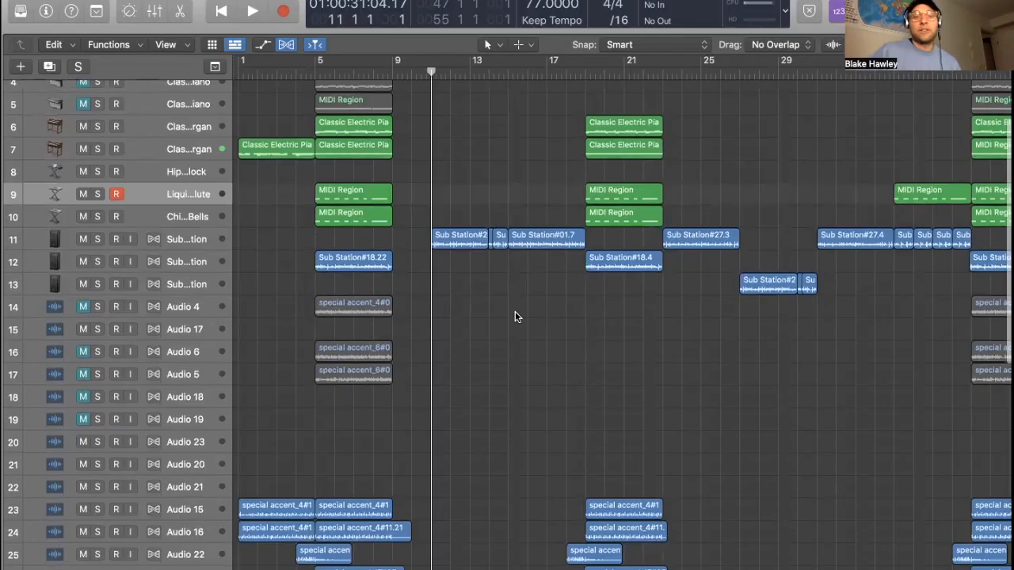
key(space)
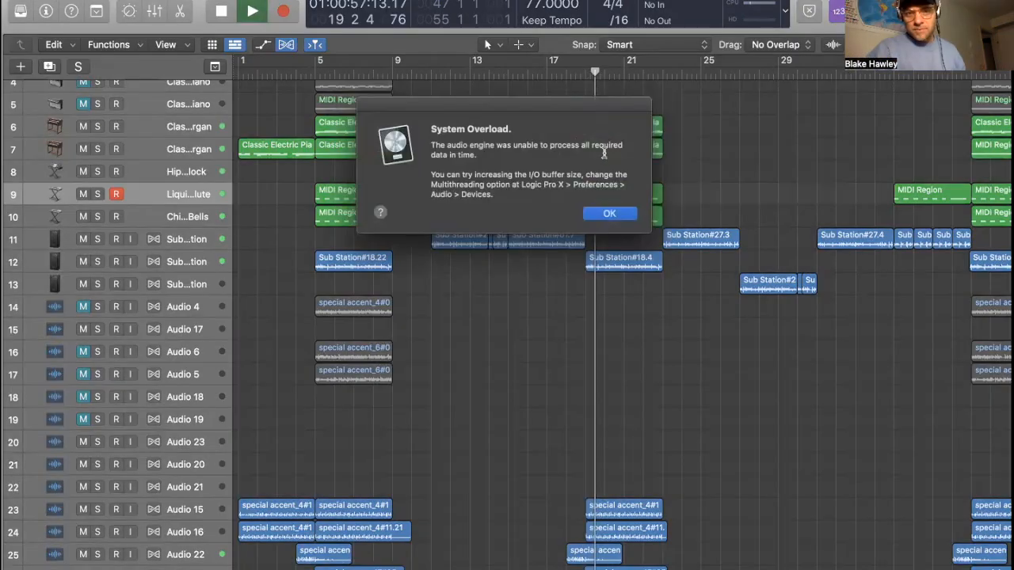
click(606, 217)
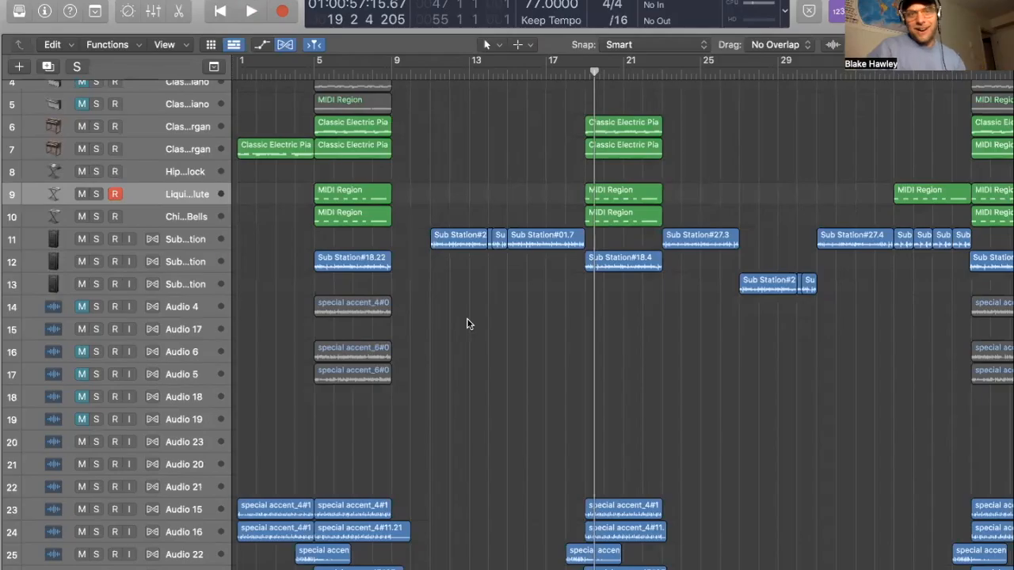
Place the playhead at bar 19, where the main section returns, and at bar 4 in the intro
scroll(621, 170, up, 3)
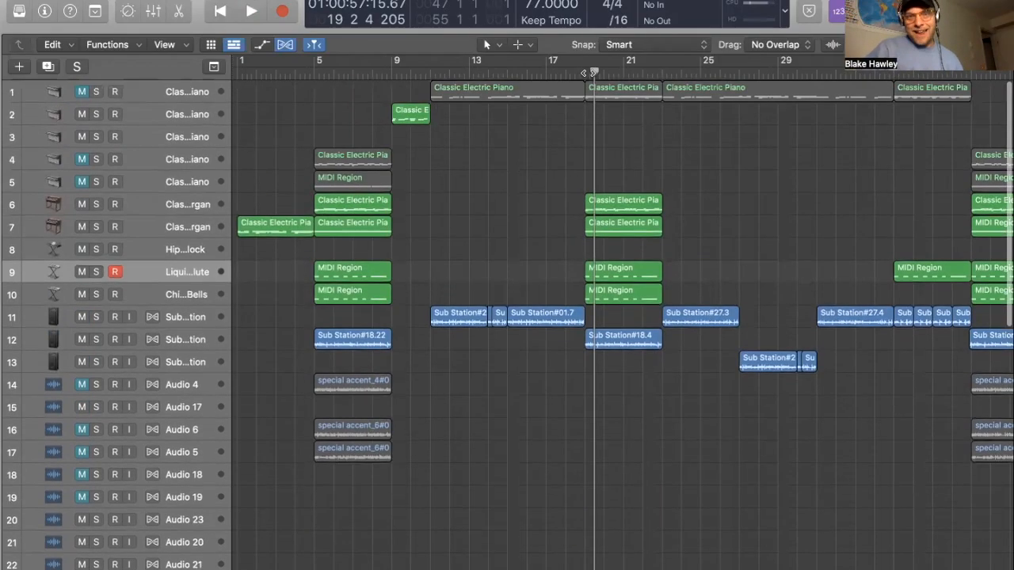
click(584, 71)
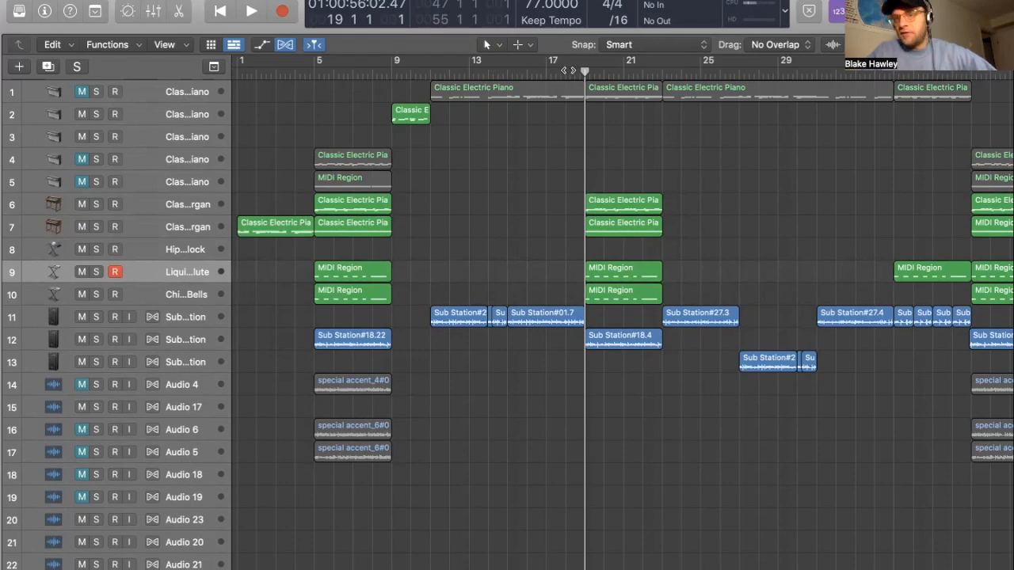
click(295, 73)
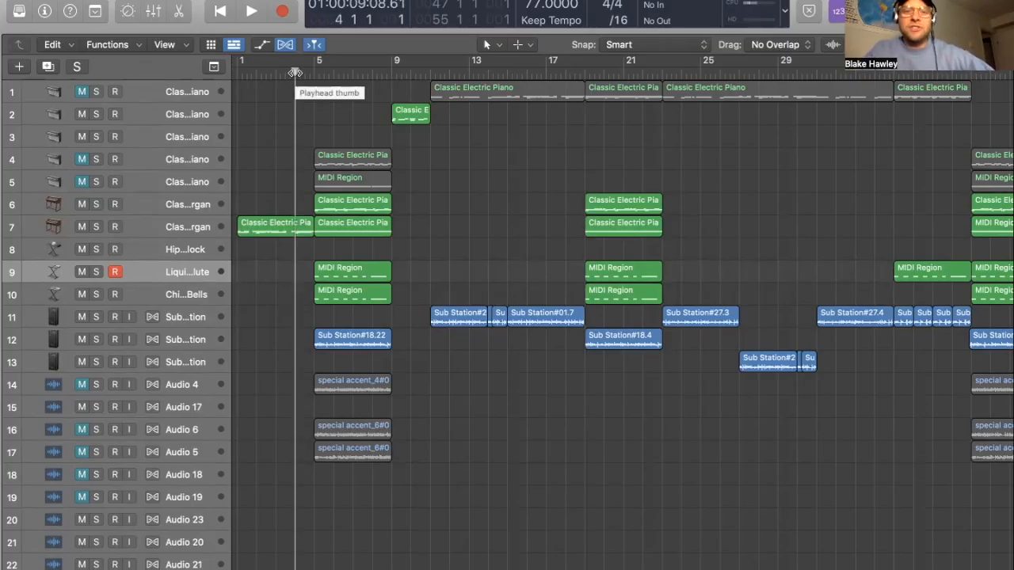
scroll(511, 262, right, 2)
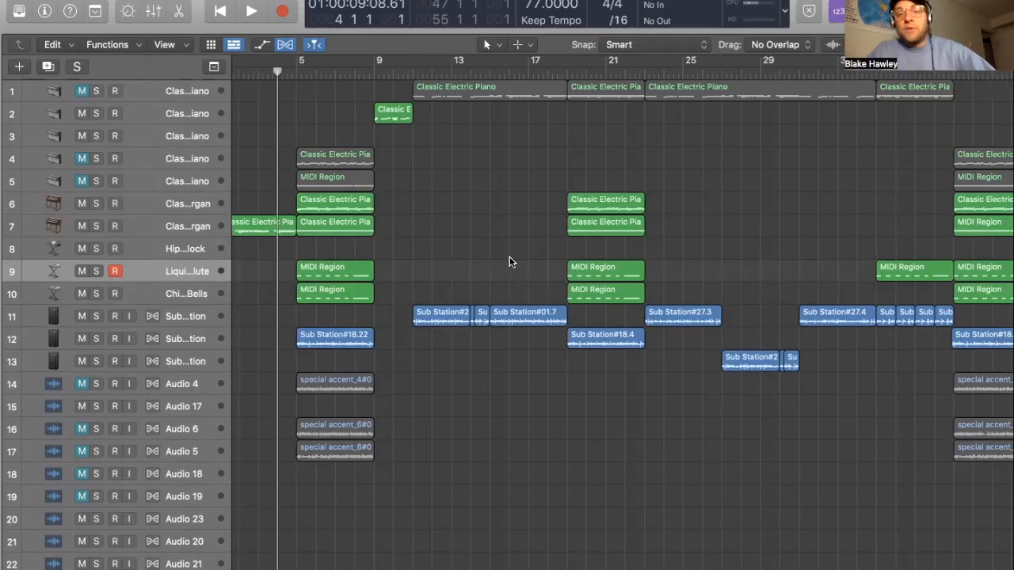
scroll(628, 249, right, 3)
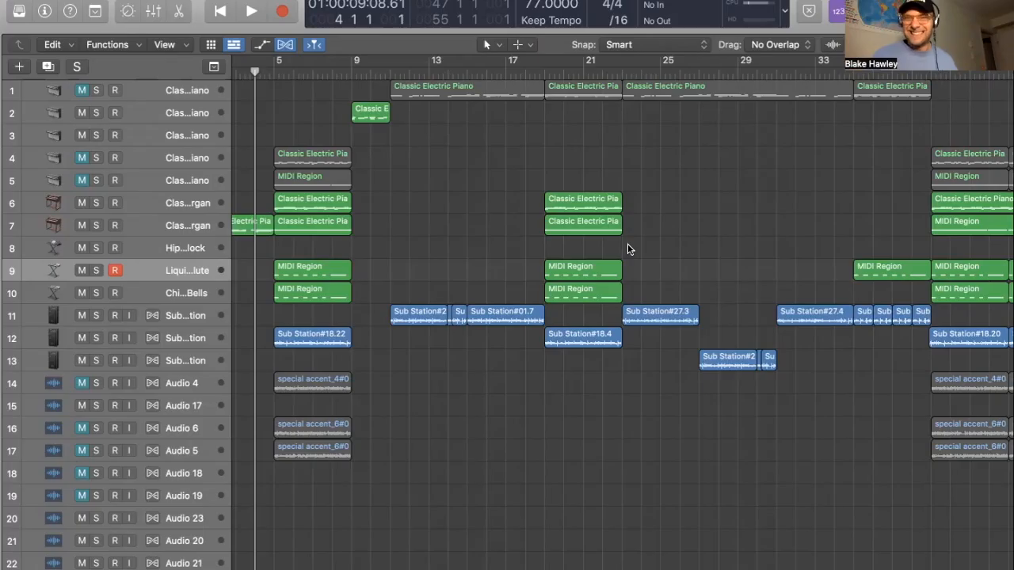
Compare the ends of the two main sections by placing the playhead at bar 8 and at bar 22
click(330, 74)
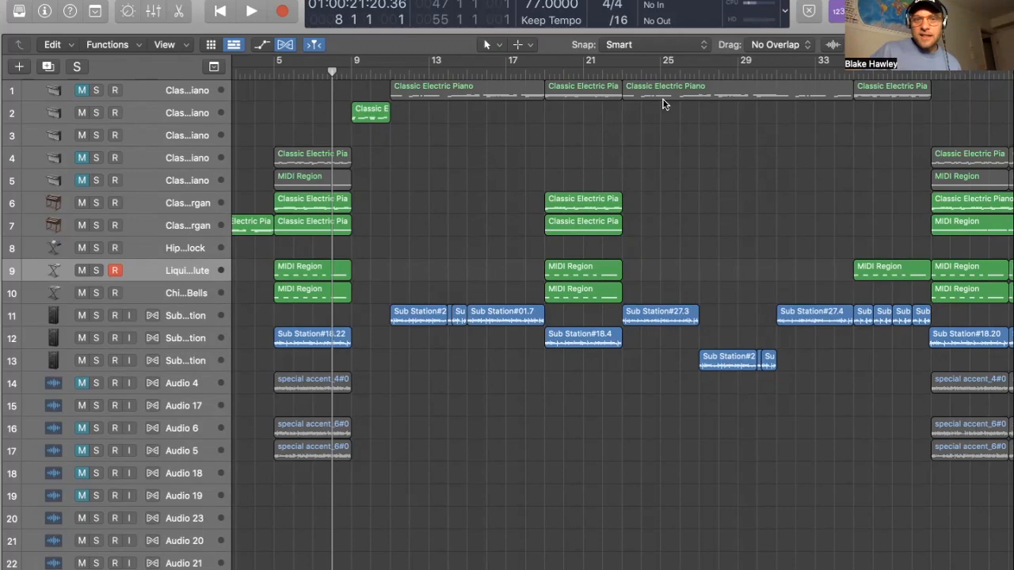
click(602, 73)
scroll(695, 174, right, 2)
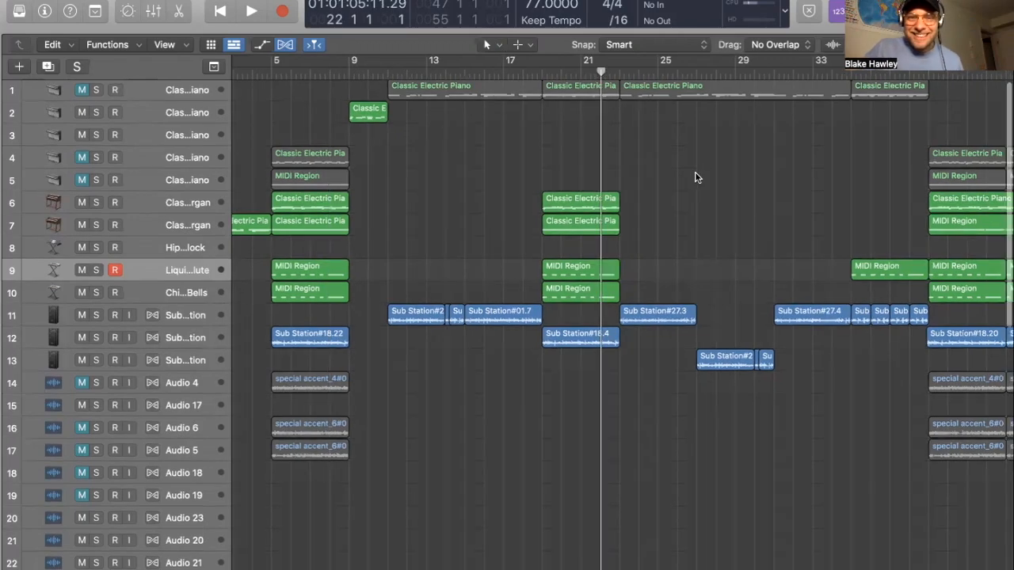
scroll(615, 199, right, 2)
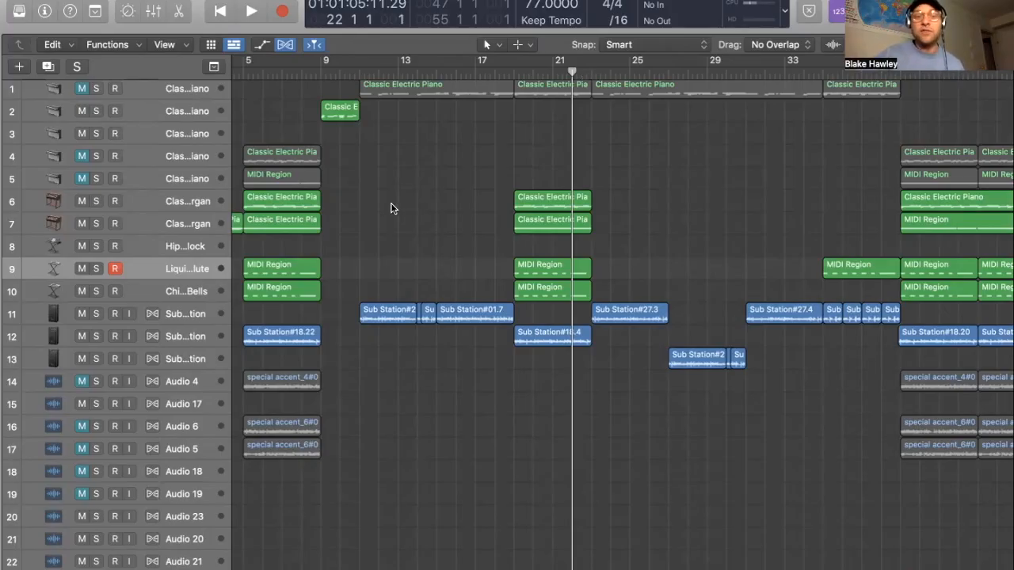
scroll(390, 209, left, 2)
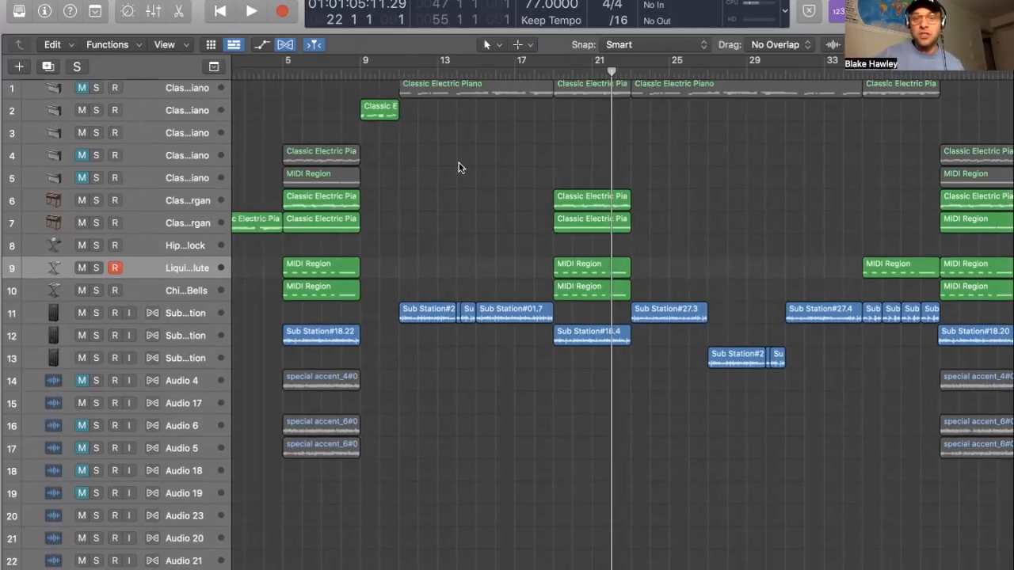
Mark where each main section ends by placing the playhead at bar 9 and at bar 23
click(359, 72)
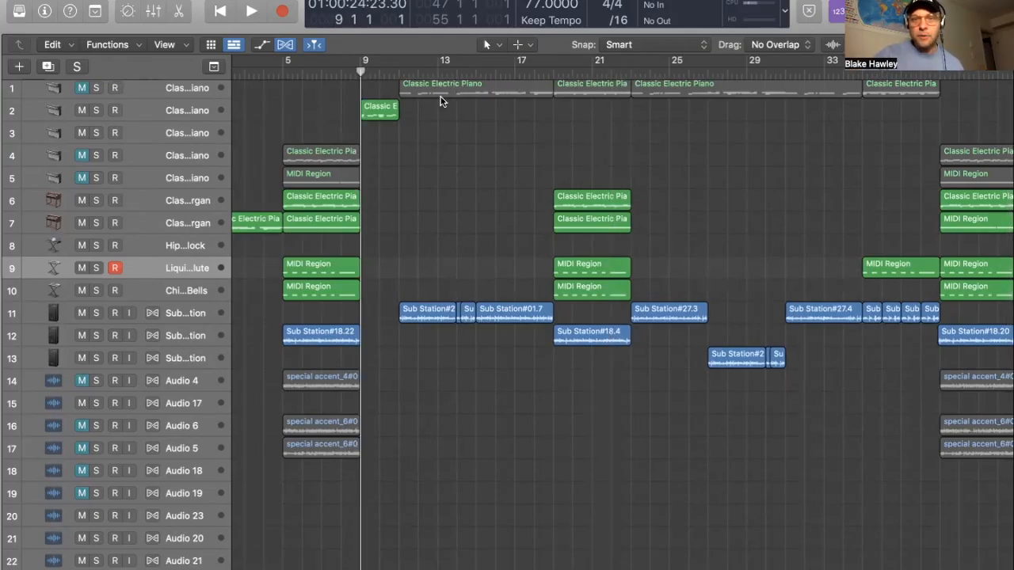
mouse_move(617, 47)
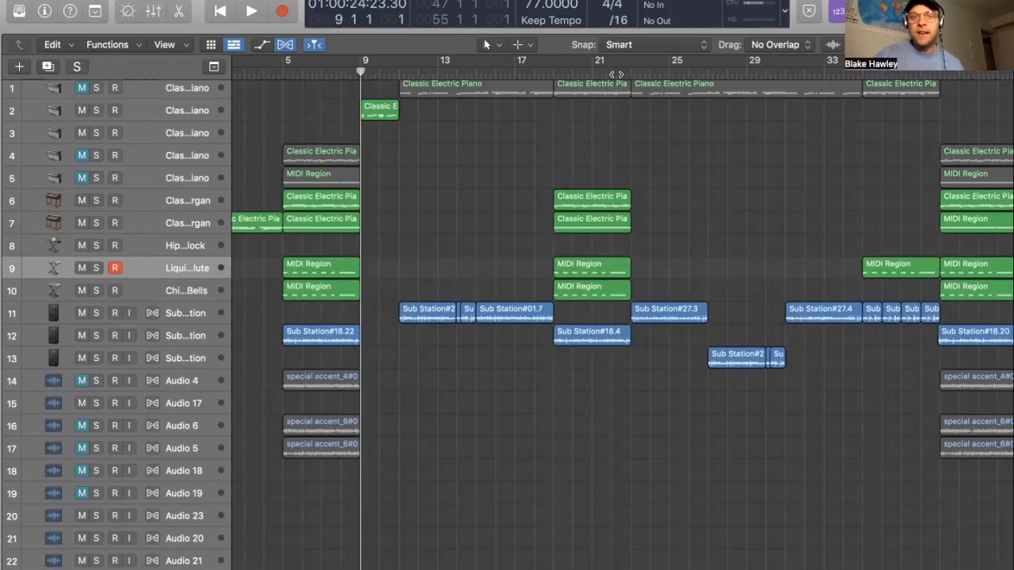
scroll(645, 101, right, 1)
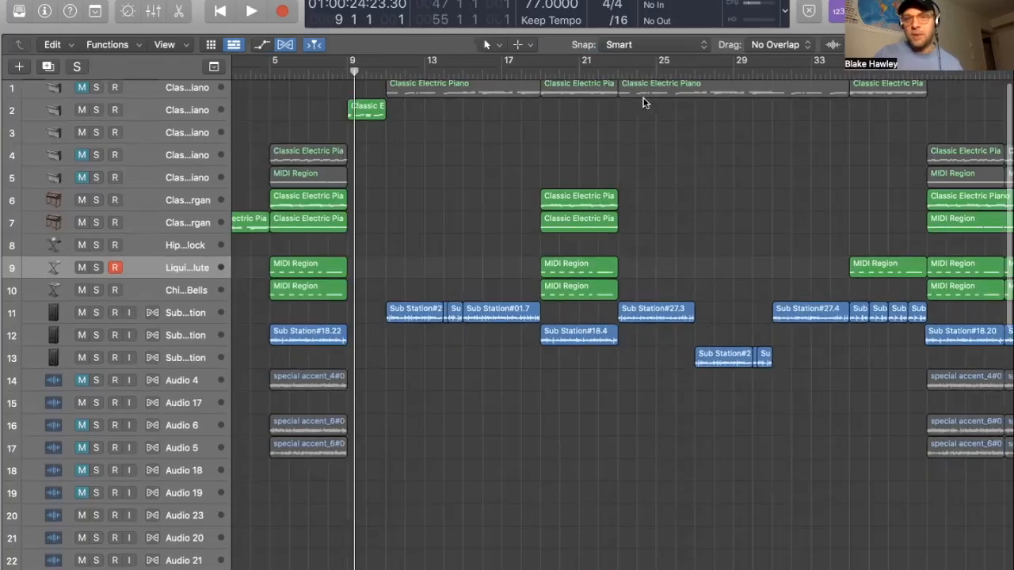
scroll(599, 81, right, 1)
click(605, 73)
Select the track 2 transition region at bar 9 and place the playhead at bar 22, at bar 9, and back at bar 22
click(361, 111)
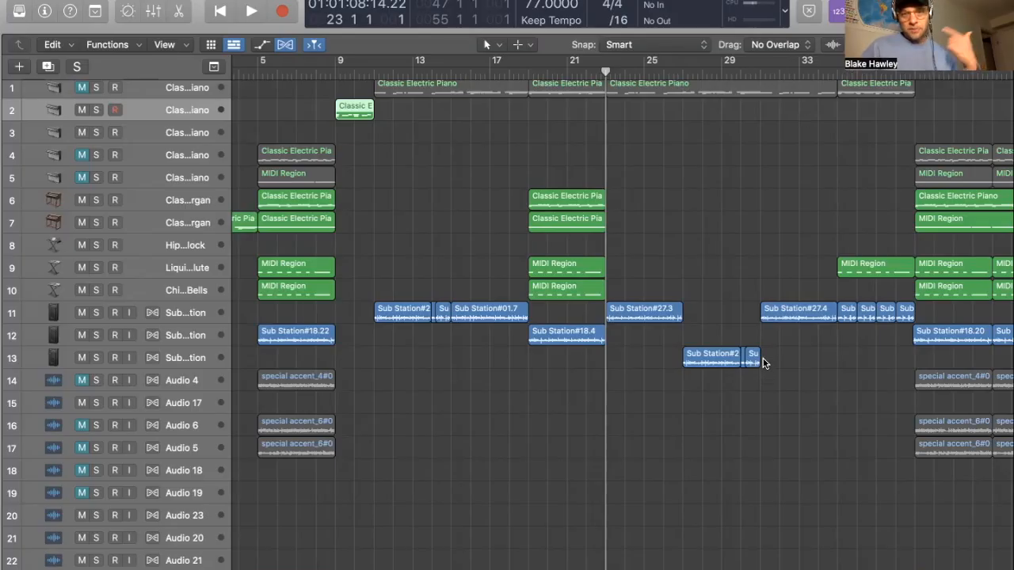
scroll(756, 266, right, 1)
scroll(757, 266, up, 1)
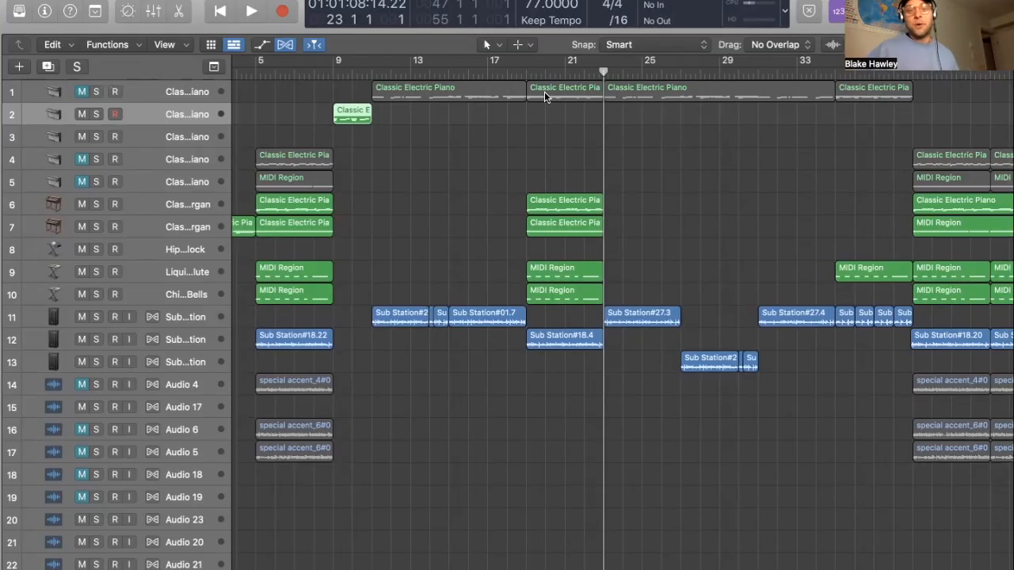
click(583, 76)
click(341, 77)
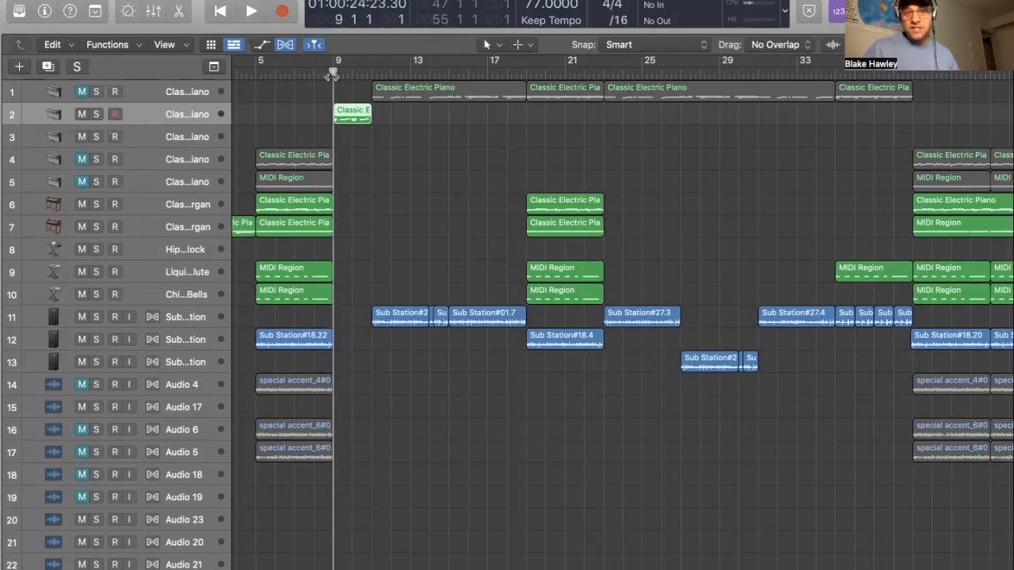
click(583, 74)
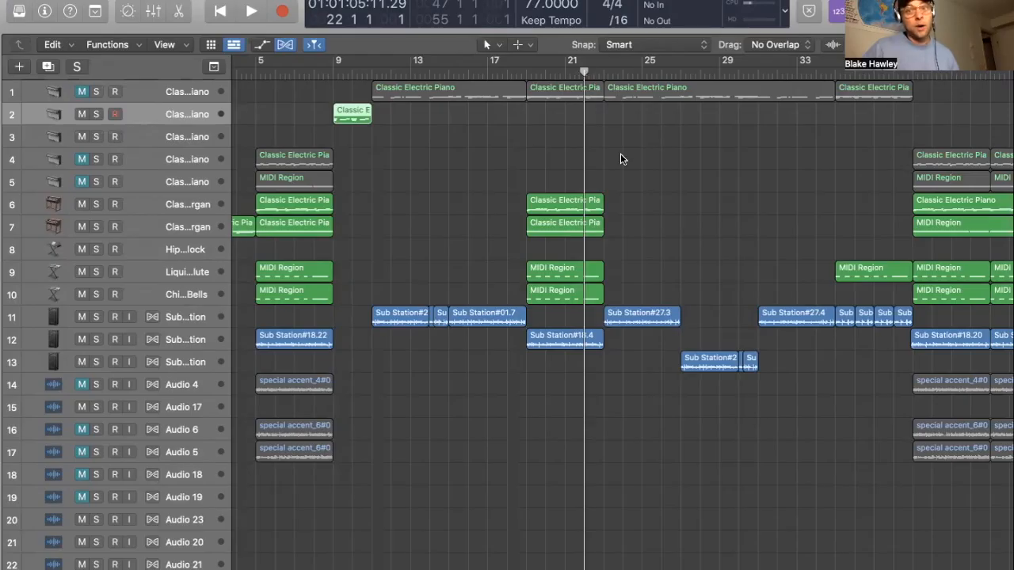
Place the playhead at bar 35 and back at bar 22, and play the section change from bar 22
click(835, 74)
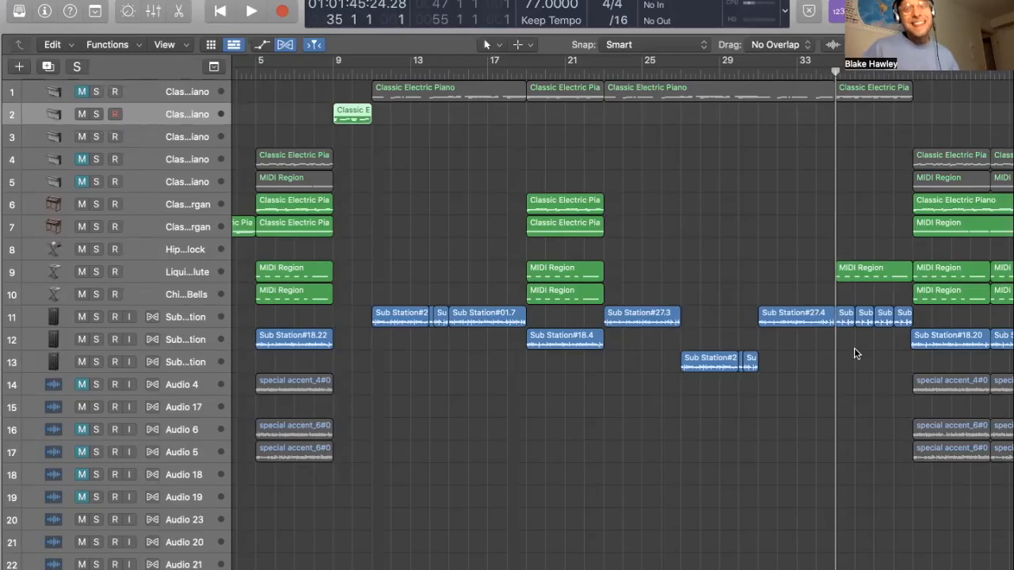
click(584, 73)
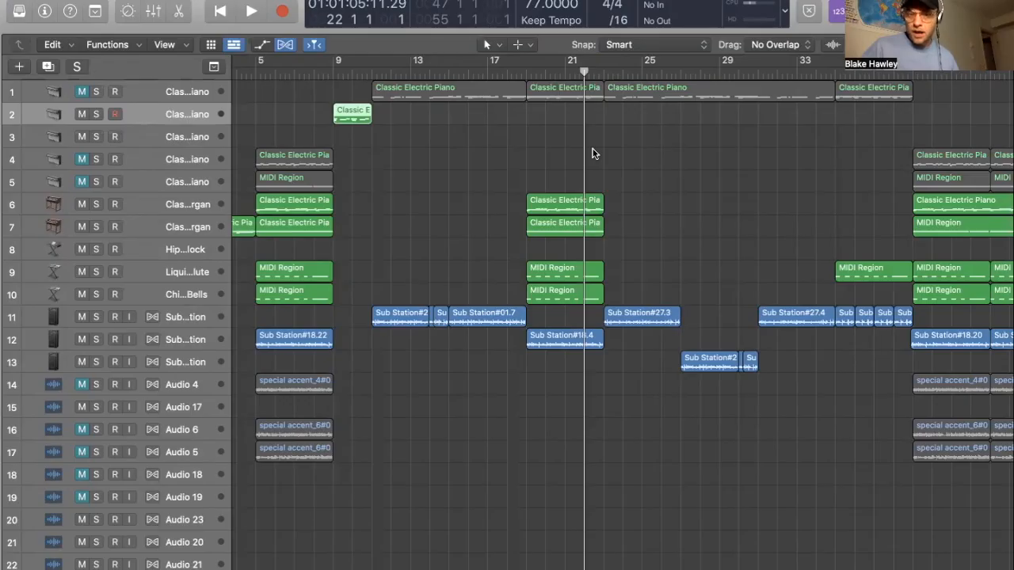
key(space)
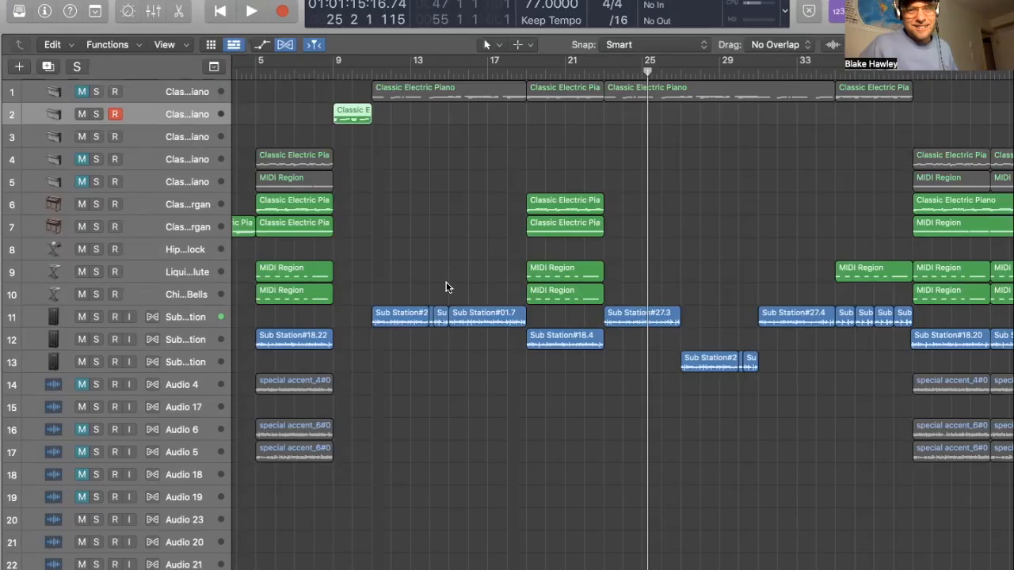
Mark where the bass part switches between tracks 11 and 13 by placing the playhead at bar 27 and bar 31
scroll(446, 285, right, 3)
scroll(523, 179, down, 1)
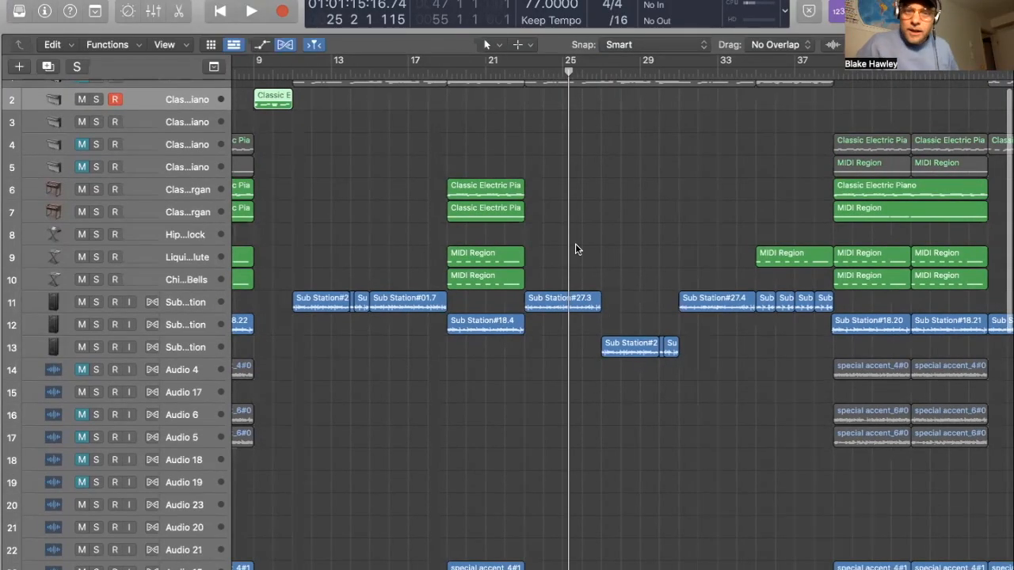
scroll(578, 249, down, 1)
click(600, 70)
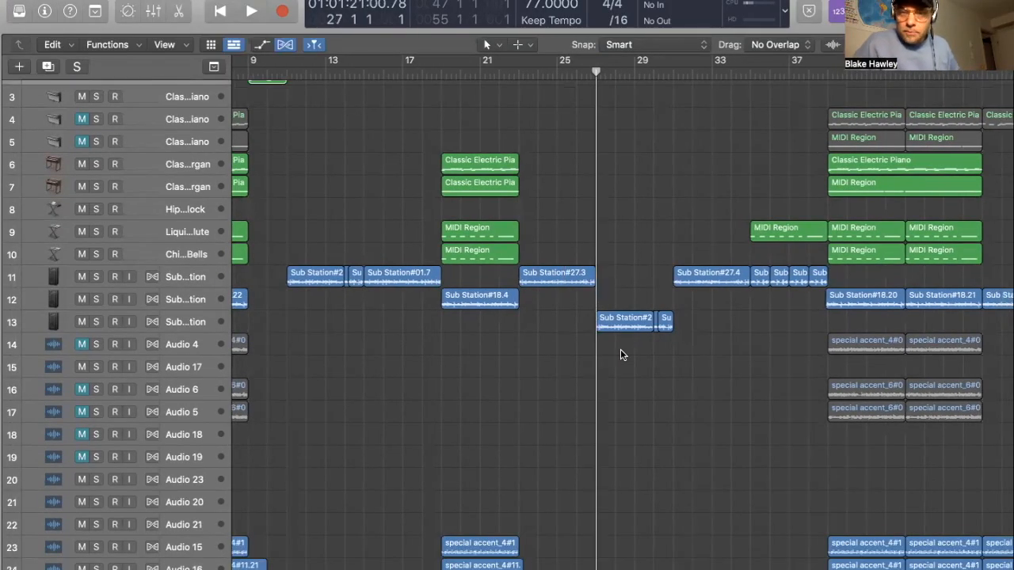
scroll(621, 374, up, 2)
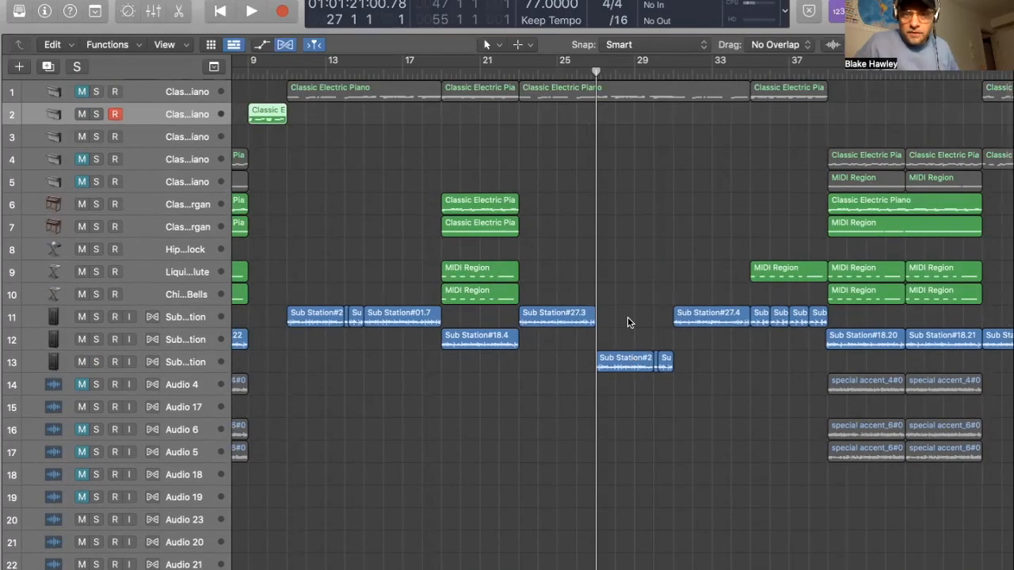
click(675, 76)
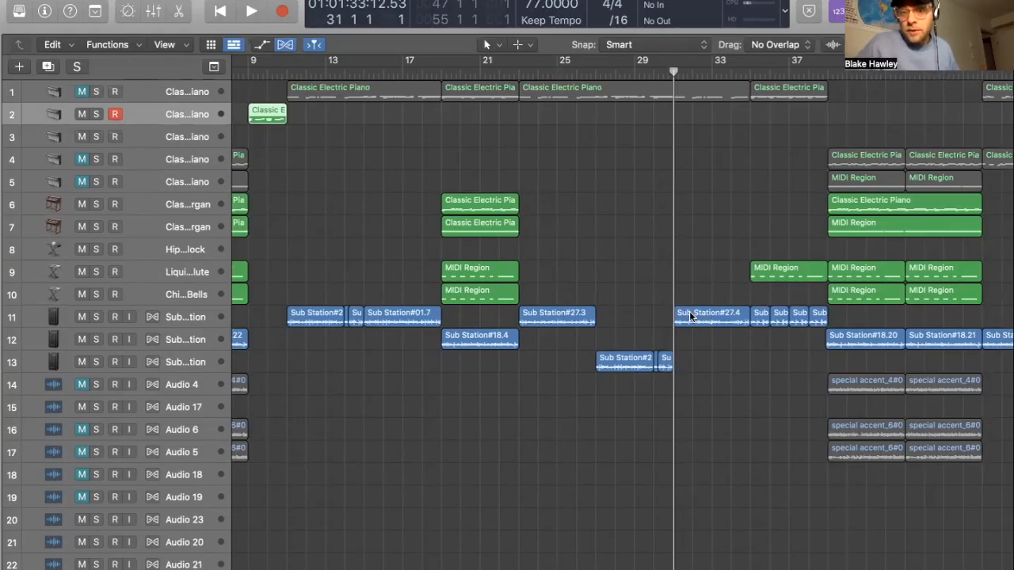
Return to the first electric piano section and place the playhead at bar 11 and at bar 15
scroll(690, 333, down, 2)
scroll(691, 332, left, 3)
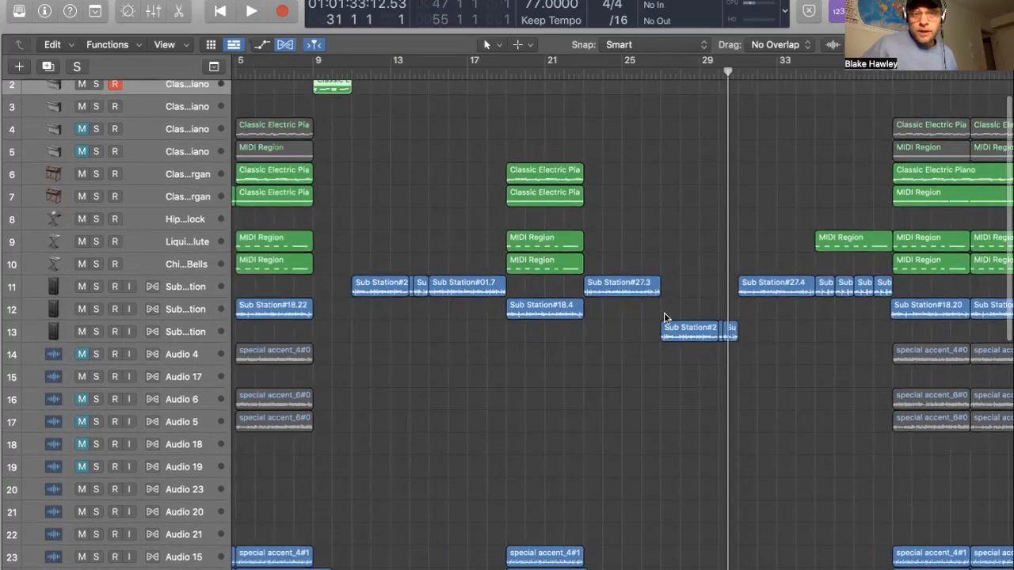
scroll(475, 75, left, 4)
click(436, 73)
scroll(506, 195, up, 2)
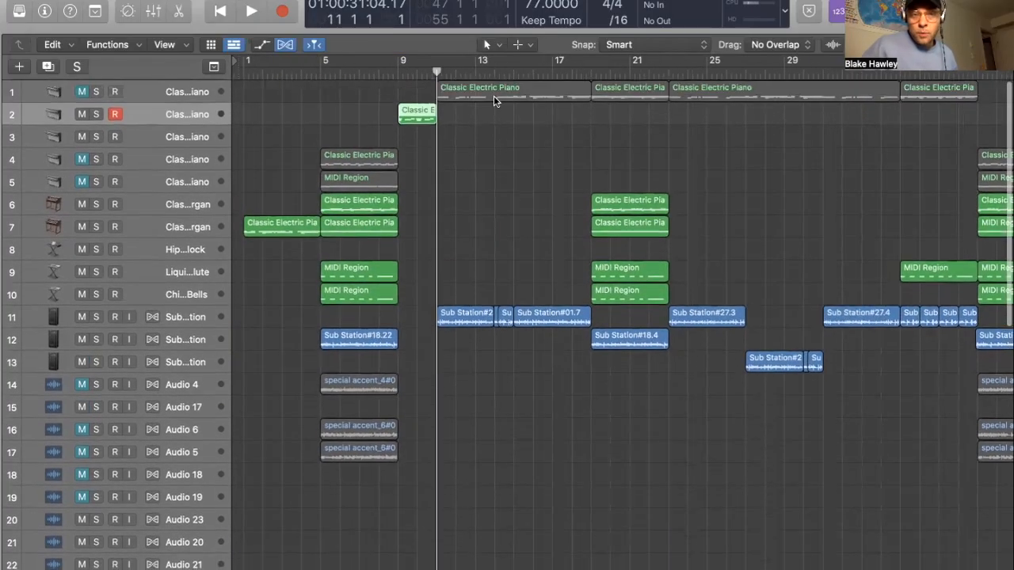
click(514, 74)
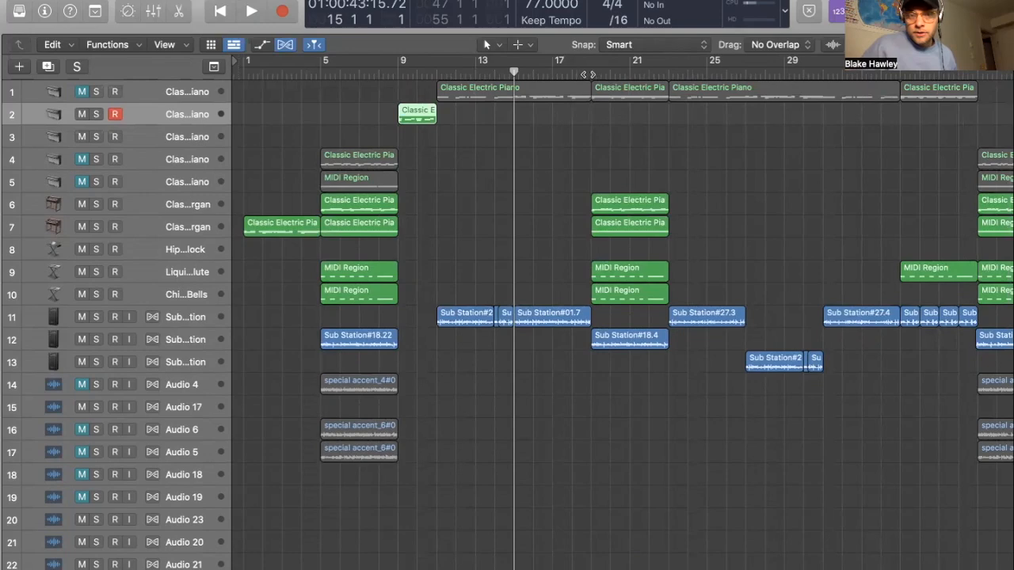
Mark the four-bar phrases of the second electric piano section by placing the playhead at bars 23, 27, 31 and 35
scroll(645, 121, right, 2)
click(613, 69)
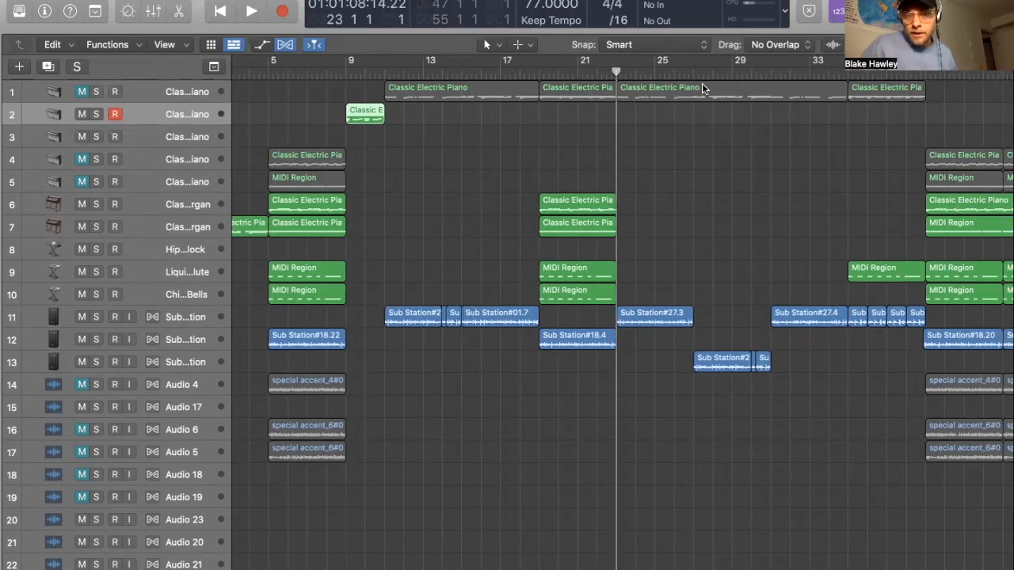
click(693, 74)
click(788, 74)
click(771, 73)
scroll(808, 181, right, 1)
click(808, 74)
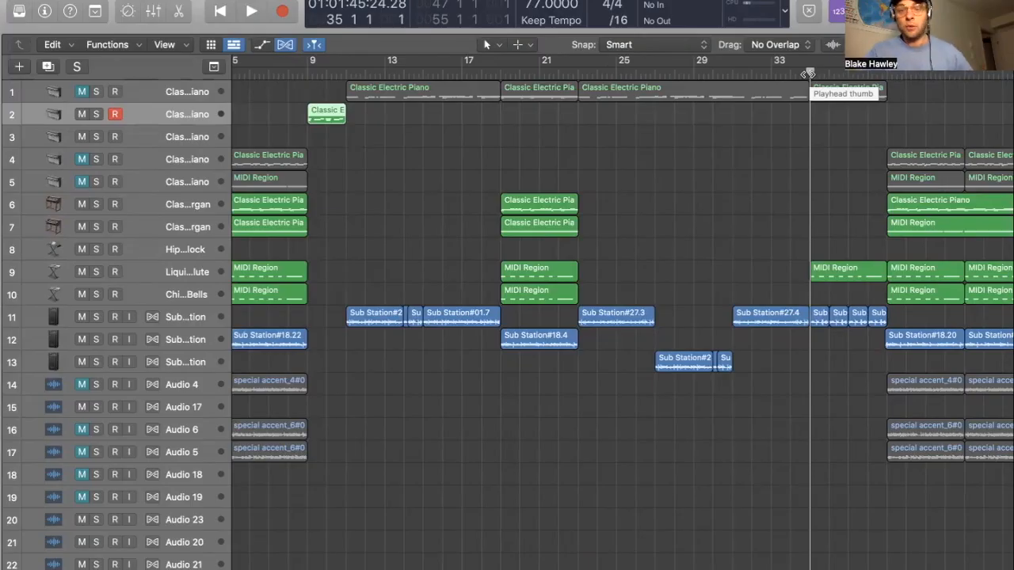
Select the regions of the opening main section up to the track 2 transition, and clear the selection
scroll(843, 270, right, 5)
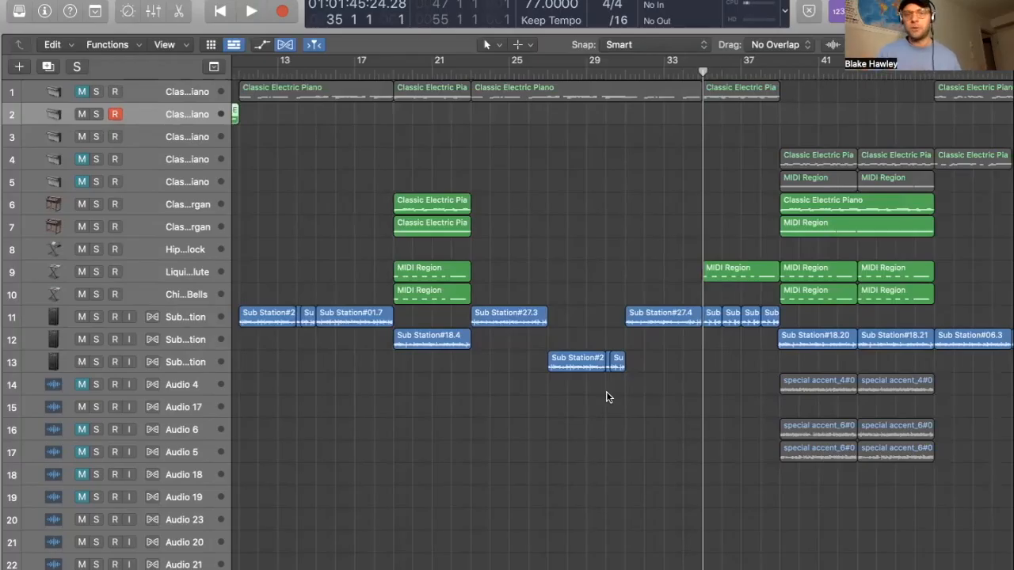
scroll(606, 392, left, 5)
drag(263, 476, 414, 113)
click(455, 158)
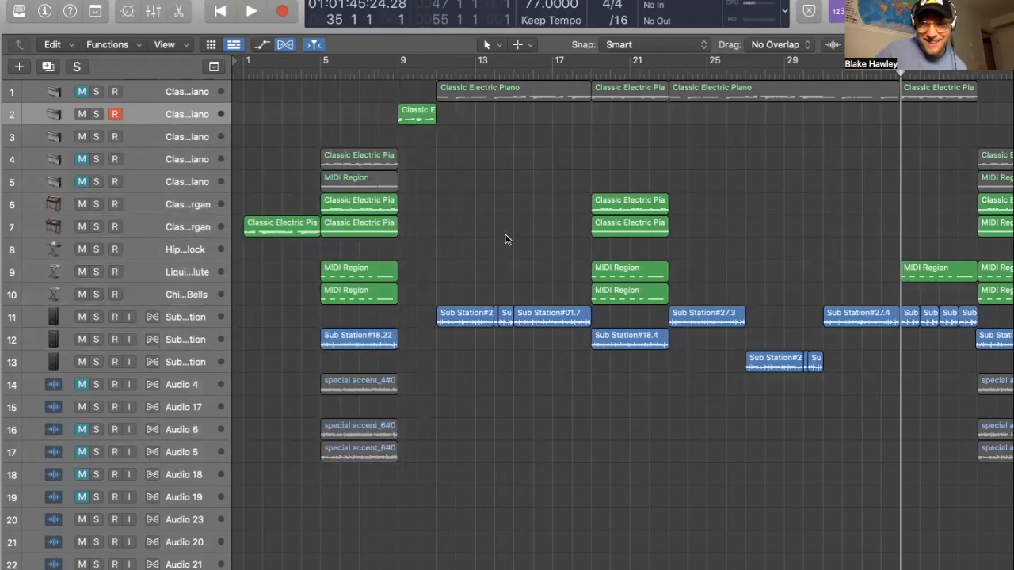
Place the playhead at bar 33 and at bar 35, where the flute region on track 9 starts
scroll(507, 240, right, 10)
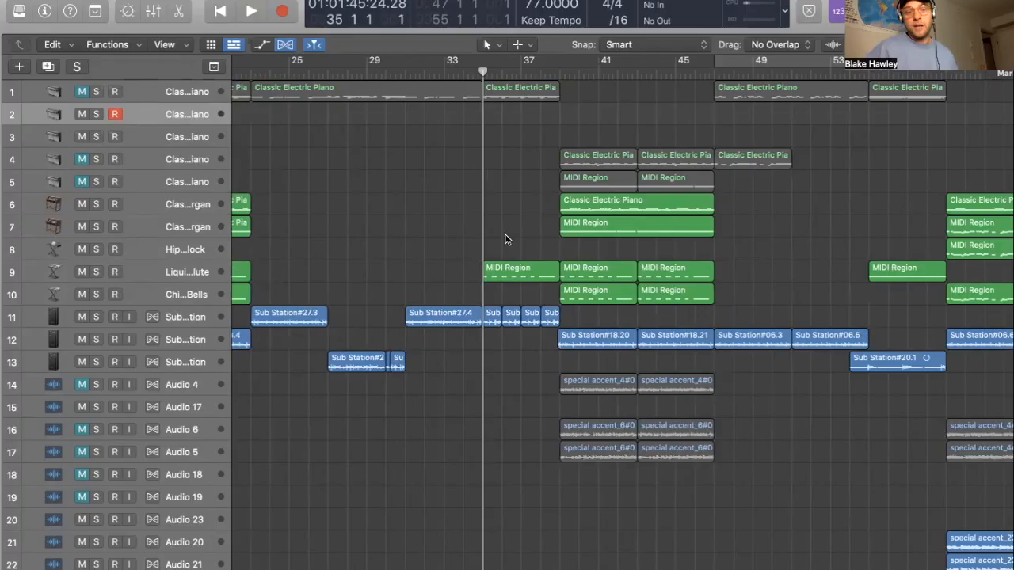
scroll(505, 240, left, 4)
click(571, 71)
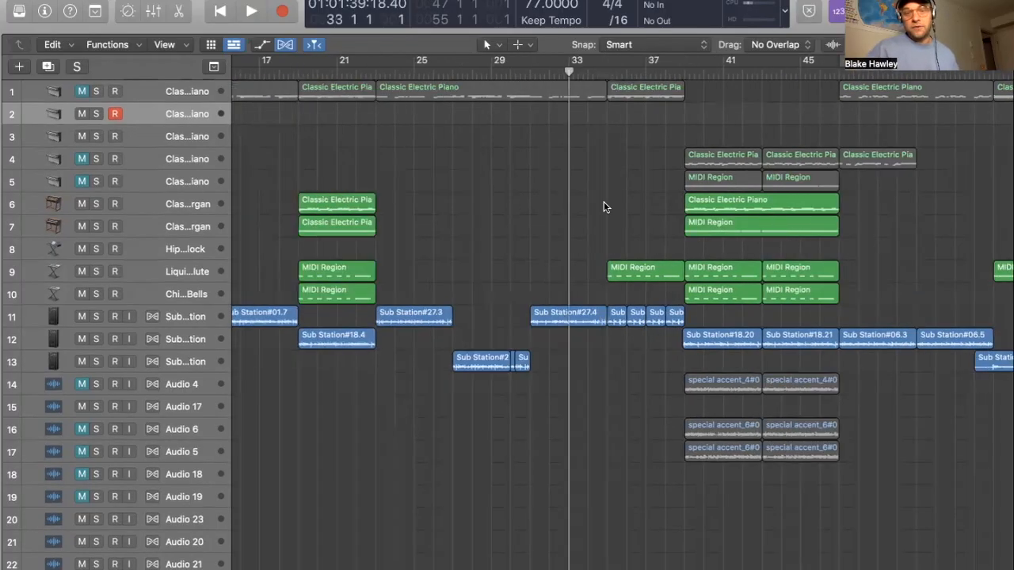
scroll(604, 201, down, 1)
scroll(604, 201, right, 1)
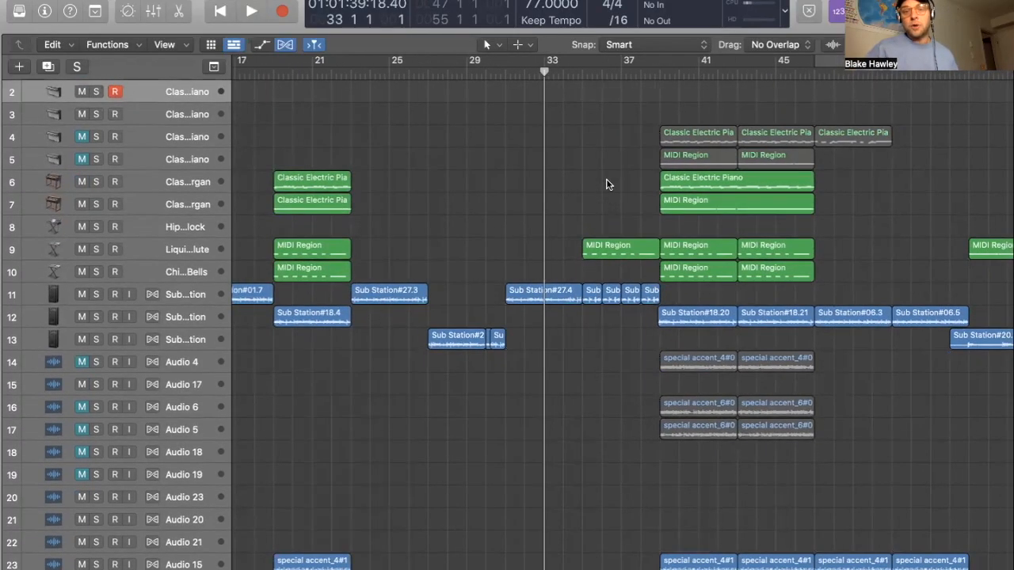
scroll(606, 182, up, 1)
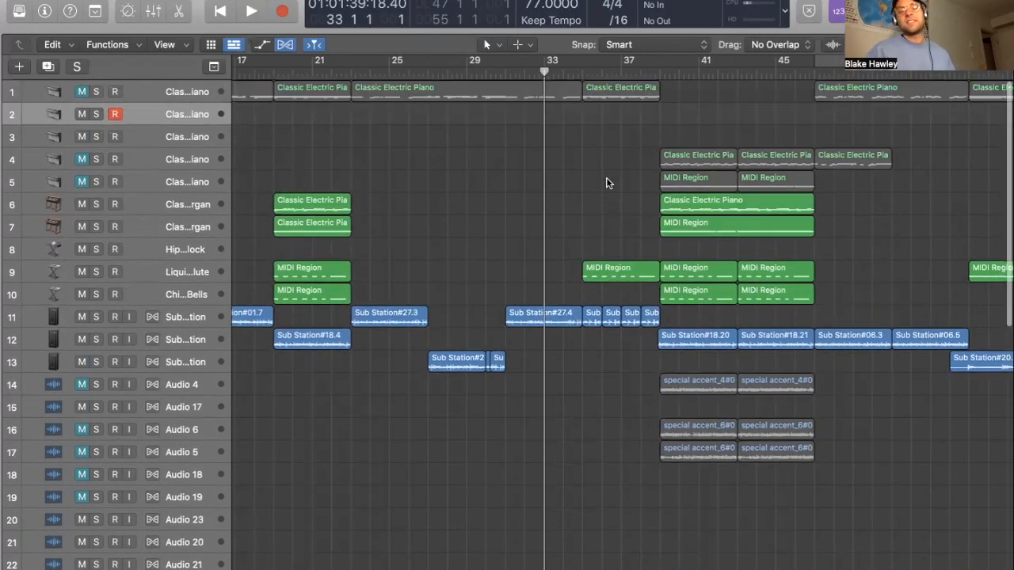
click(579, 73)
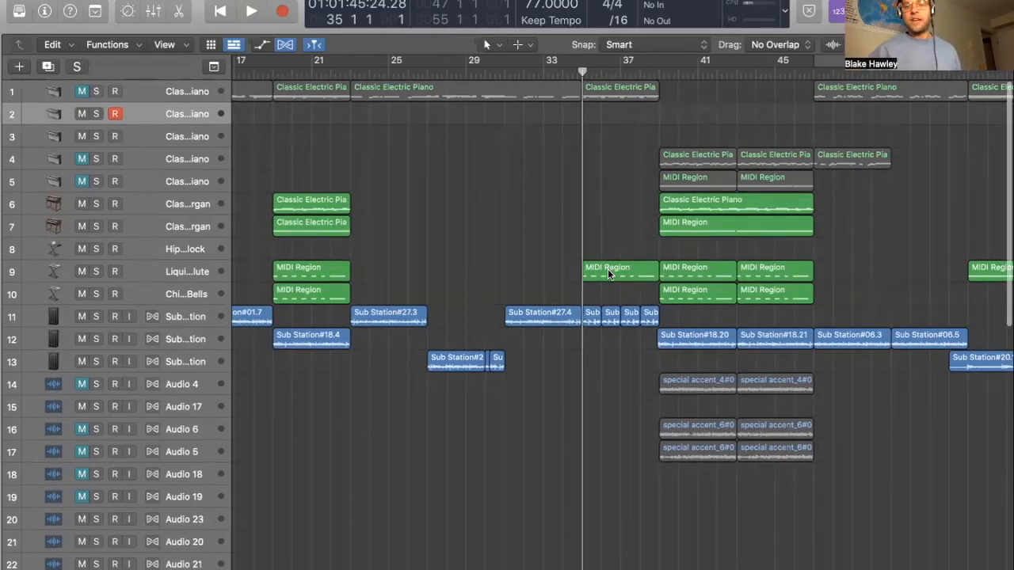
Select the regions across the first part of the song down to the bass tracks, and clear the selection
scroll(608, 268, left, 5)
scroll(497, 172, down, 1)
drag(270, 96, 860, 337)
scroll(742, 140, right, 5)
click(741, 139)
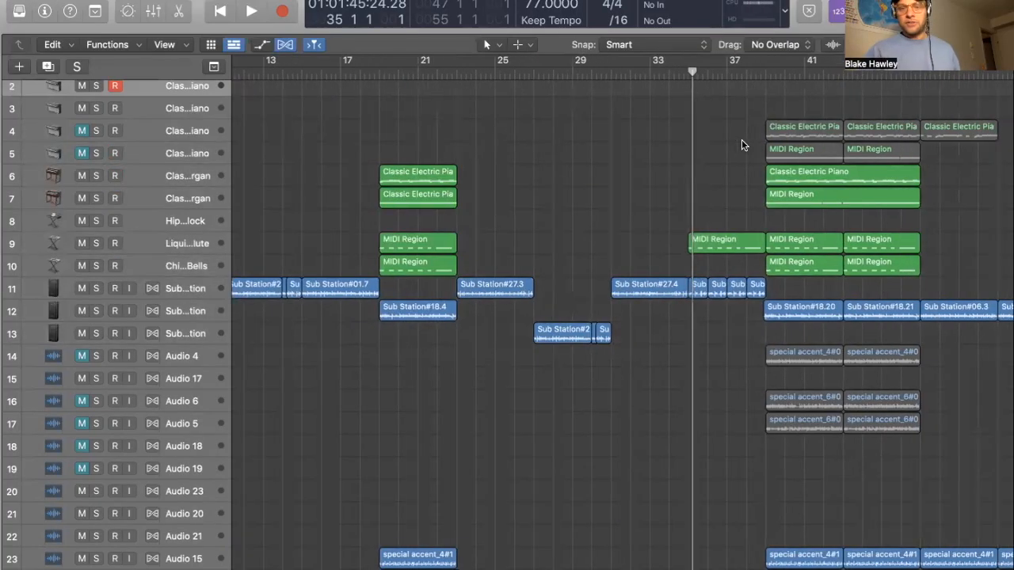
Select the flute region on track 9 and the short bass regions on track 11 from bar 35
scroll(742, 139, right, 2)
drag(632, 335, 671, 201)
scroll(671, 201, right, 2)
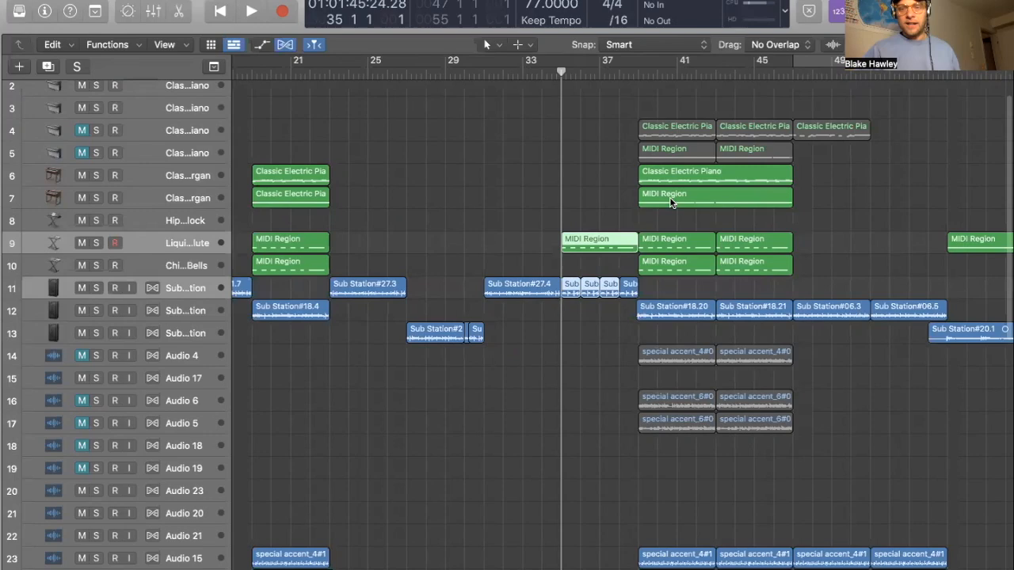
Show the whole arrangement and select the regions on tracks 4 to 14 from bar 39 to past bar 65
scroll(671, 203, right, 3)
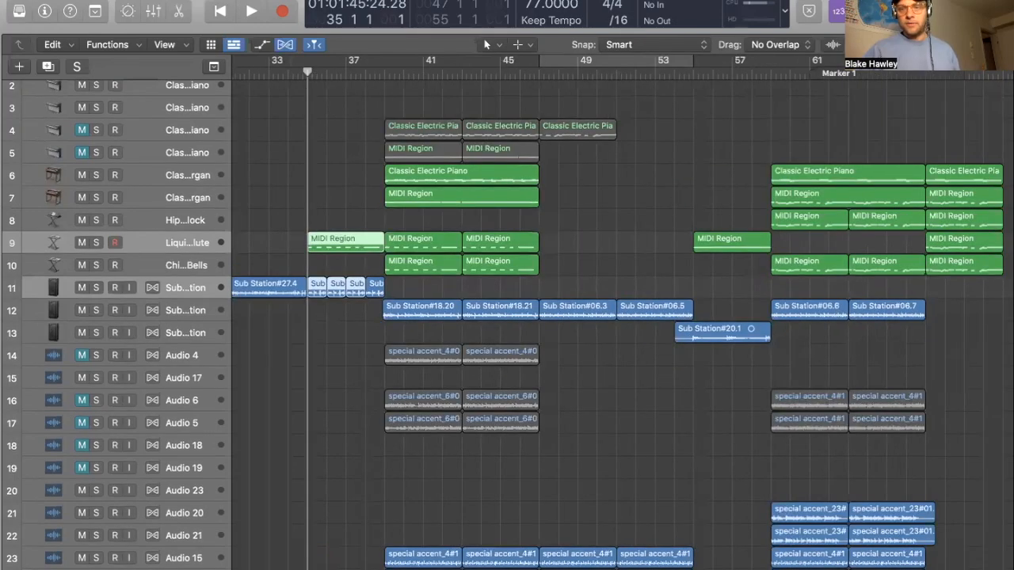
scroll(871, 248, down, 5)
scroll(871, 247, left, 3)
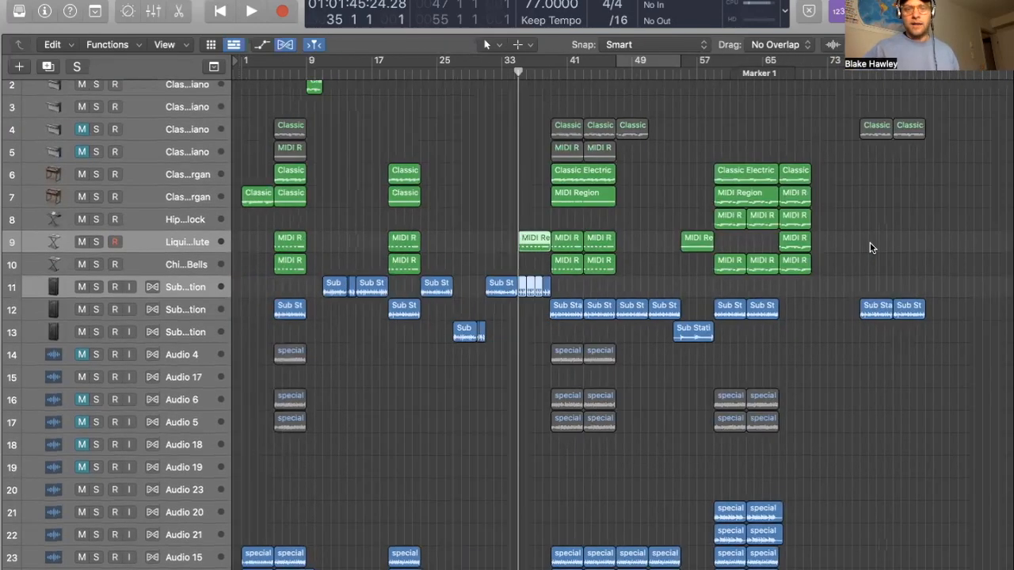
scroll(870, 248, up, 1)
scroll(530, 143, down, 1)
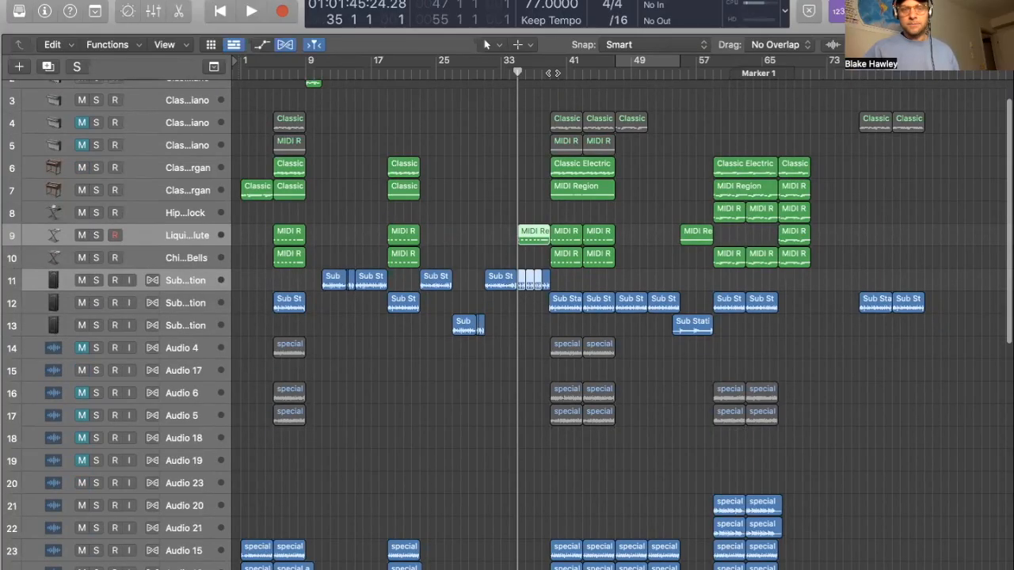
click(553, 96)
drag(552, 96, 833, 365)
Place the playhead at bar 39, clear the region selection, and briefly play the start of that section
scroll(638, 191, up, 1)
click(547, 72)
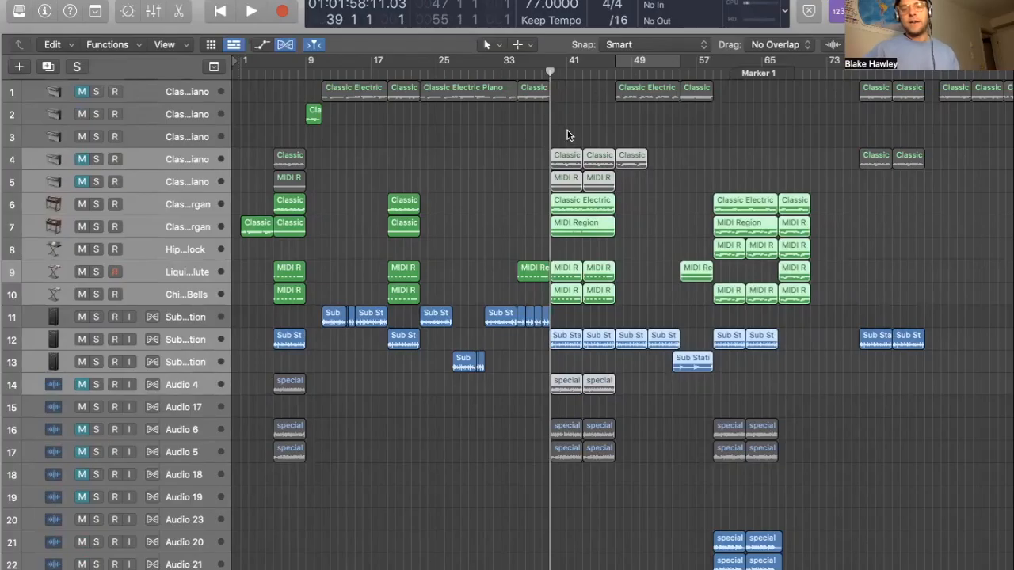
click(472, 203)
key(space)
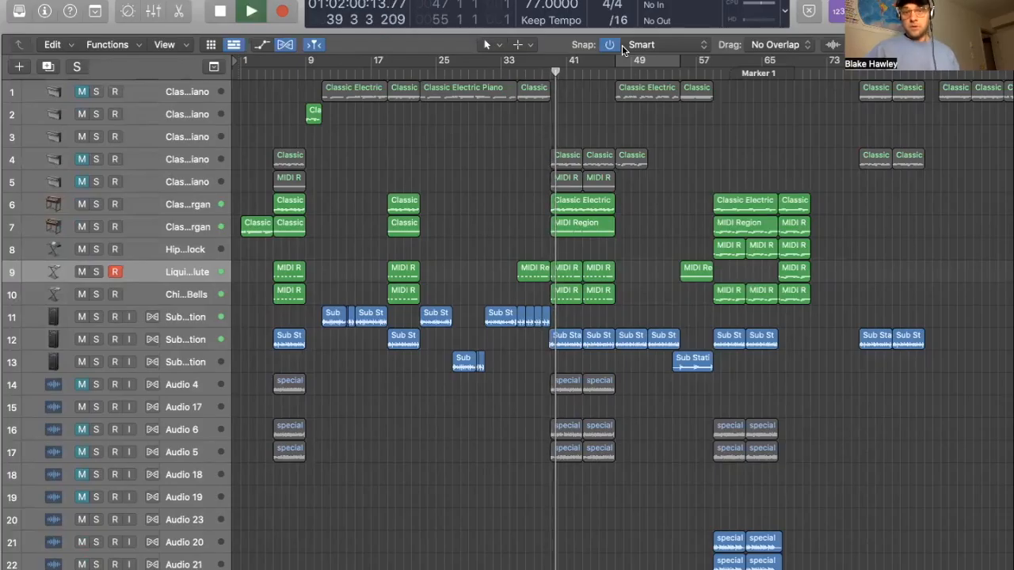
key(space)
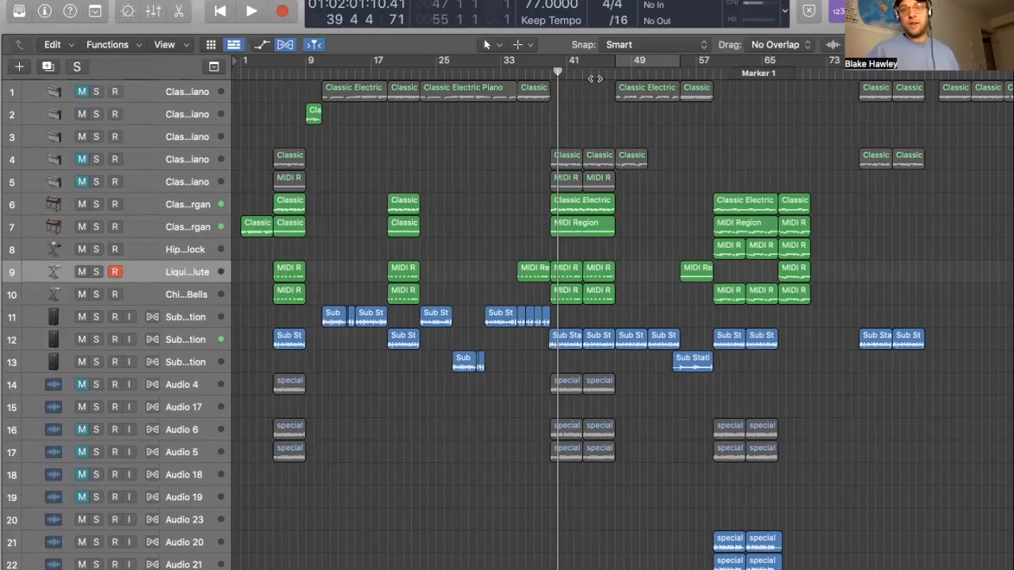
Mark the doubled main section's midpoint and end by placing the playhead at bar 43 and at bar 47
click(579, 72)
click(545, 76)
click(581, 71)
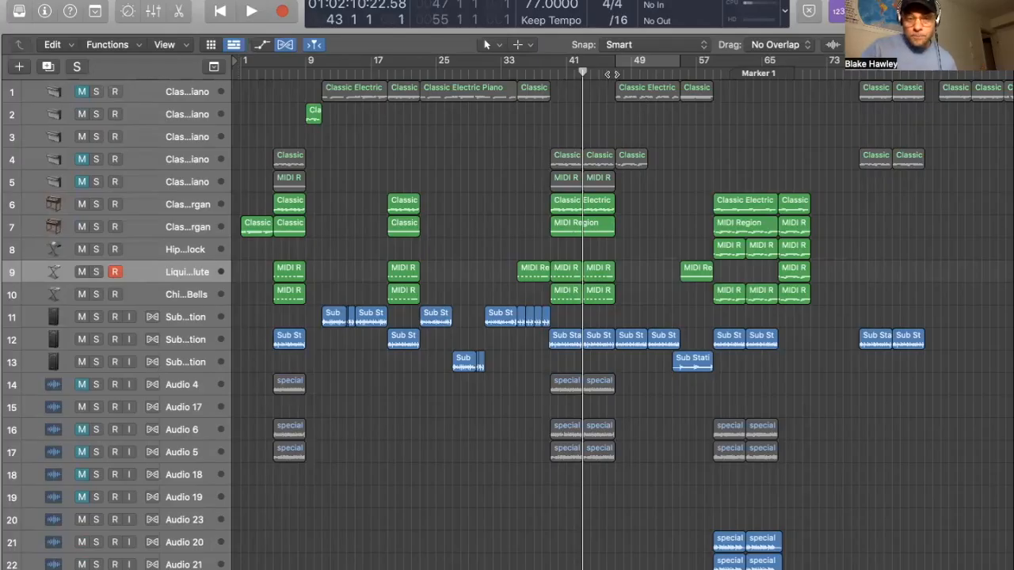
click(613, 73)
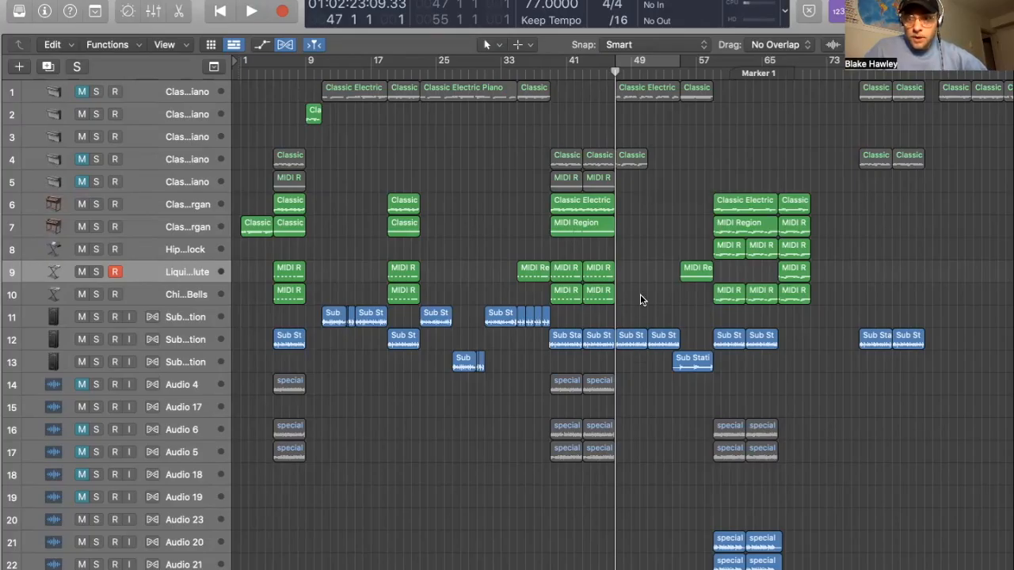
Play the arrangement, place the playhead at bar 47, and select the track 12 bass region following the main section
key(space)
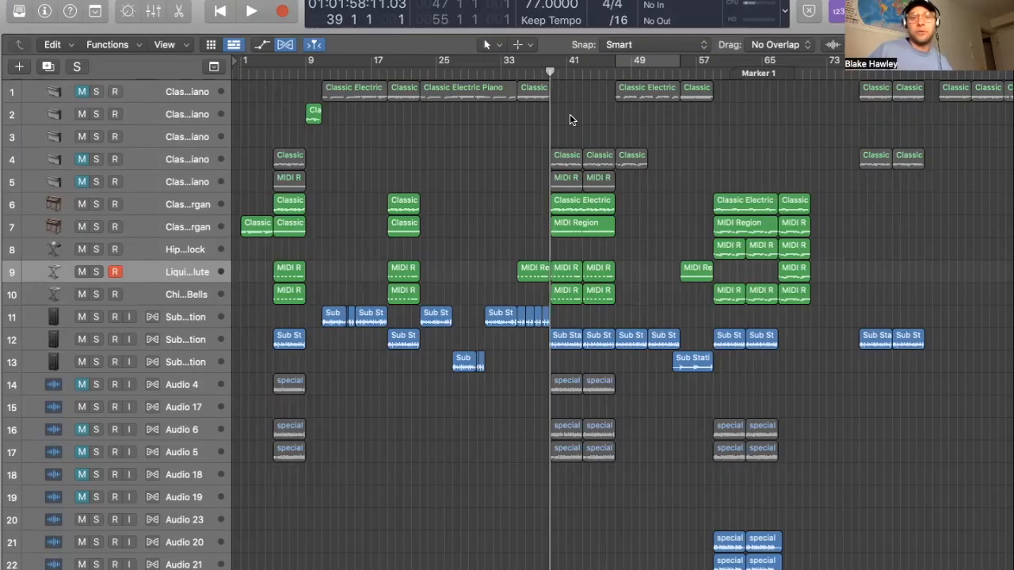
click(613, 75)
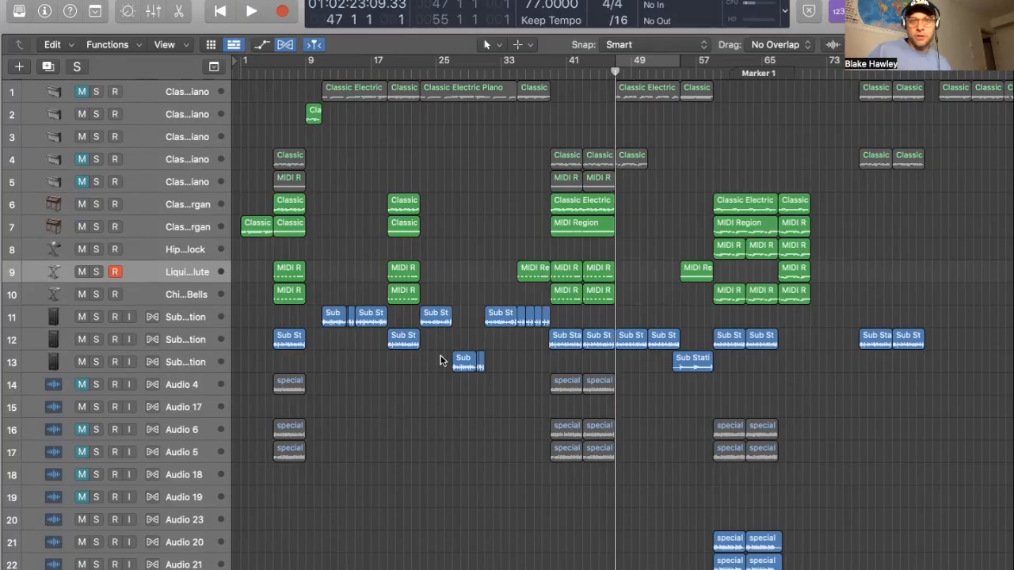
drag(589, 124, 620, 235)
drag(626, 376, 652, 311)
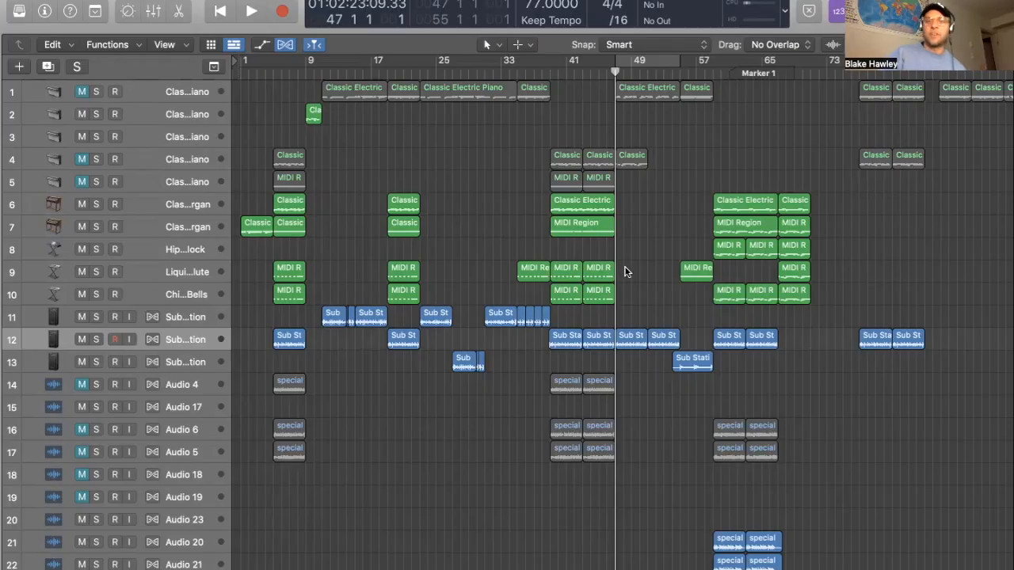
Play the section from bar 47, dismiss the System Overload alert, and place the playhead at bar 59
key(space)
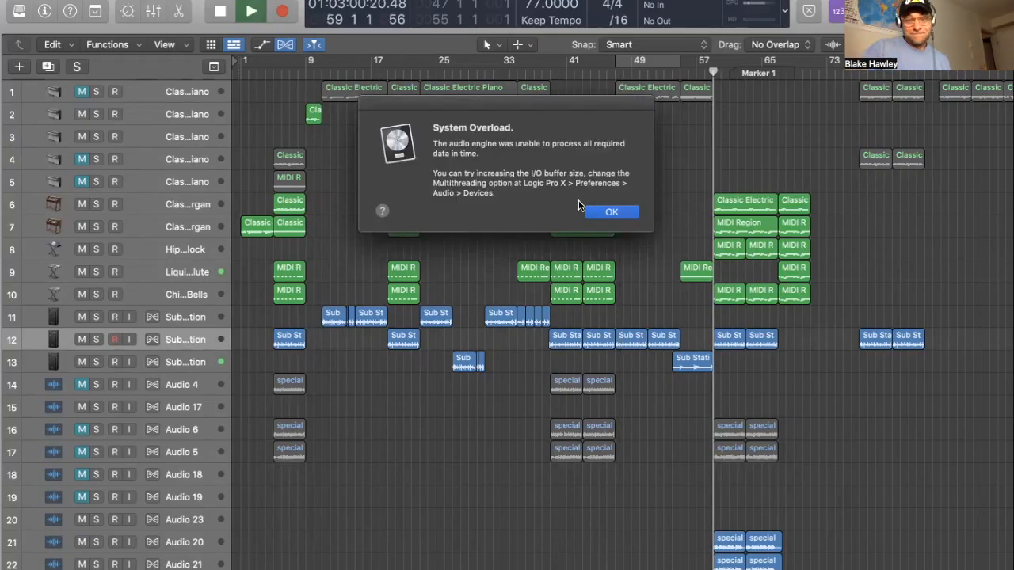
click(610, 211)
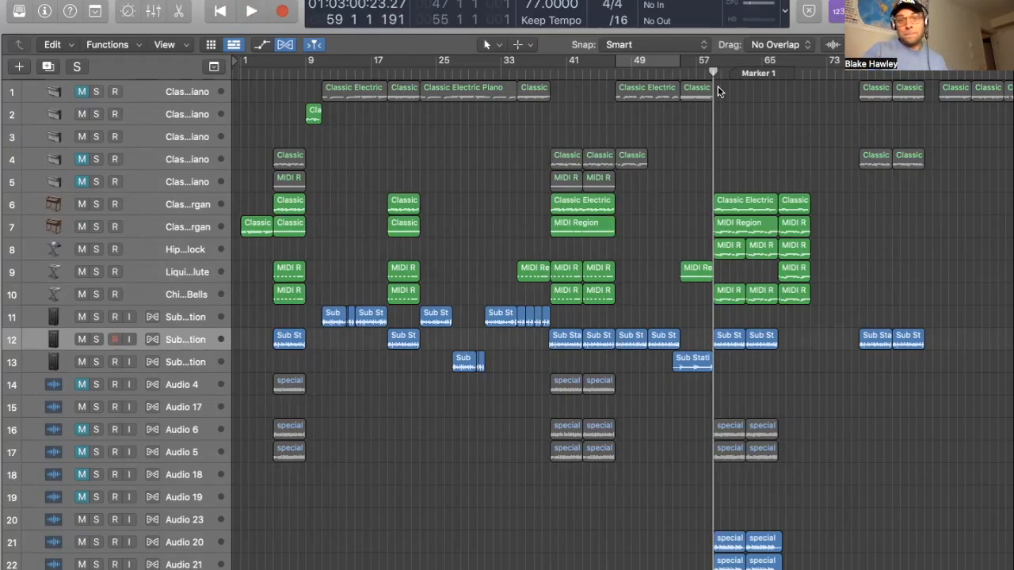
click(709, 77)
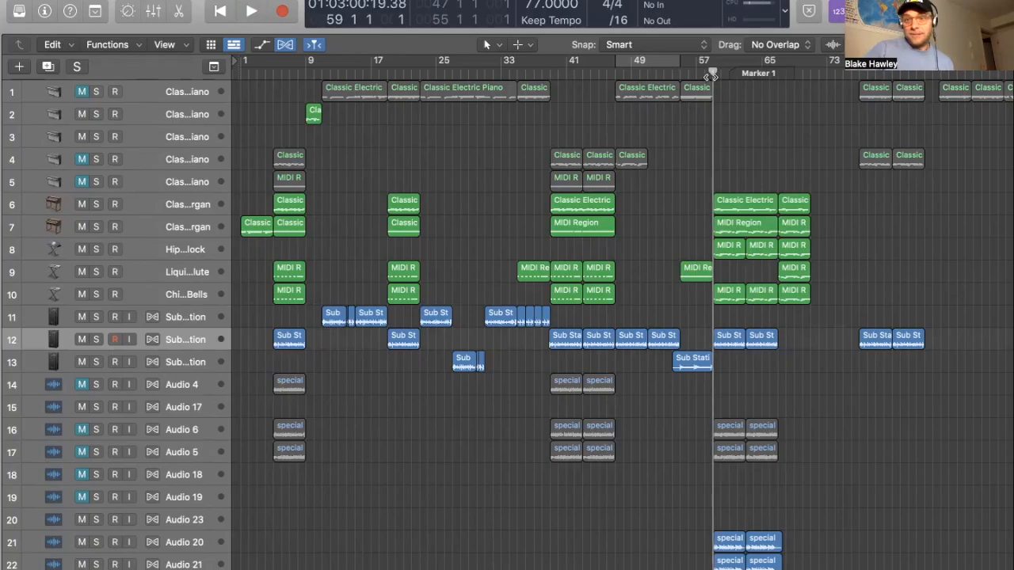
Briefly play the short transition from bar 9 and return the playhead to bar 9
scroll(789, 176, right, 3)
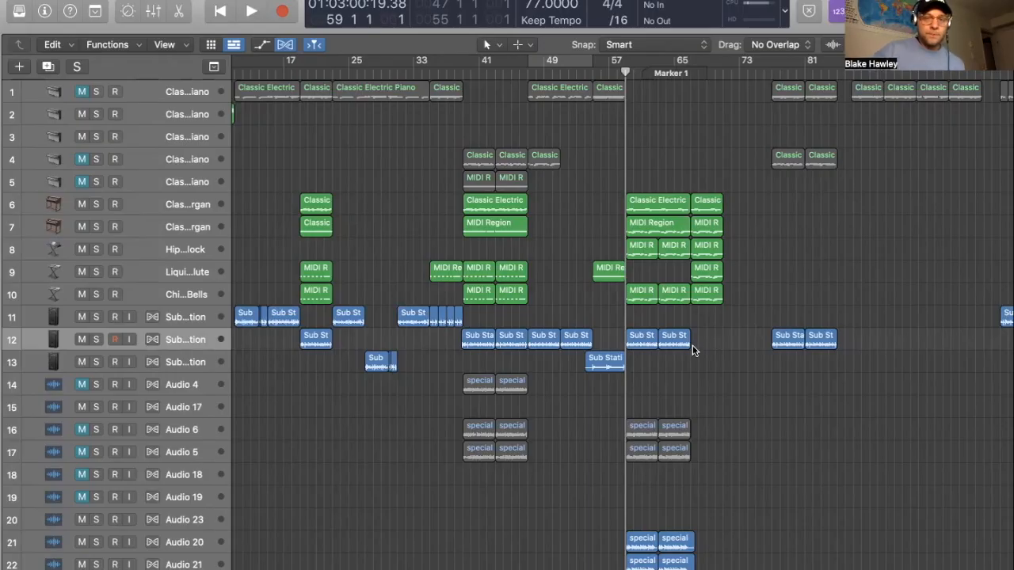
scroll(651, 351, left, 3)
scroll(646, 345, down, 2)
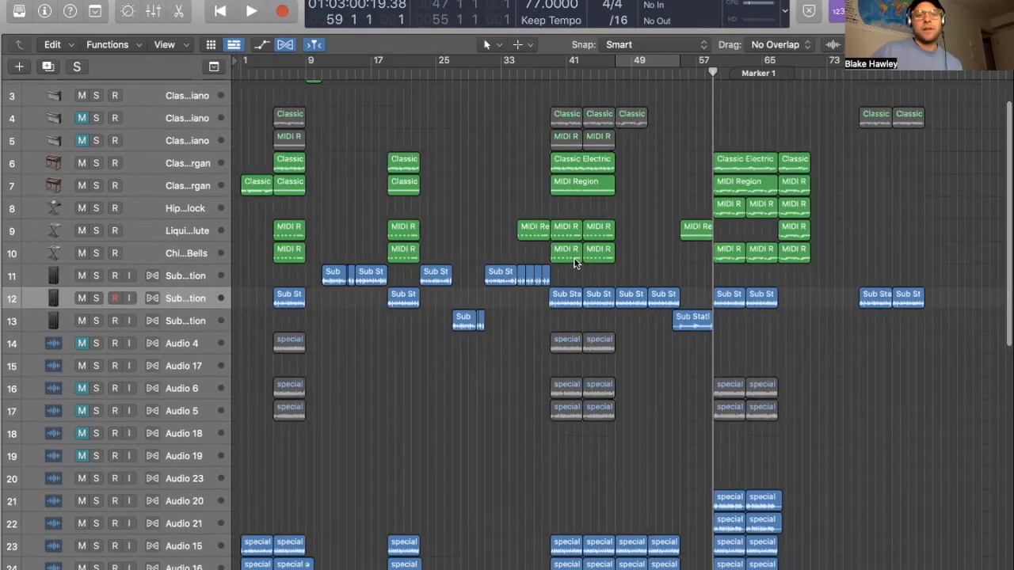
scroll(575, 263, up, 2)
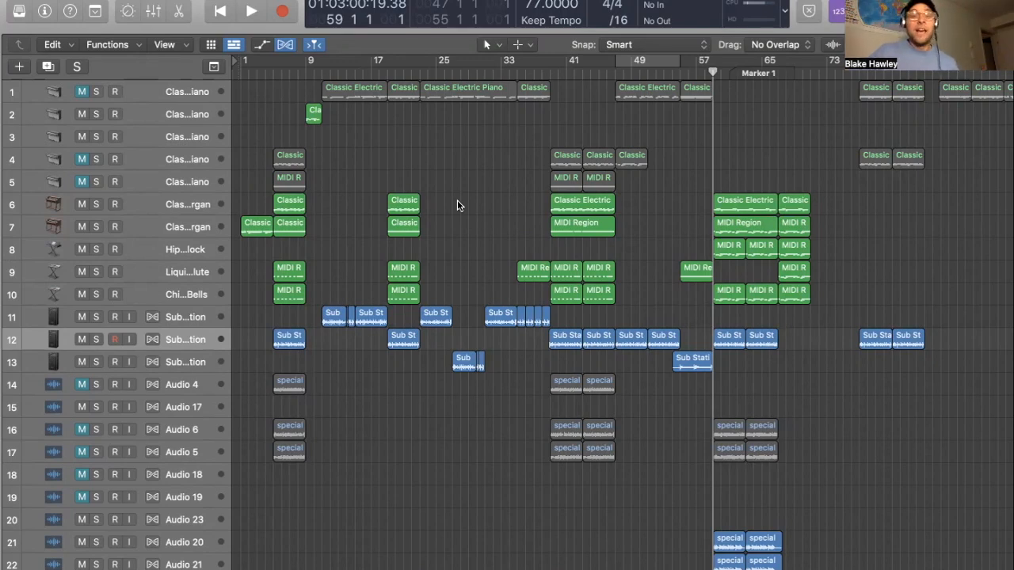
click(307, 73)
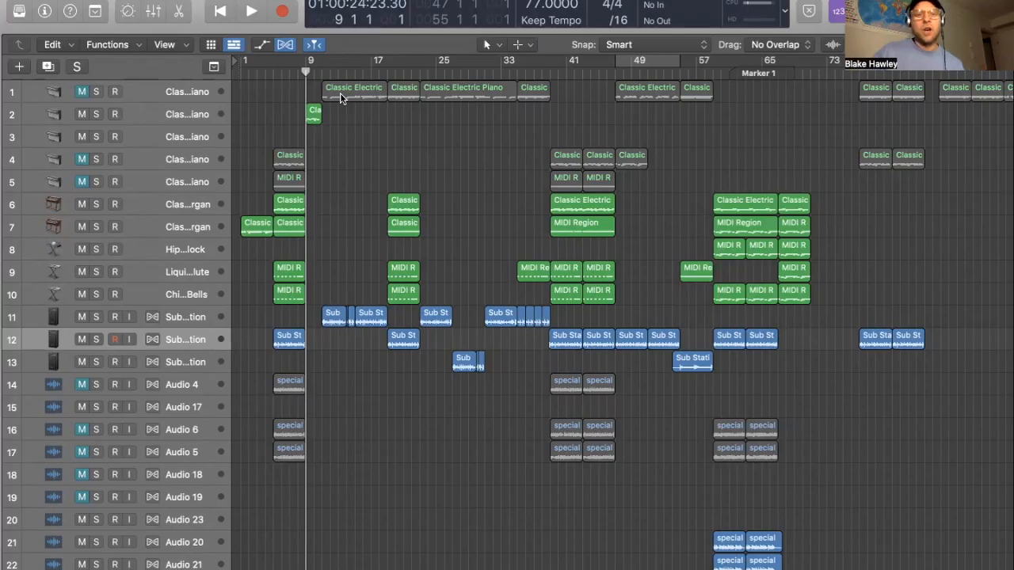
key(space)
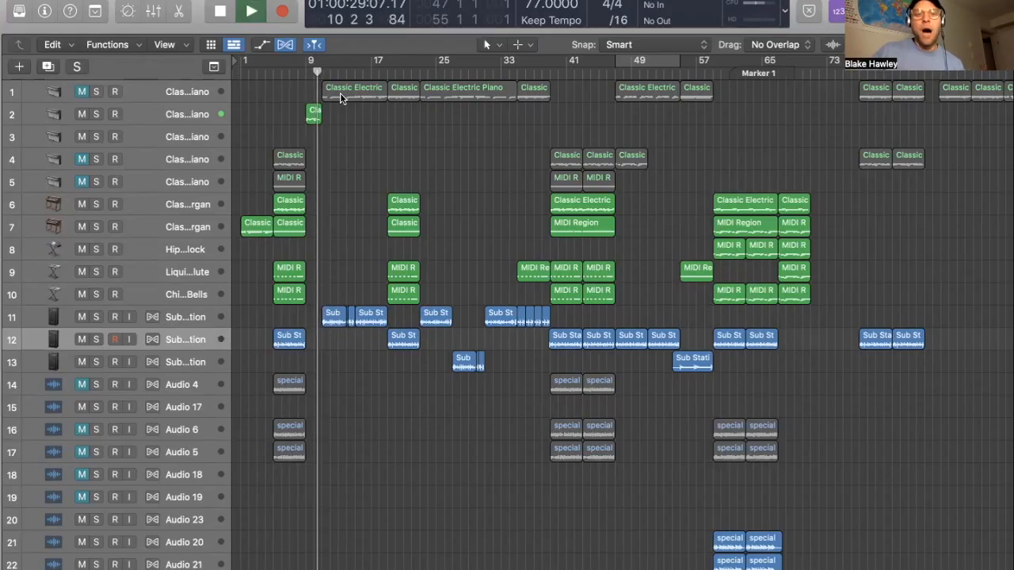
key(space)
click(305, 72)
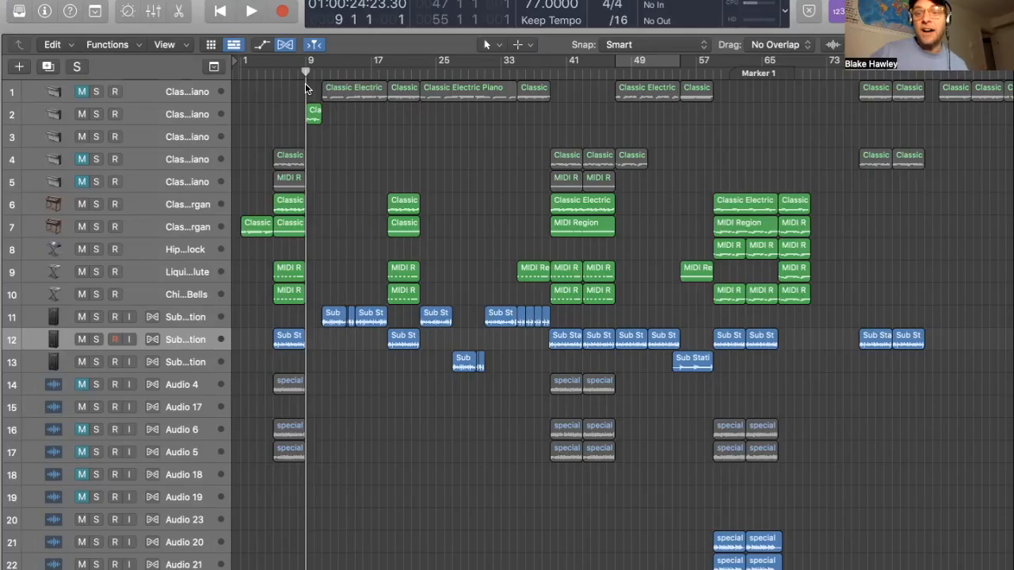
Select the short electric piano region on track 2 that starts at bar 9
scroll(578, 196, right, 1)
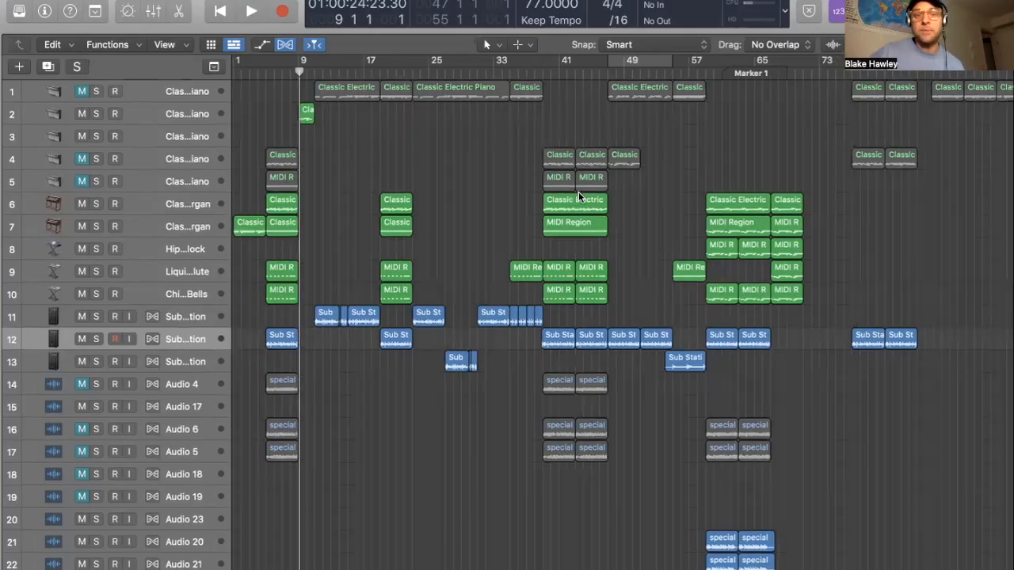
scroll(578, 193, right, 1)
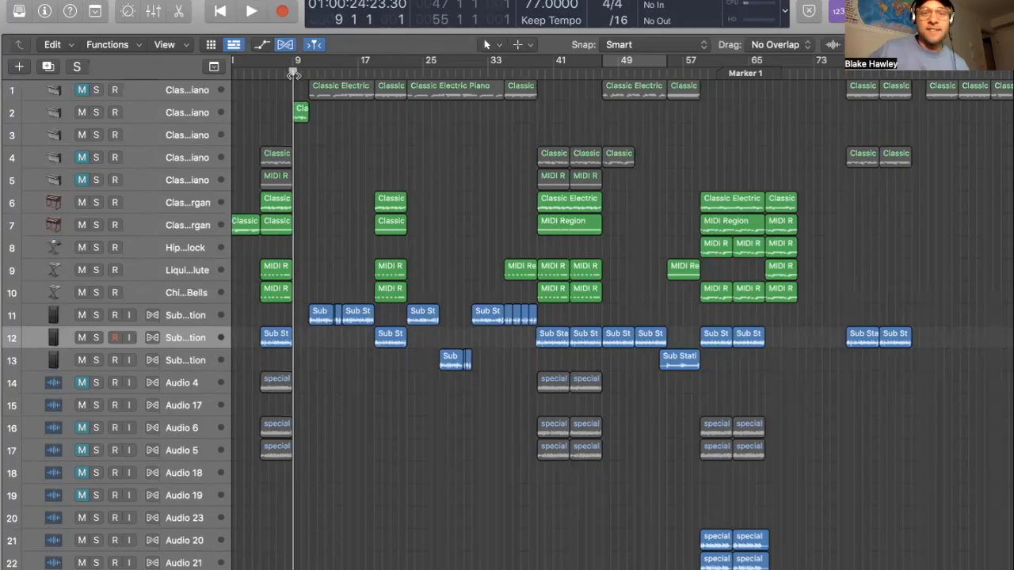
click(301, 113)
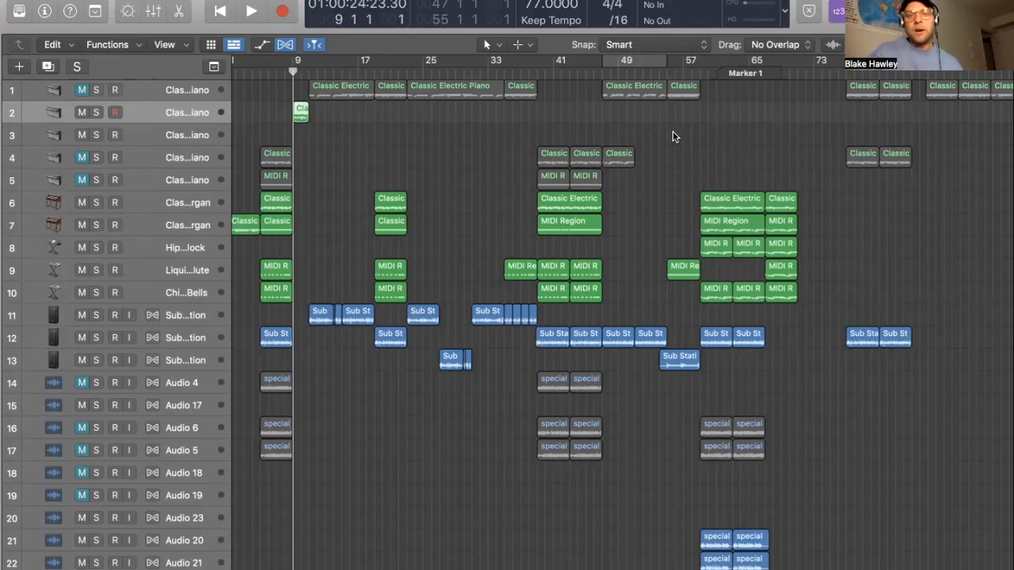
Play the arrangement from bar 63, and mark the section's boundaries by placing the playhead at bars 67, 59 and again 67
click(700, 75)
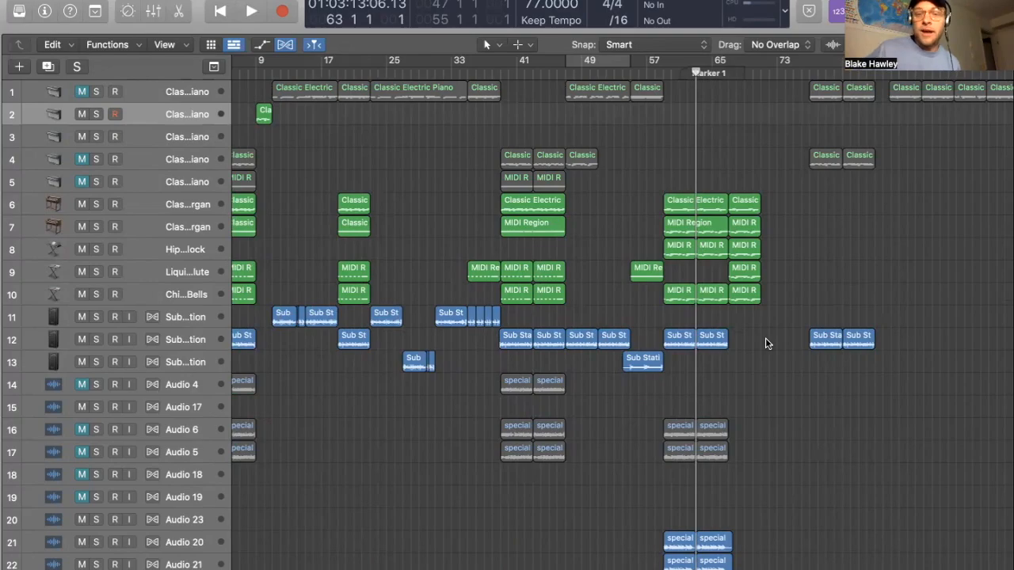
key(space)
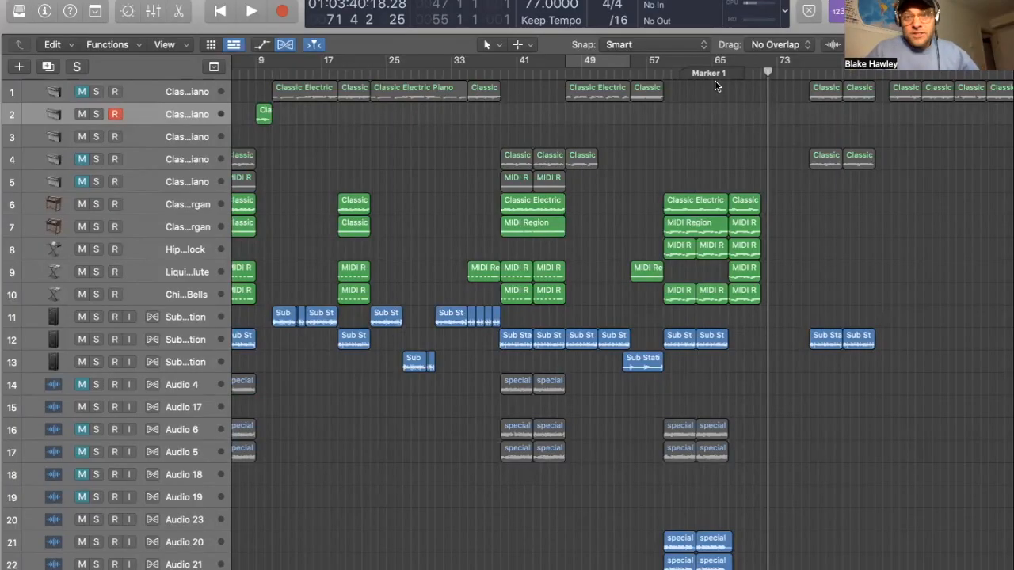
click(729, 72)
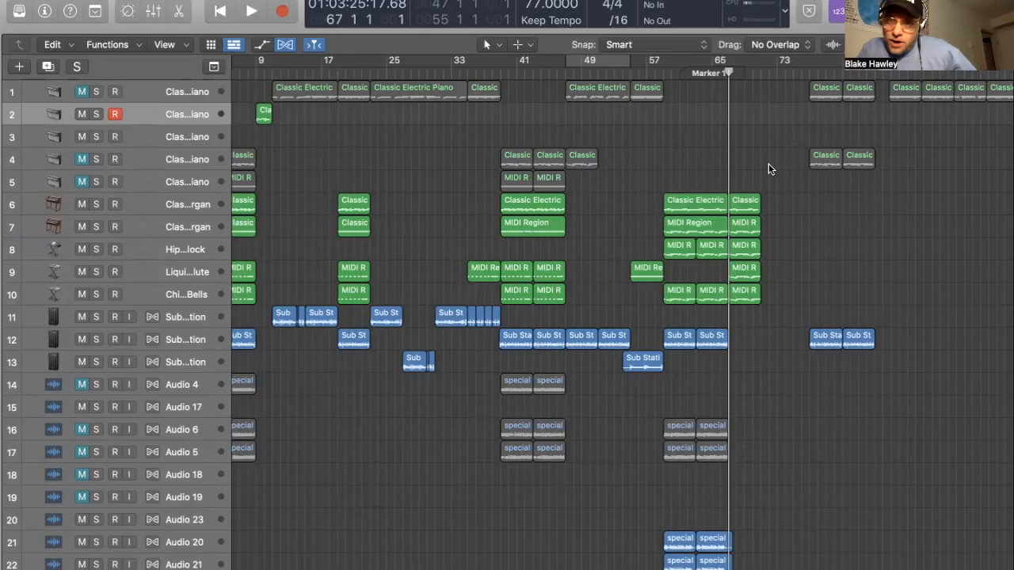
click(664, 75)
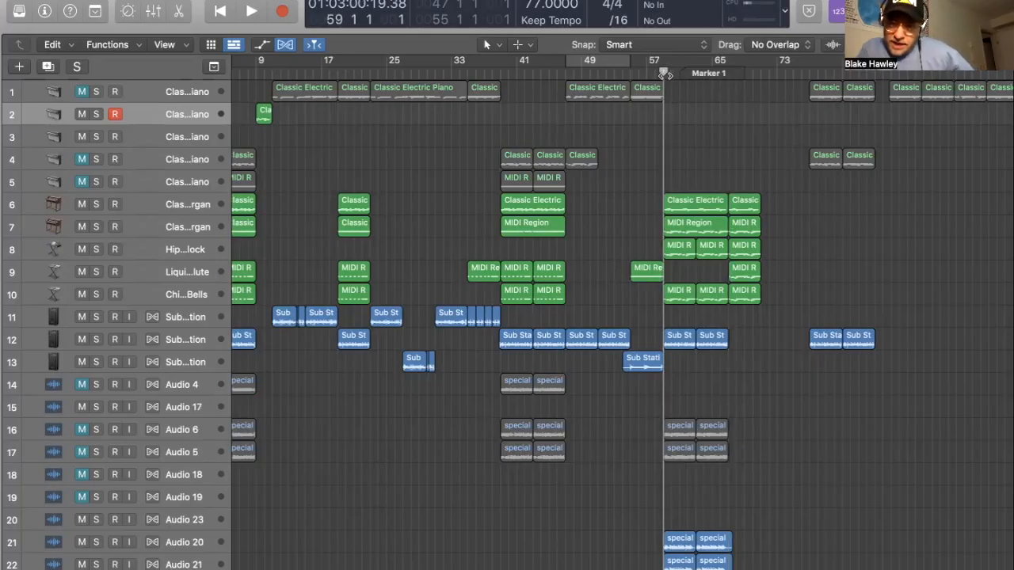
click(722, 74)
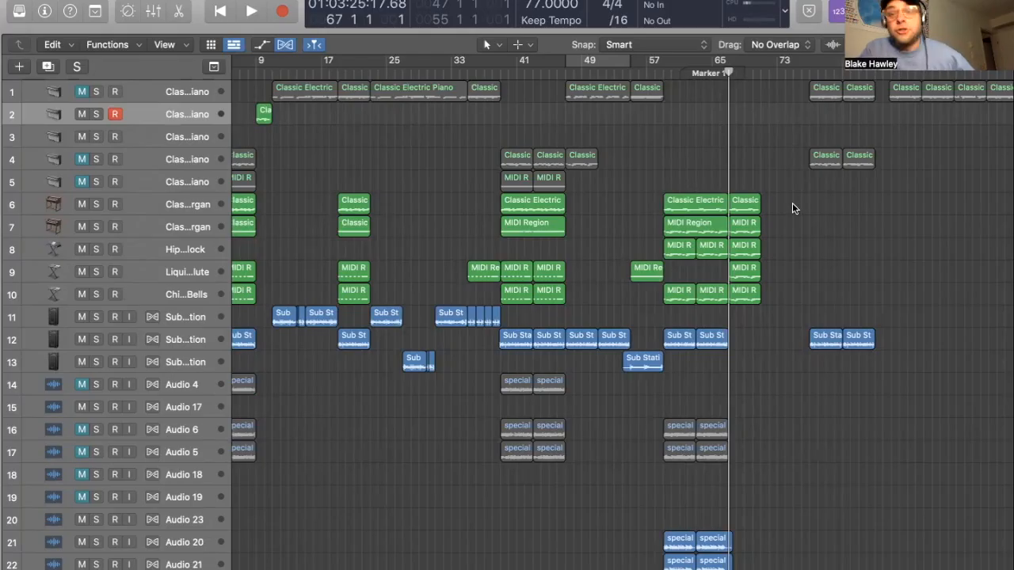
Briefly play the section starting at bar 47, and place the playhead at bar 55
scroll(793, 203, left, 3)
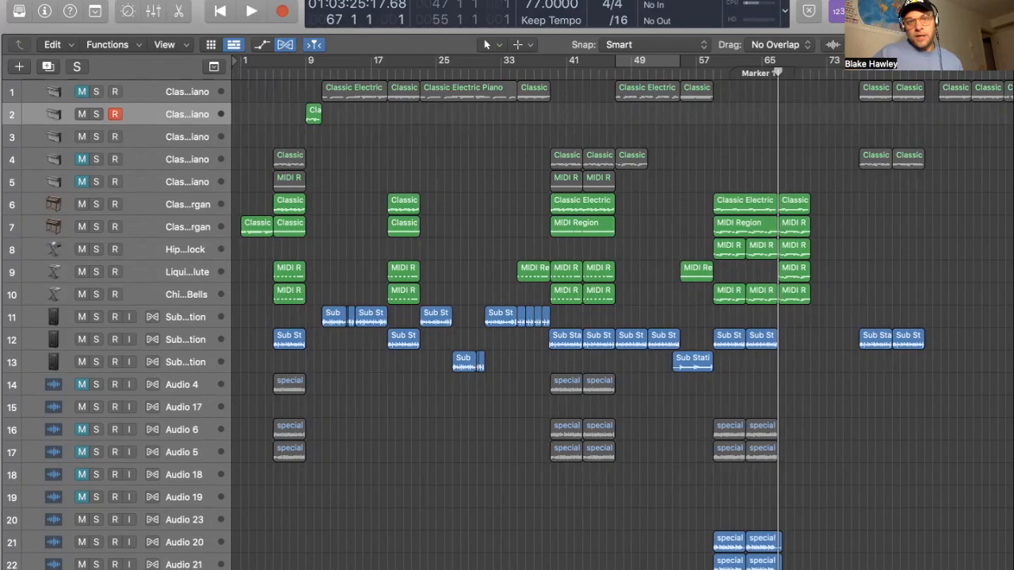
click(616, 73)
key(space)
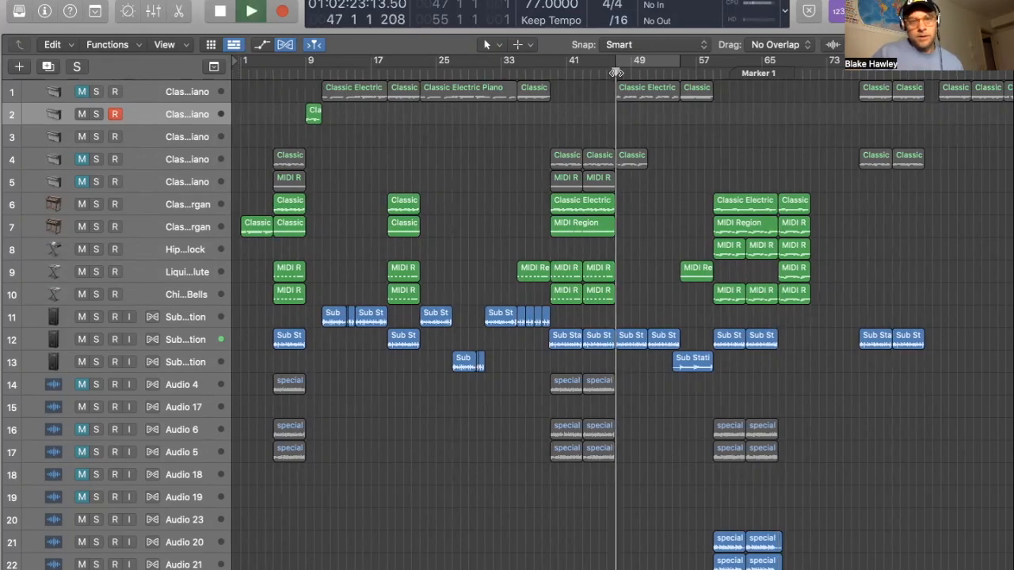
key(space)
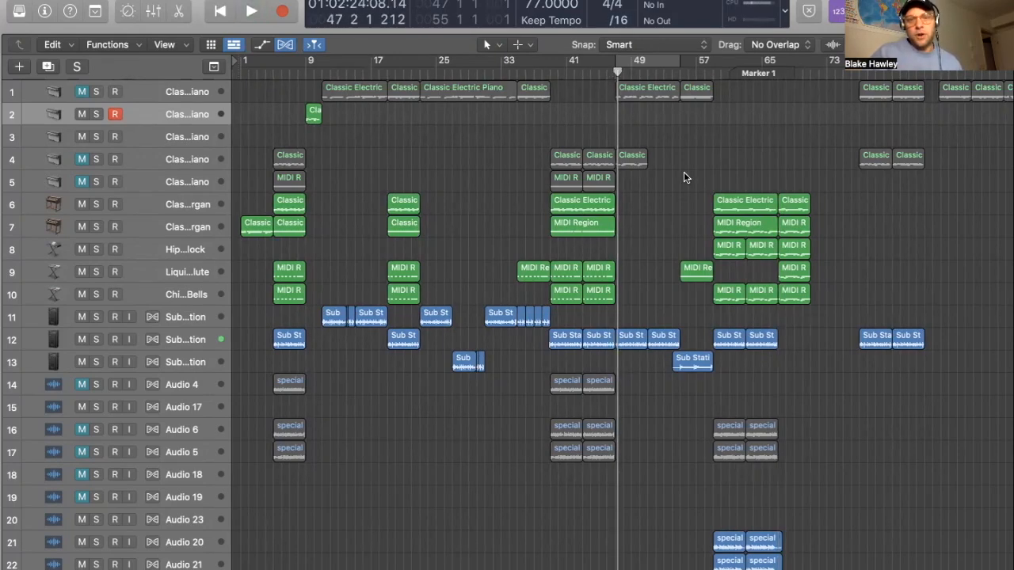
click(678, 73)
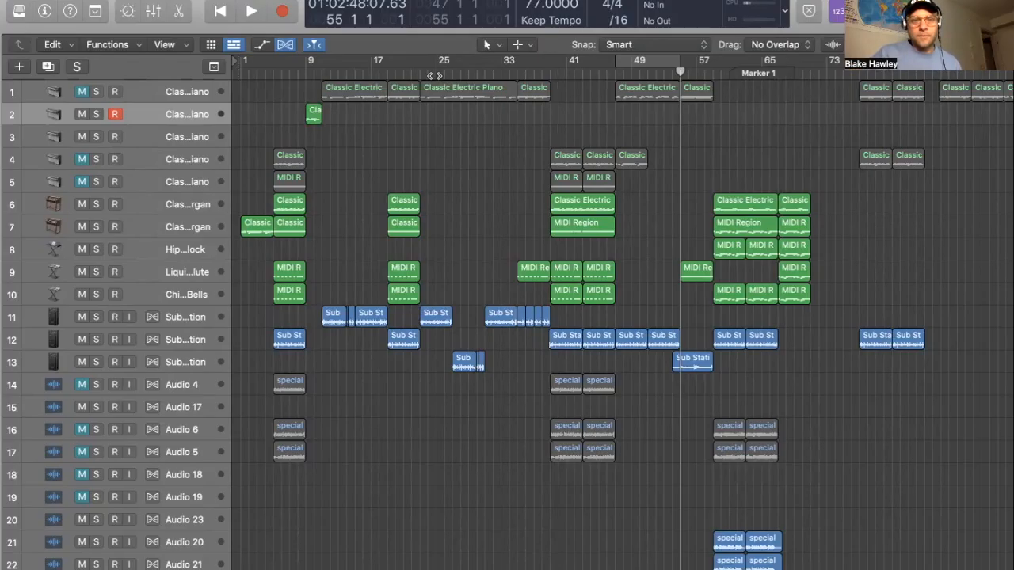
Place the playhead at bar 11, select the first bass region on track 11, and place the playhead at bar 17
click(320, 74)
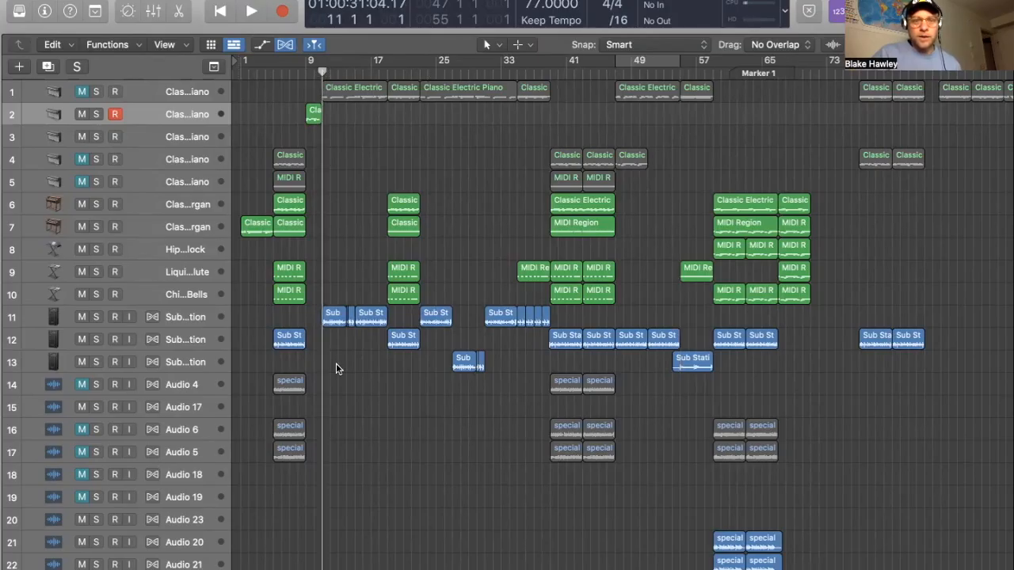
click(341, 317)
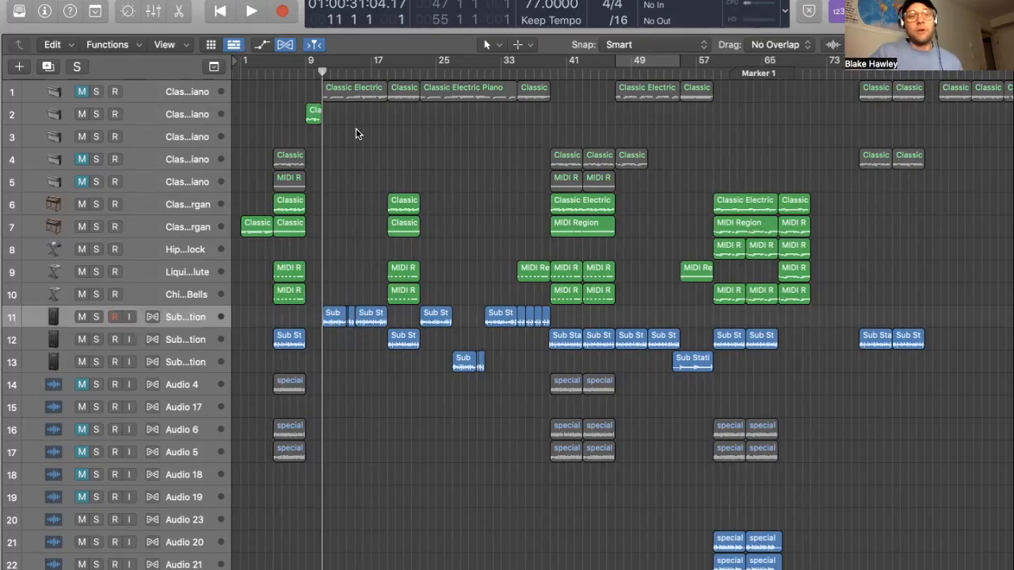
click(370, 73)
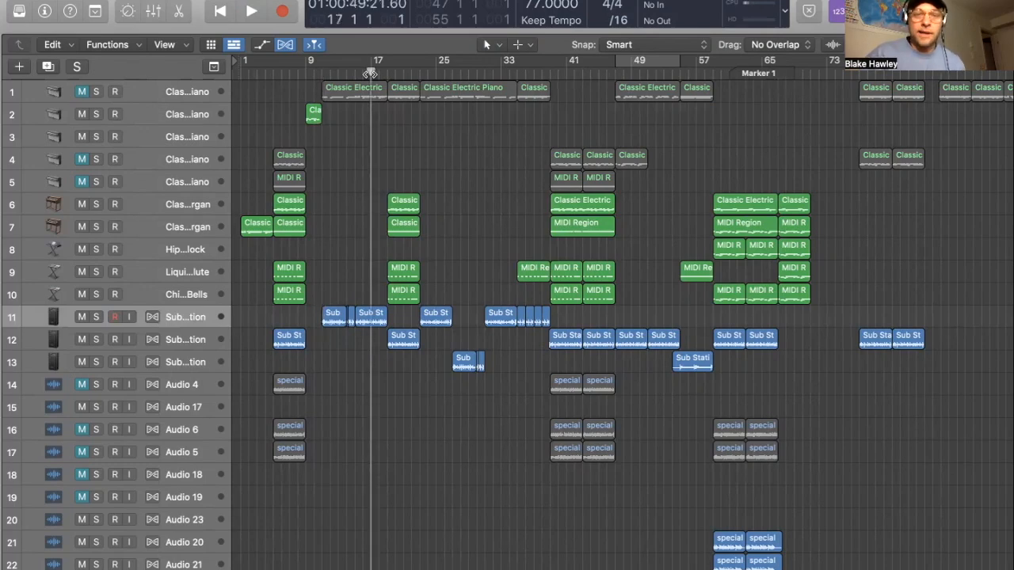